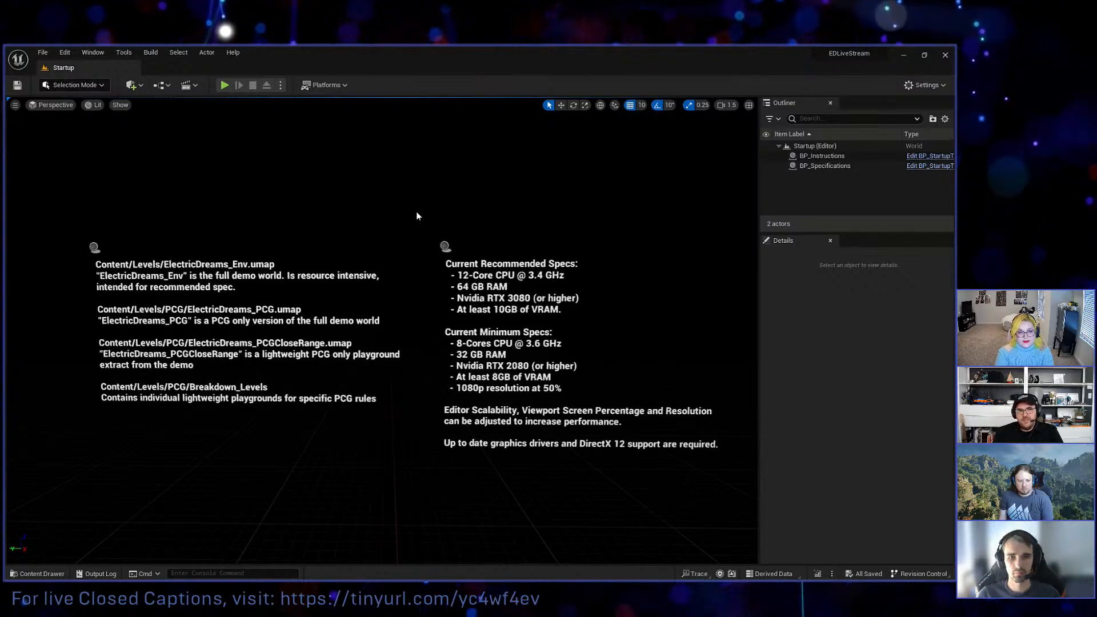
Open the recent level ElectricDreams_Env.
{"action": "left_click", "coordinate": [43, 52]}
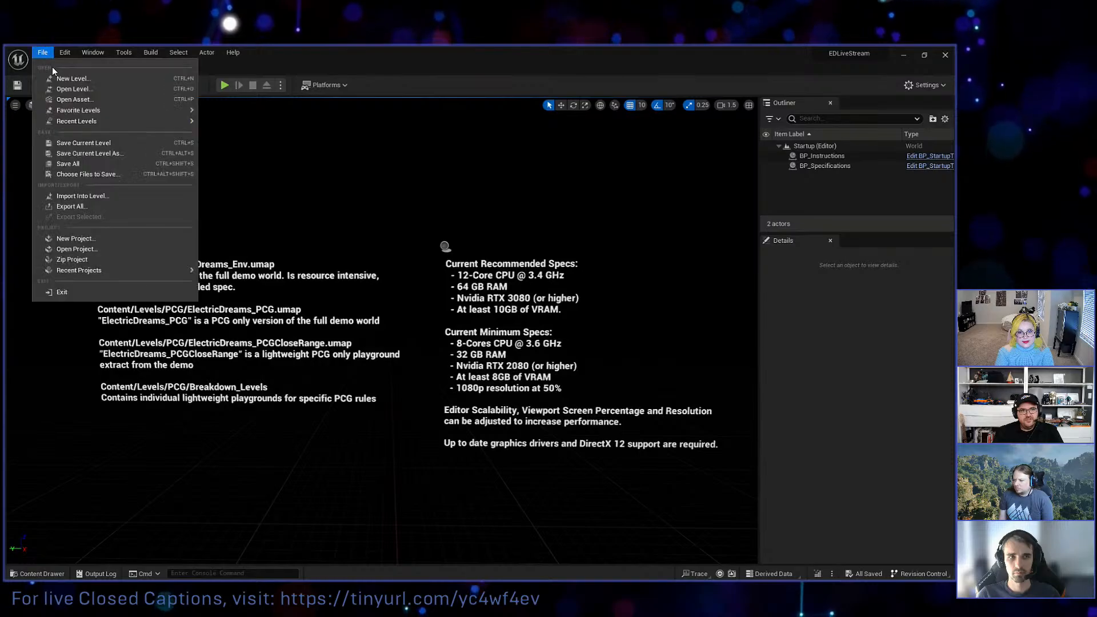
{"action": "mouse_move", "coordinate": [94, 123]}
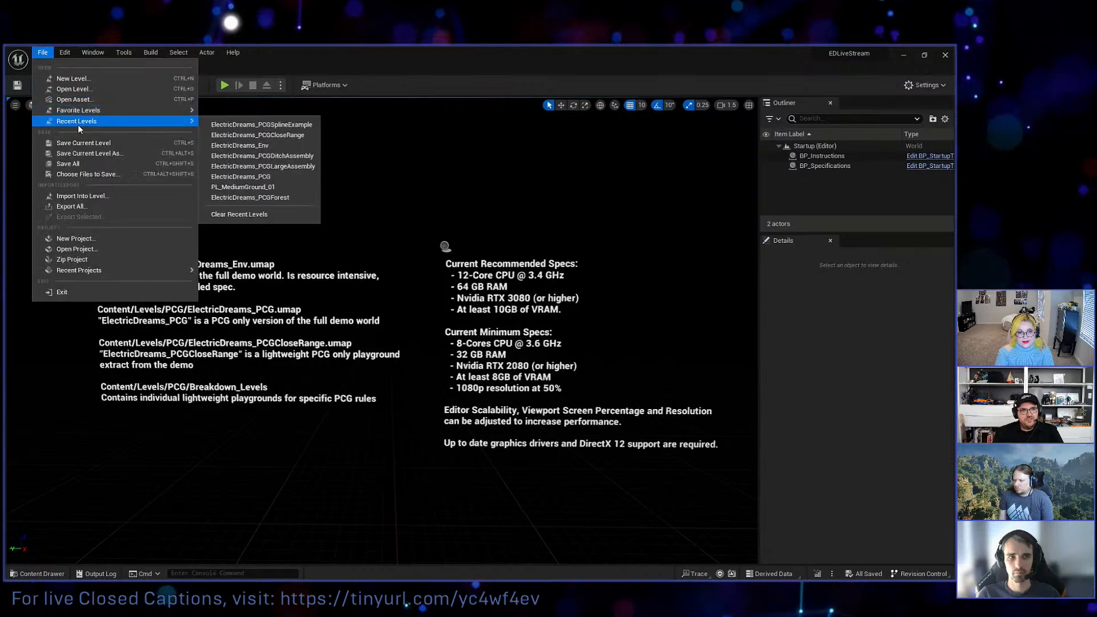
{"action": "left_click", "coordinate": [276, 146]}
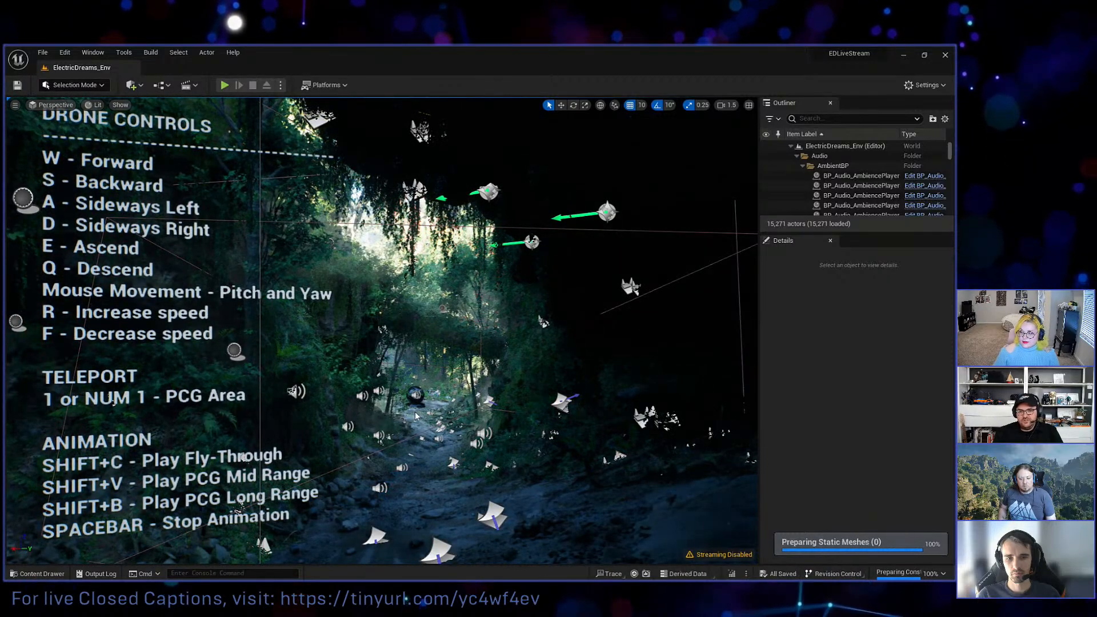
Set the viewport camera speed to 0.495 and try it out in front of the drone controls text.
{"action": "right_click_drag", "start_coordinate": [380, 412], "coordinate": [426, 399]}
{"action": "key", "text": "s"}
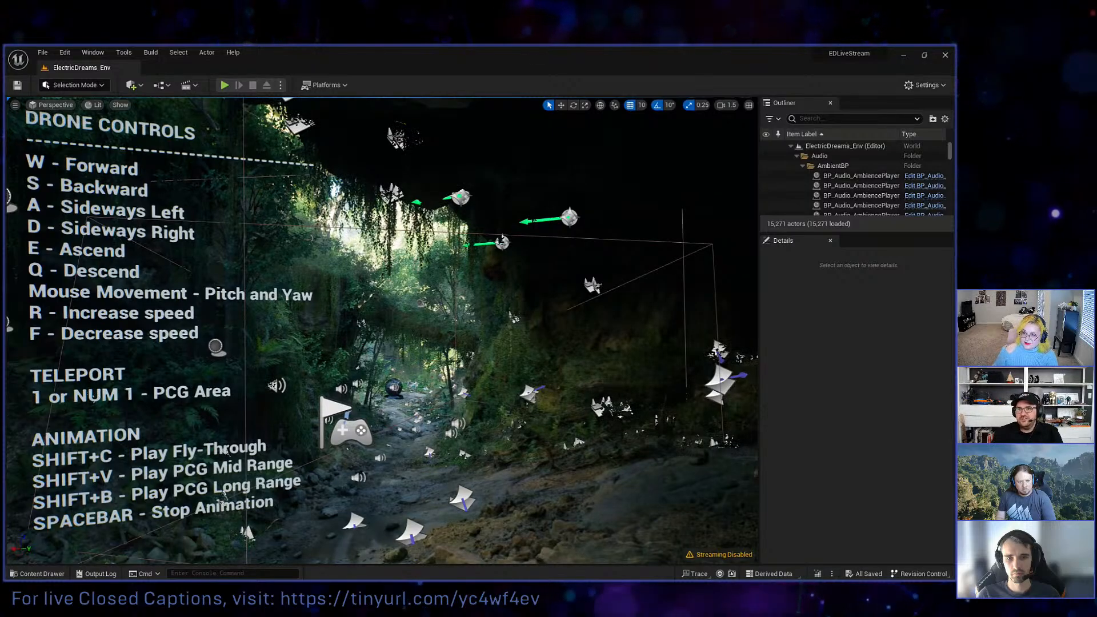
{"action": "left_click", "coordinate": [729, 108]}
{"action": "left_click", "coordinate": [732, 128]}
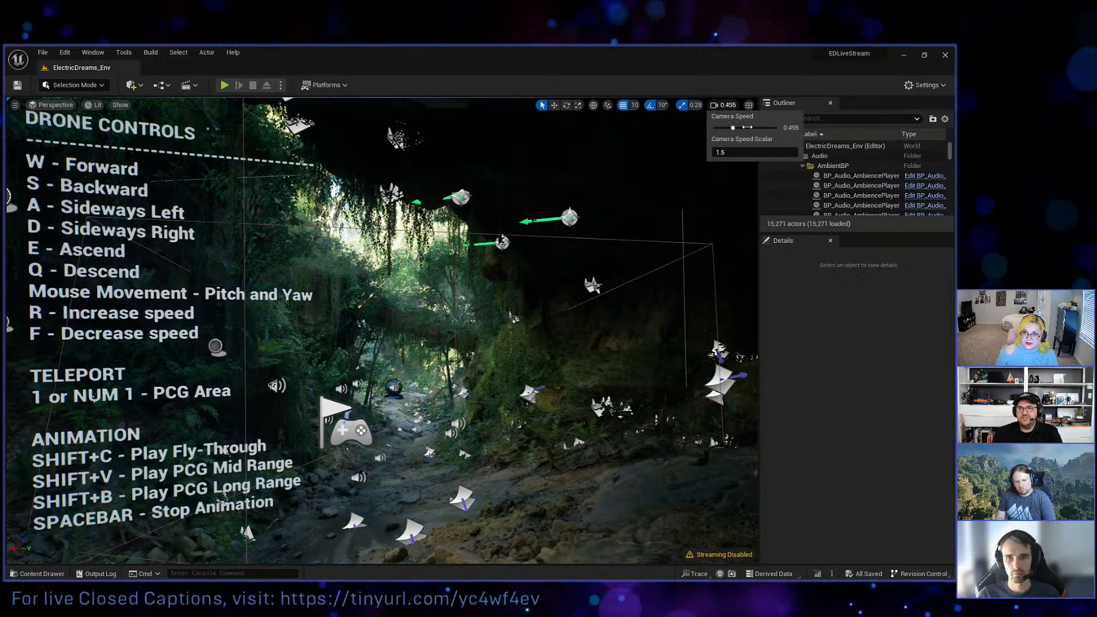
{"action": "mouse_move", "coordinate": [548, 308]}
{"action": "right_mouse_down"}
{"action": "mouse_move", "coordinate": [574, 309]}
{"action": "mouse_move", "coordinate": [551, 308]}
{"action": "right_mouse_up"}
{"action": "key", "text": "w"}
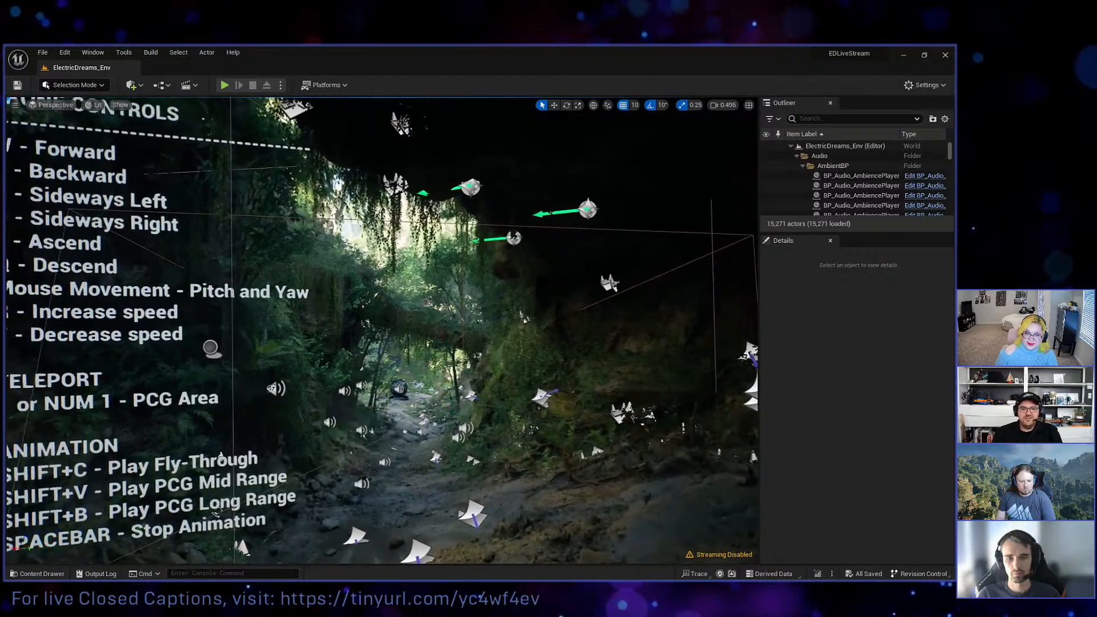
{"action": "key", "text": "s"}
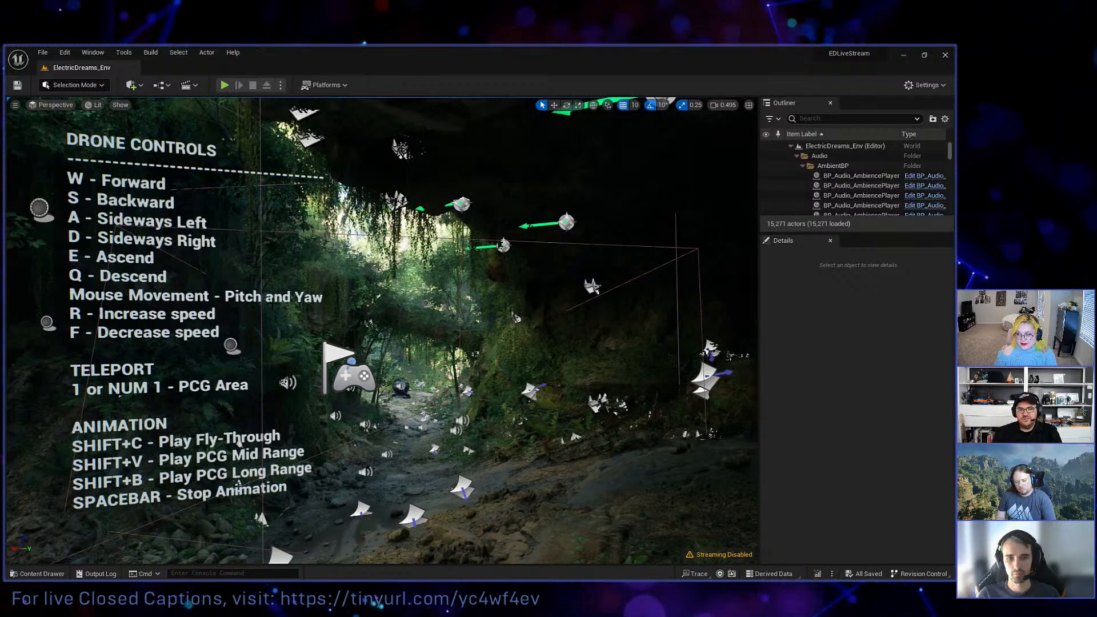
{"action": "key", "text": "w"}
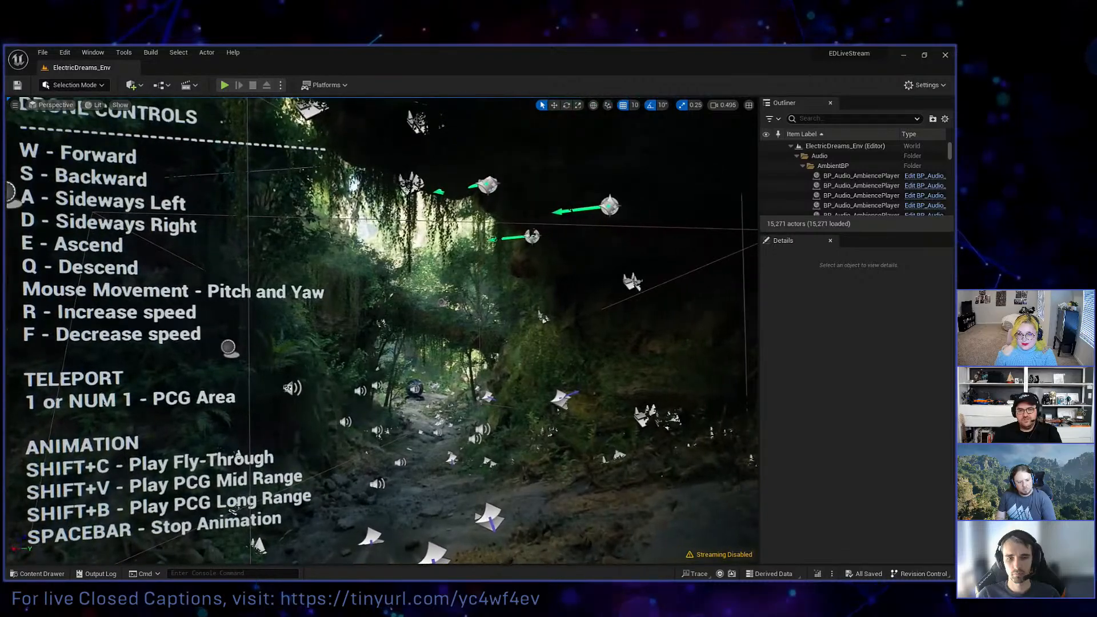
{"action": "key", "text": "s"}
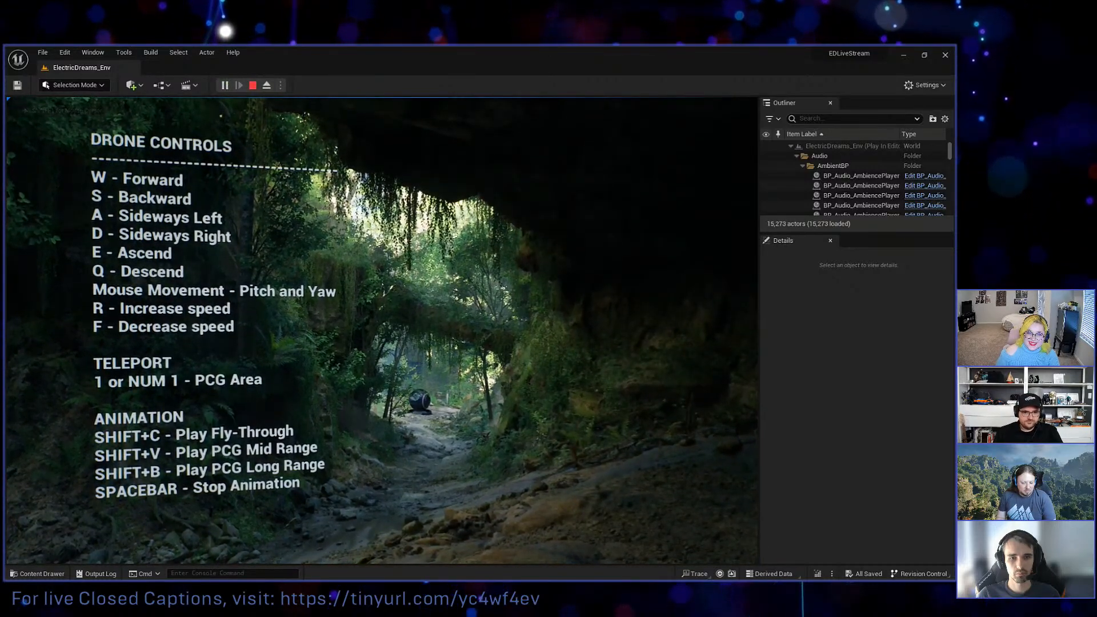
Fly the drone forward through the running level, along the rocky cave path towards the dark sphere in the clearing.
{"action": "key", "text": "w"}
{"action": "key", "text": "w"}
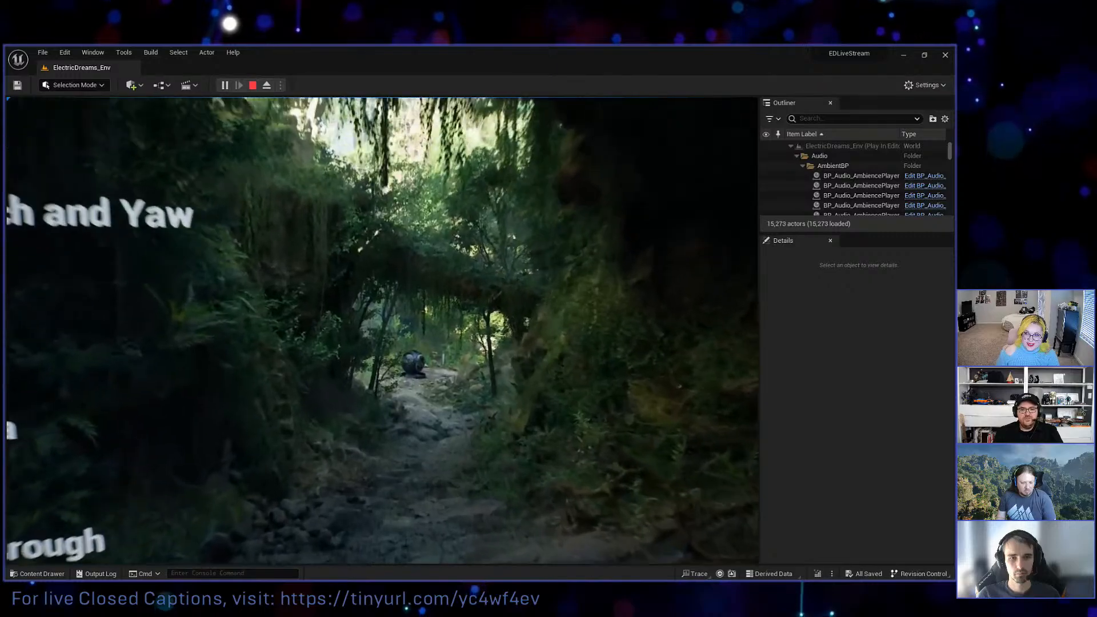
{"action": "key", "text": "w"}
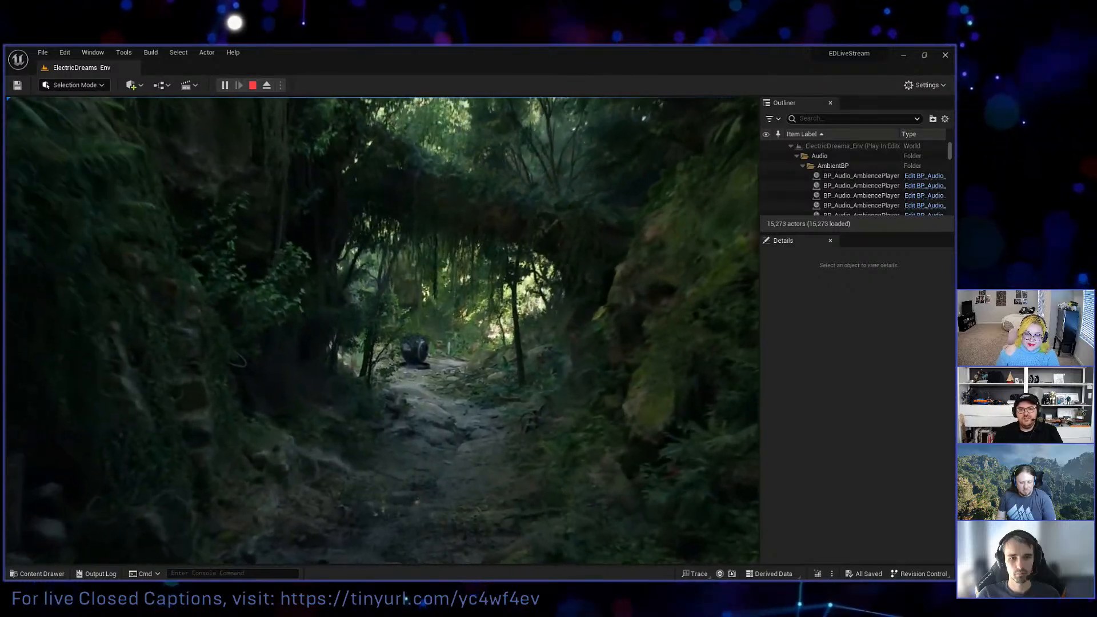
{"action": "key", "text": "w"}
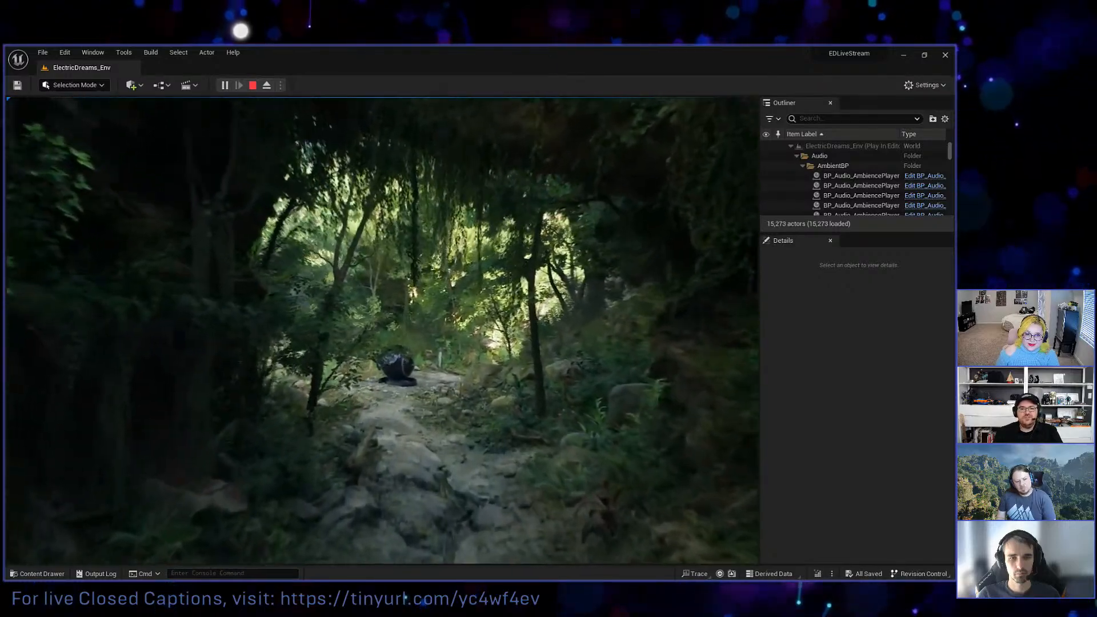
{"action": "key", "text": "w"}
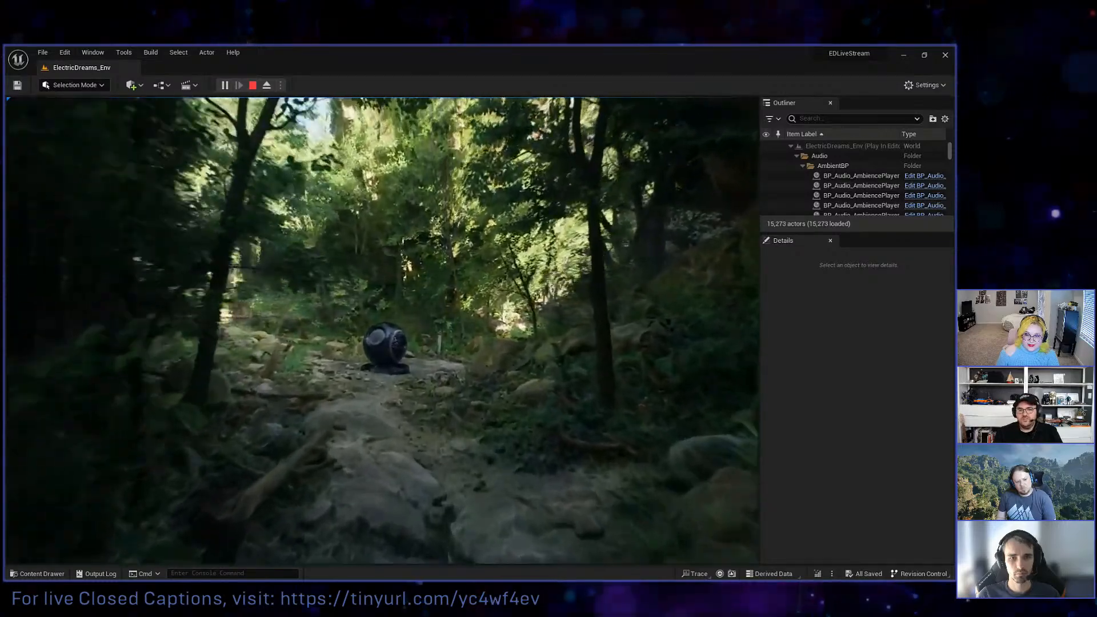
{"action": "key", "text": "w"}
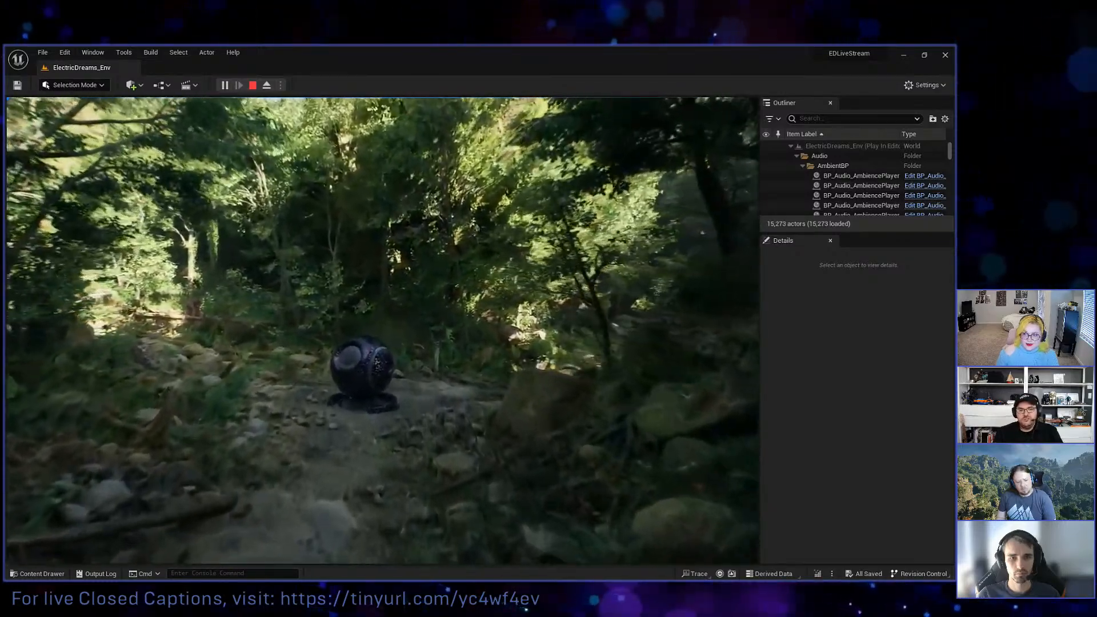
{"action": "key", "text": "w"}
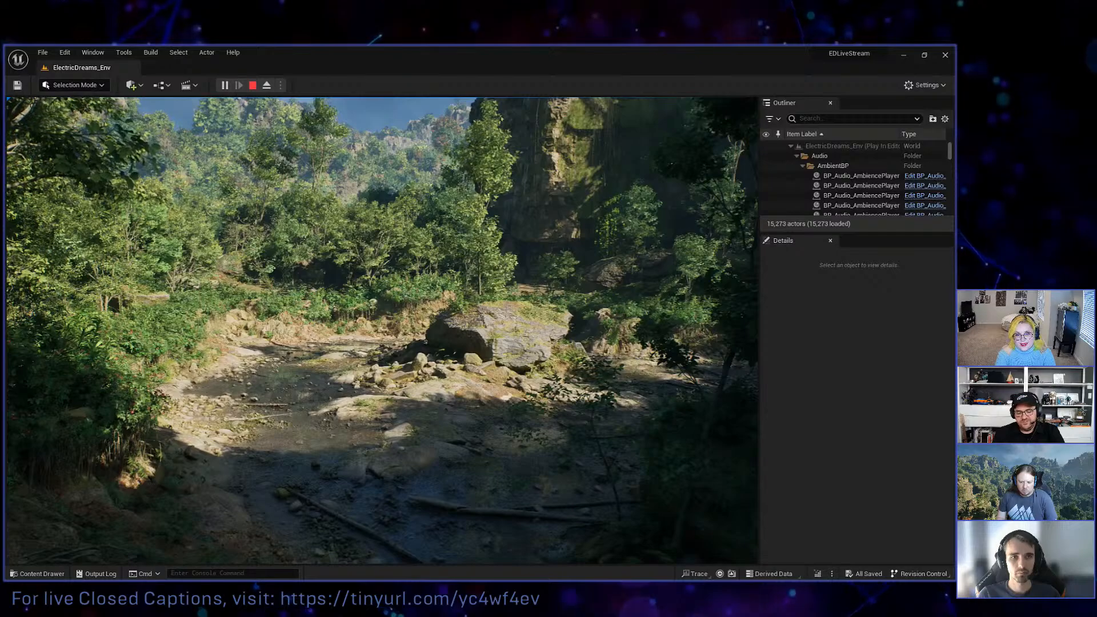
Eject from the drone while the level keeps running and frame the riverbed around the large boulder with the free camera.
{"action": "key", "text": "F8"}
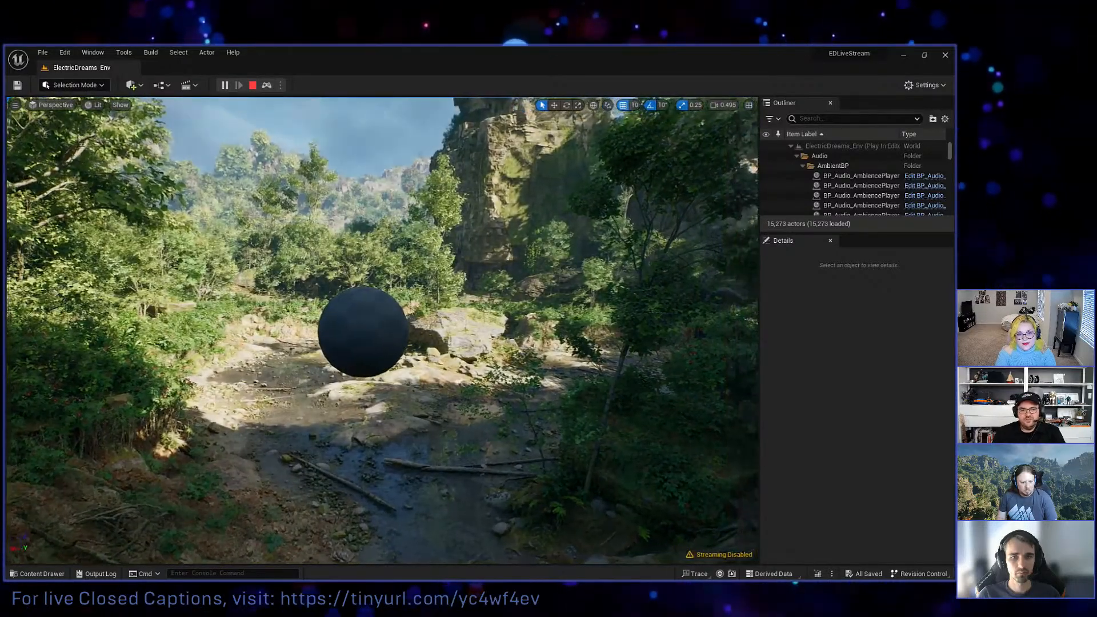
{"action": "key", "text": "w"}
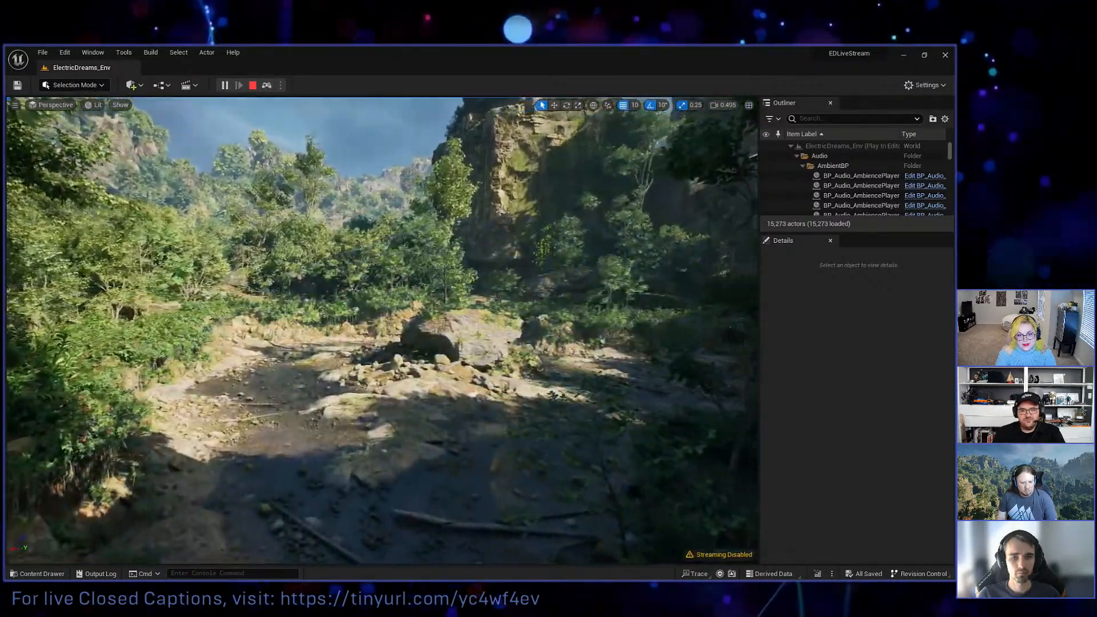
{"action": "mouse_move", "coordinate": [94, 497]}
{"action": "right_mouse_down"}
{"action": "mouse_move", "coordinate": [106, 528]}
{"action": "mouse_move", "coordinate": [95, 480]}
{"action": "right_mouse_up"}
Place the BP_PCG_LargeAssembly blueprint from Content/PCG/Assets into the riverbed at the large boulder.
{"action": "left_click", "coordinate": [37, 574]}
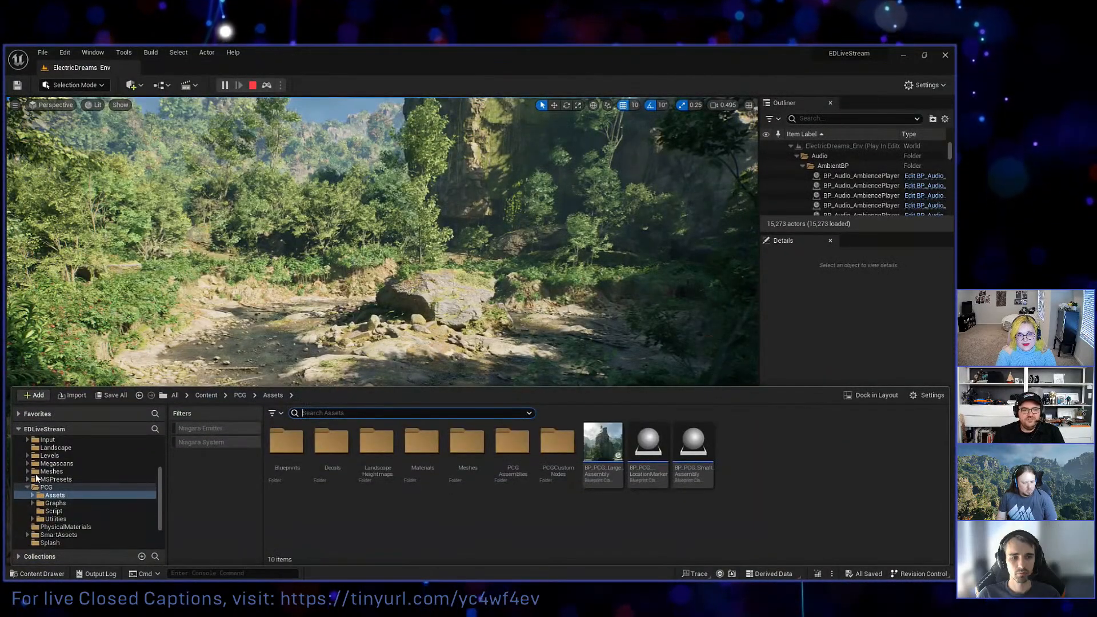
{"action": "scroll", "coordinate": [51, 468], "scroll_direction": "up", "scroll_amount": 5}
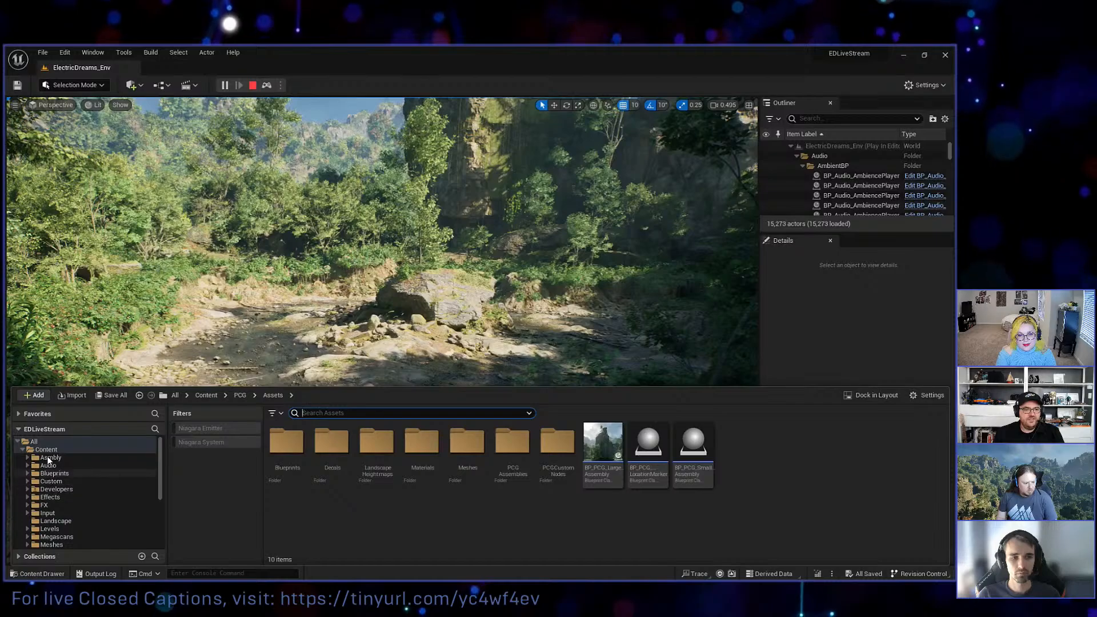
{"action": "scroll", "coordinate": [47, 466], "scroll_direction": "down", "scroll_amount": 3}
{"action": "left_click", "coordinate": [47, 490]}
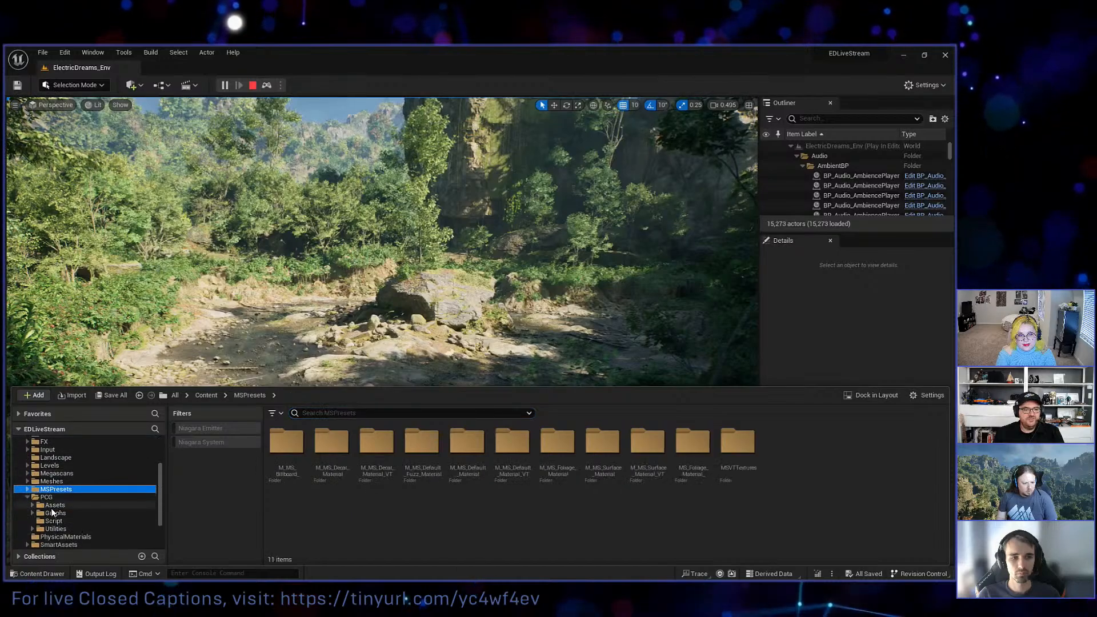
{"action": "left_click", "coordinate": [51, 506]}
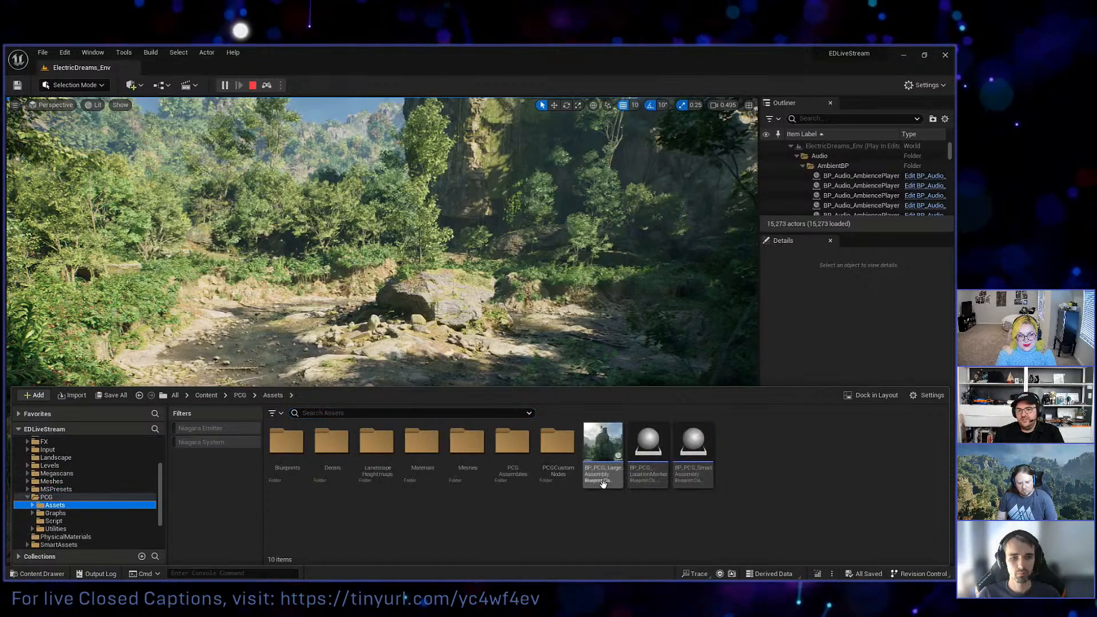
{"action": "mouse_move", "coordinate": [612, 476]}
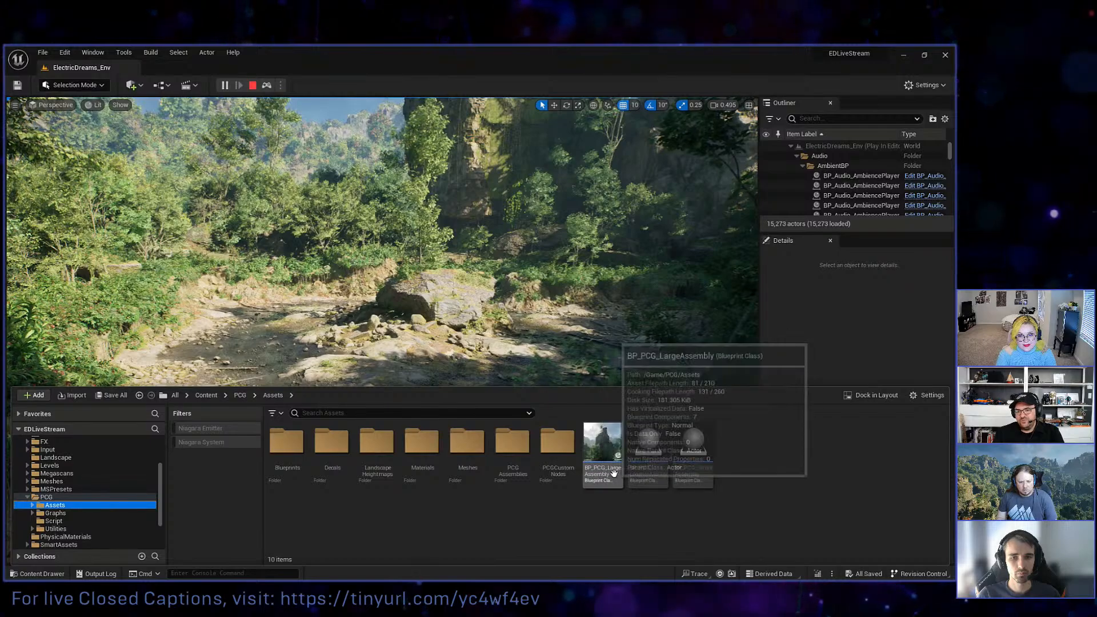
{"action": "left_click", "coordinate": [613, 473]}
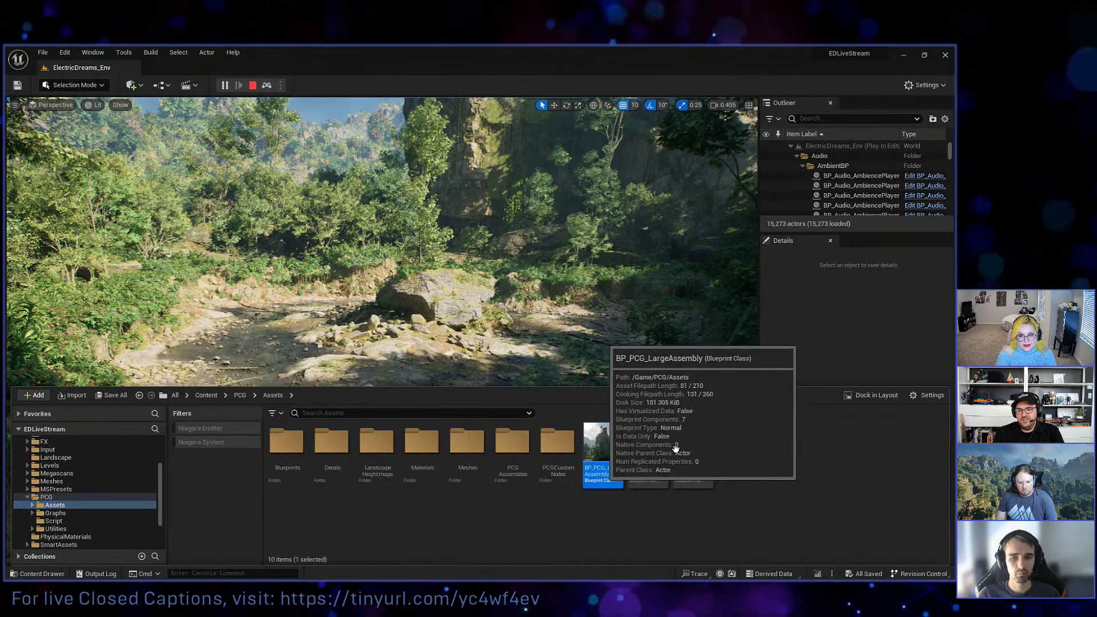
{"action": "left_click_drag", "start_coordinate": [675, 449], "coordinate": [418, 341]}
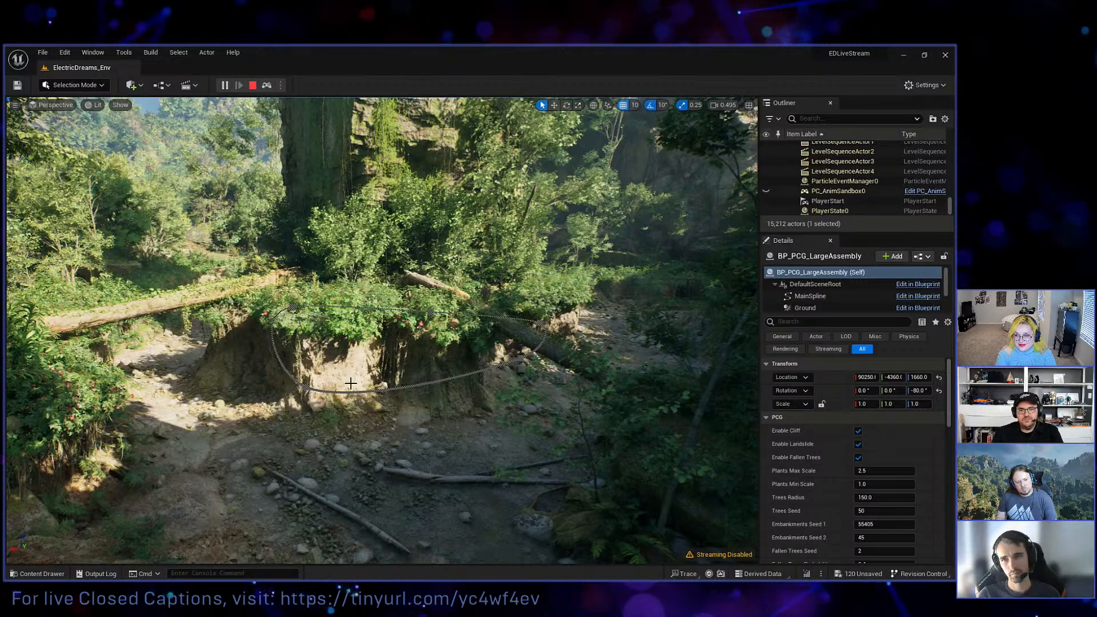
{"action": "right_click_drag", "start_coordinate": [351, 384], "coordinate": [343, 378]}
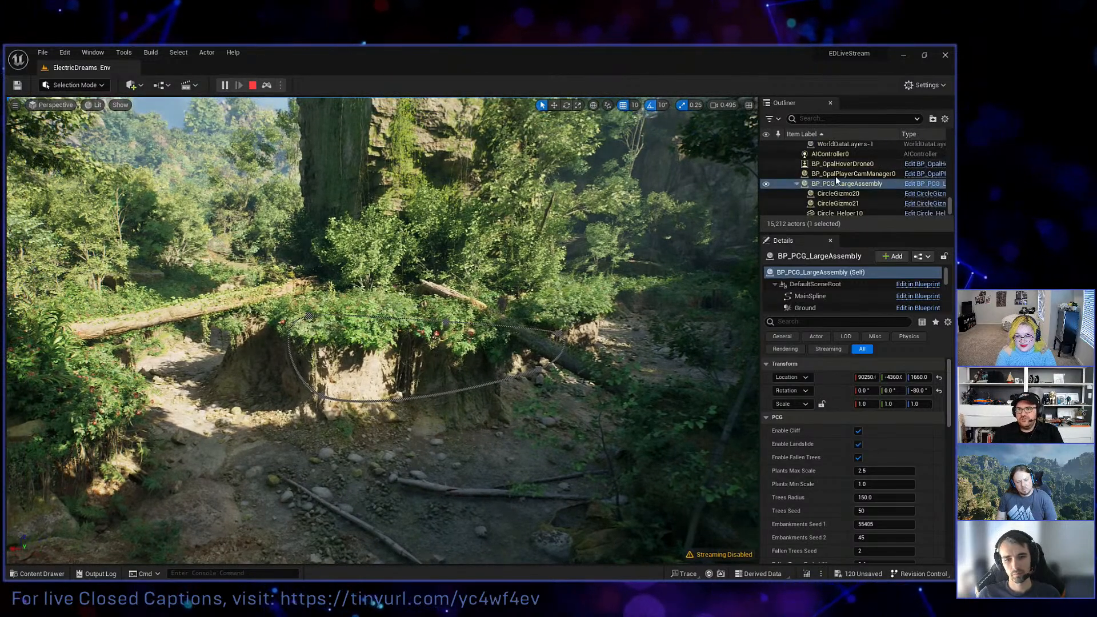
Select the placed BP_PCG_LargeAssembly actor and slide it back and forth across the riverbed, ending at about X 89990.
{"action": "left_click", "coordinate": [834, 177]}
{"action": "left_click", "coordinate": [832, 183]}
{"action": "right_click_drag", "start_coordinate": [401, 312], "coordinate": [398, 317]}
{"action": "key", "text": "w"}
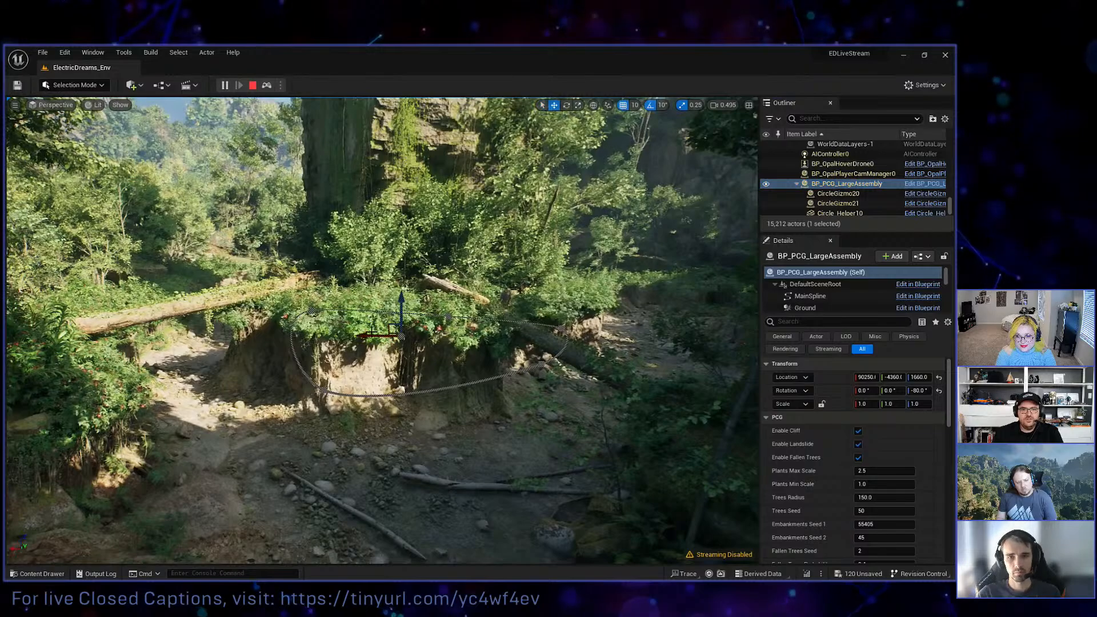
{"action": "left_click_drag", "start_coordinate": [370, 334], "coordinate": [442, 446]}
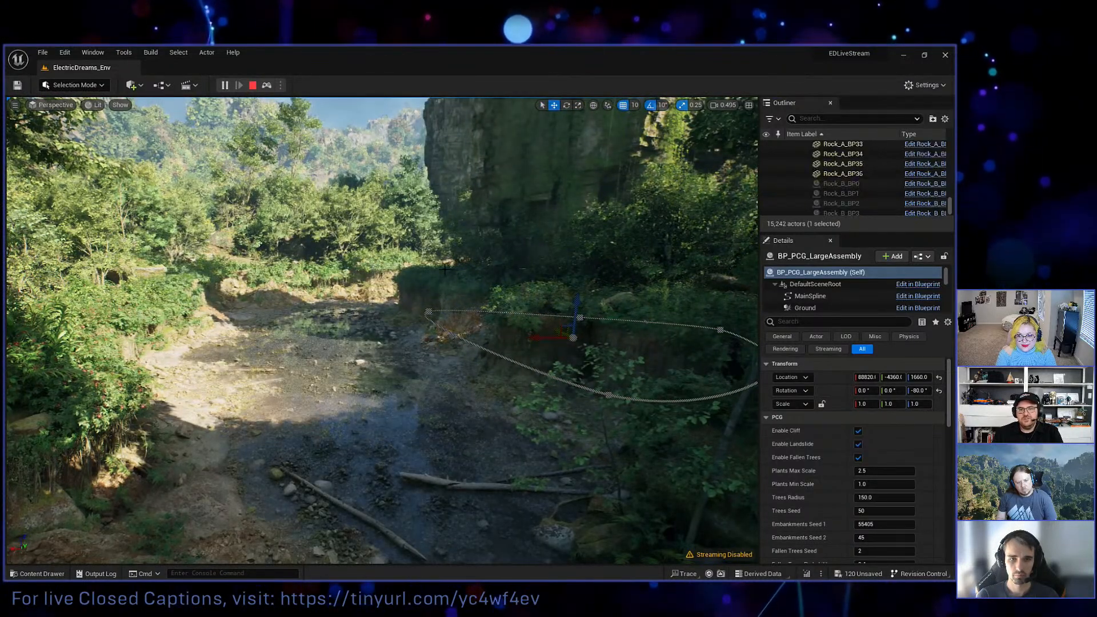
{"action": "left_click_drag", "start_coordinate": [543, 338], "coordinate": [270, 352]}
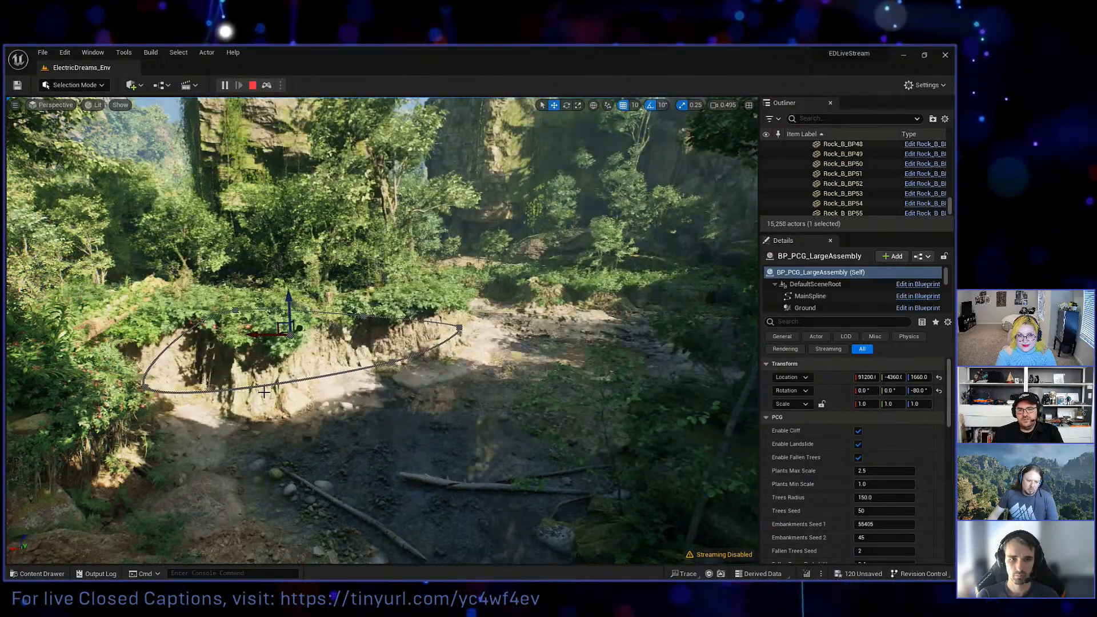
{"action": "left_click_drag", "start_coordinate": [269, 351], "coordinate": [292, 418]}
{"action": "right_click_drag", "start_coordinate": [299, 412], "coordinate": [290, 399]}
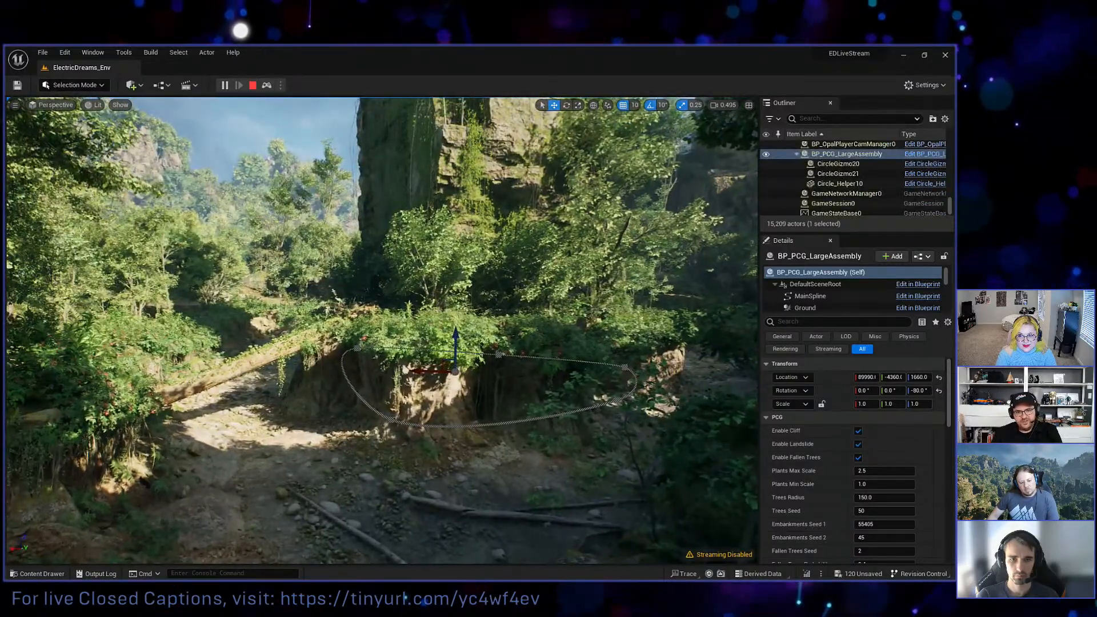
Take control of the drone again in the running level and fly it backwards.
{"action": "key", "text": "F8"}
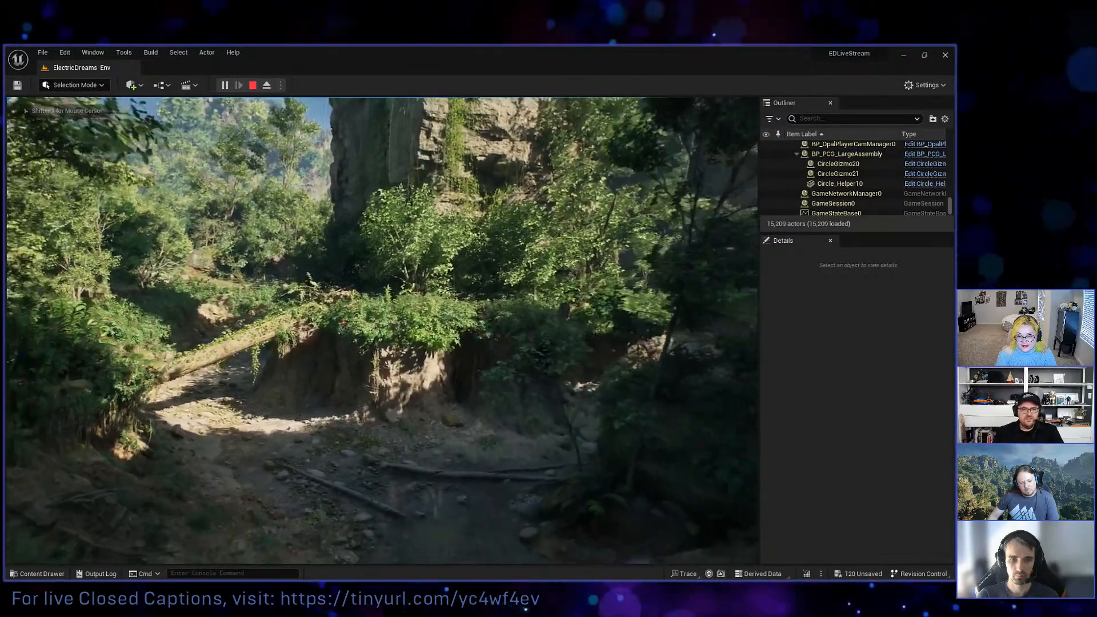
{"action": "key", "text": "s"}
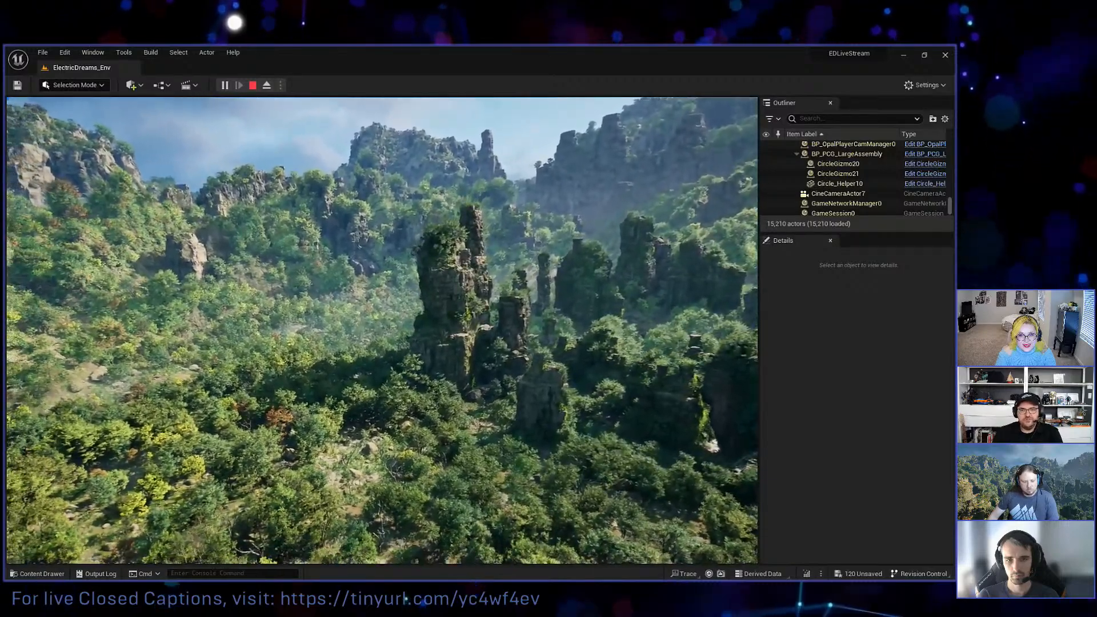
Search the level's actors for "ForestBP" and select PCGDemo_ForestBP.
{"action": "left_click", "coordinate": [829, 119]}
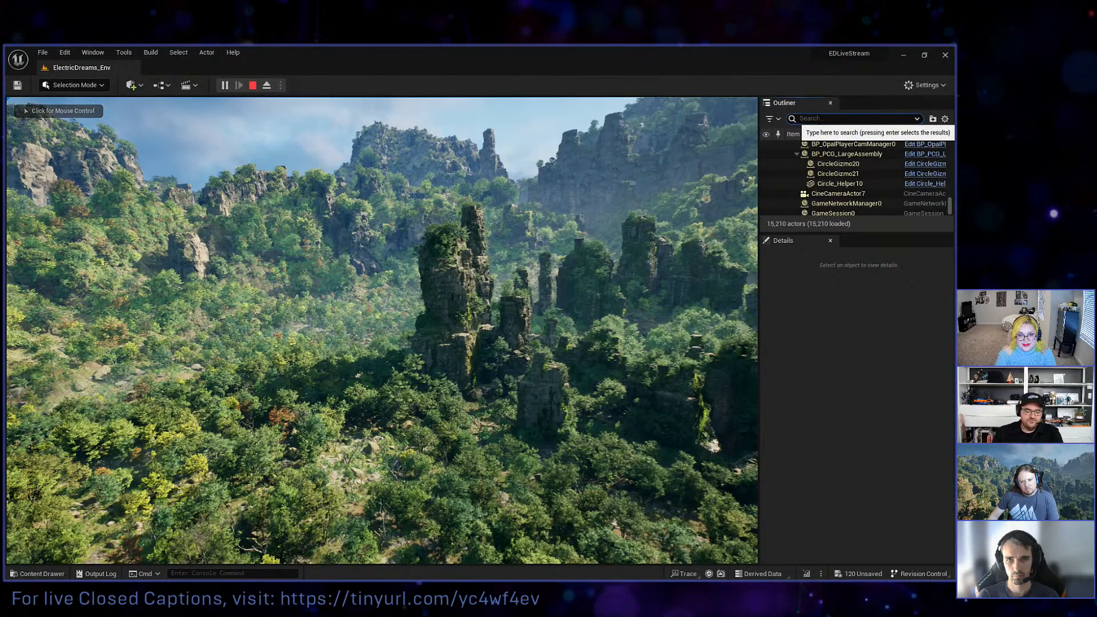
{"action": "type", "text": "Forest"}
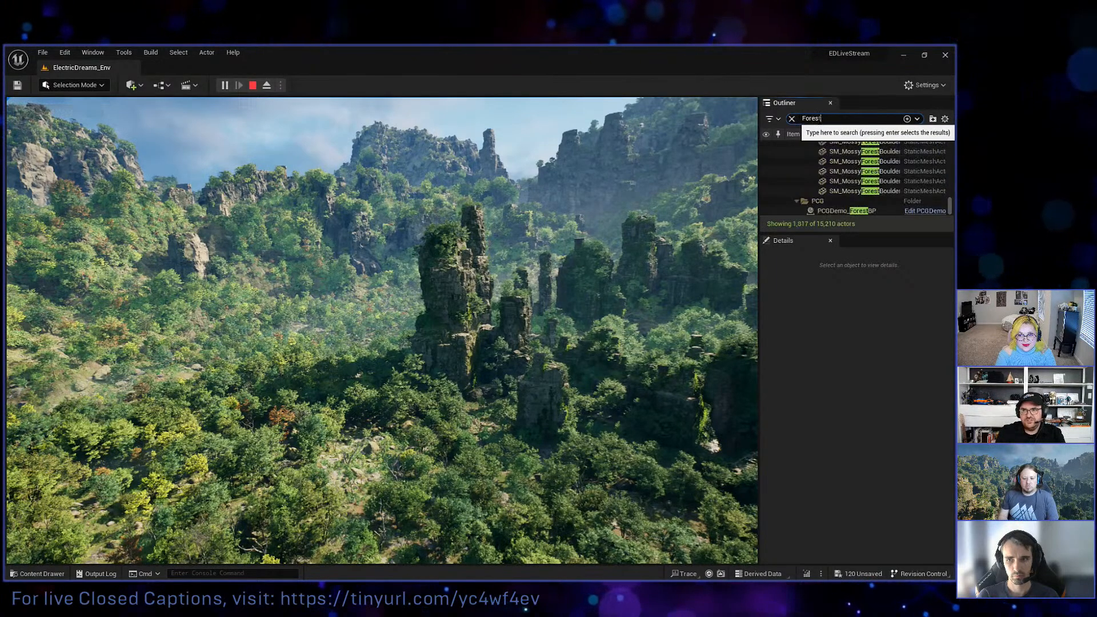
{"action": "type", "text": "BP"}
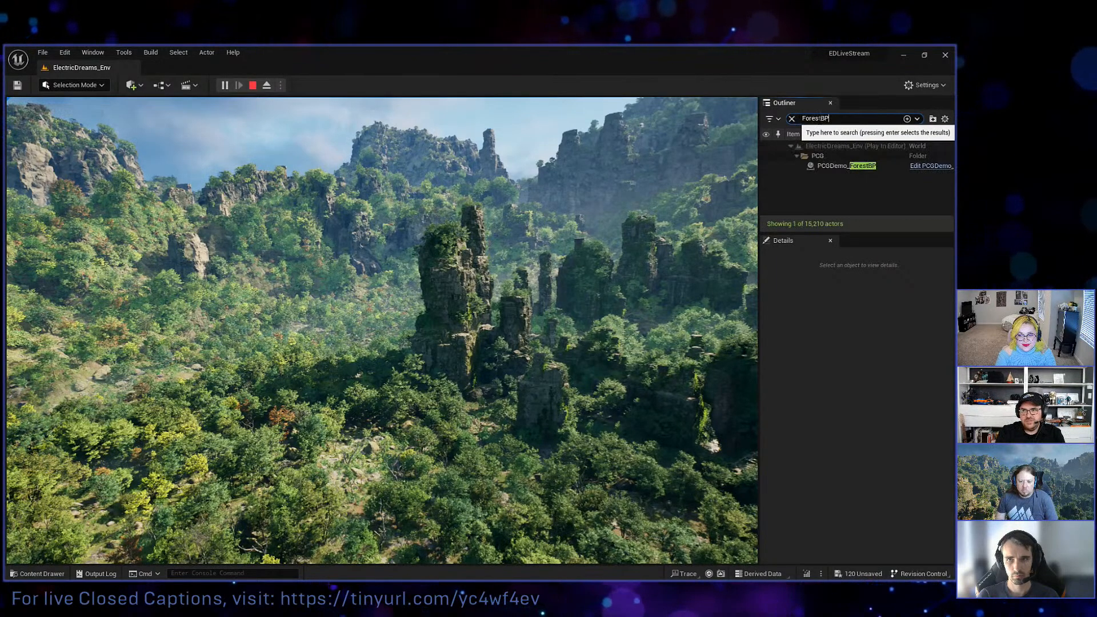
{"action": "left_click", "coordinate": [843, 166]}
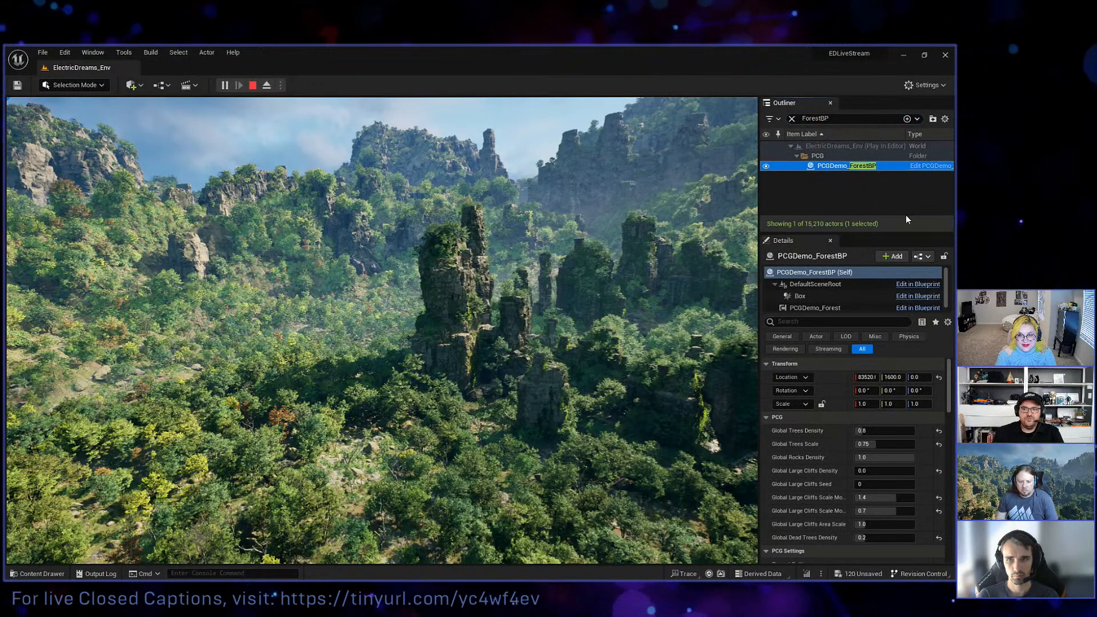
Try a Global Trees Density of 0.2 on PCGDemo_ForestBP and set it back to 0.8.
{"action": "left_click", "coordinate": [774, 283]}
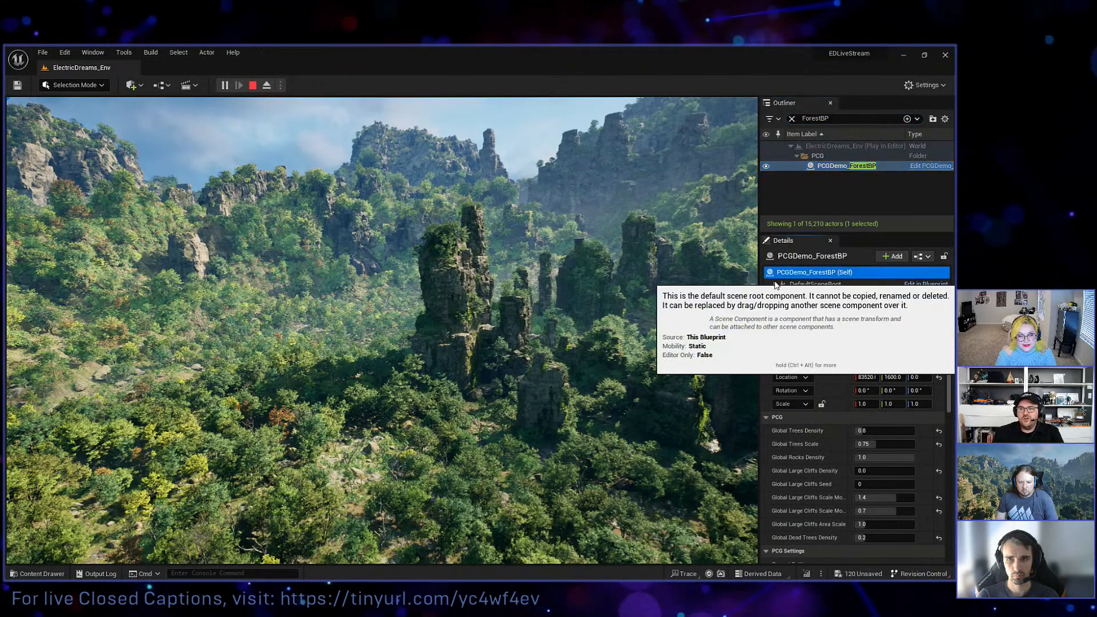
{"action": "scroll", "coordinate": [804, 435], "scroll_direction": "down", "scroll_amount": 1}
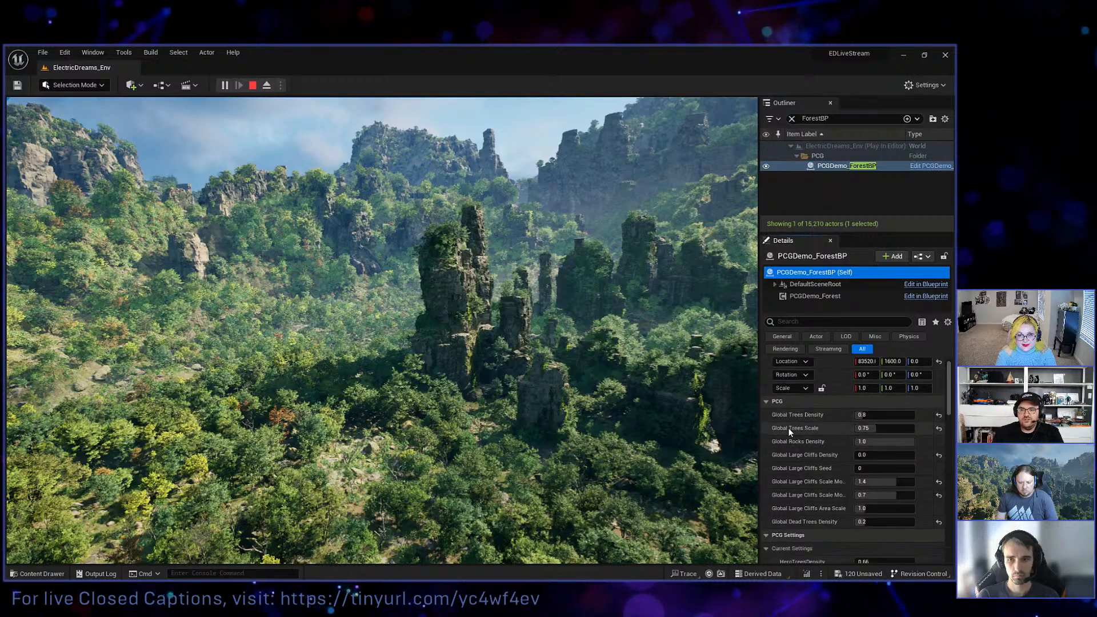
{"action": "scroll", "coordinate": [815, 440], "scroll_direction": "down", "scroll_amount": 2}
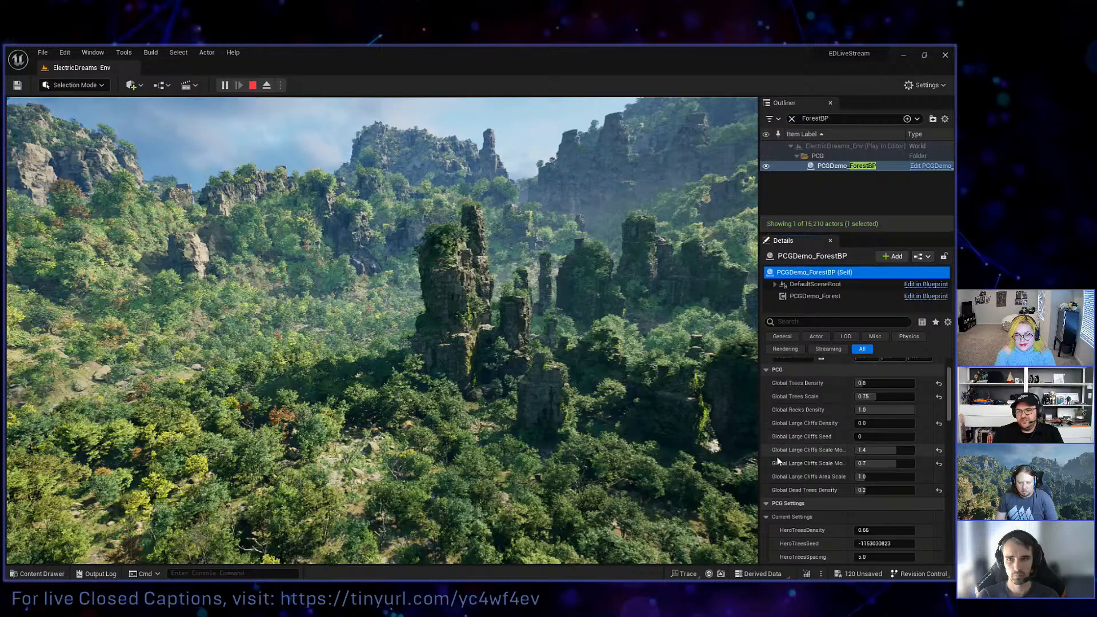
{"action": "left_click", "coordinate": [873, 382]}
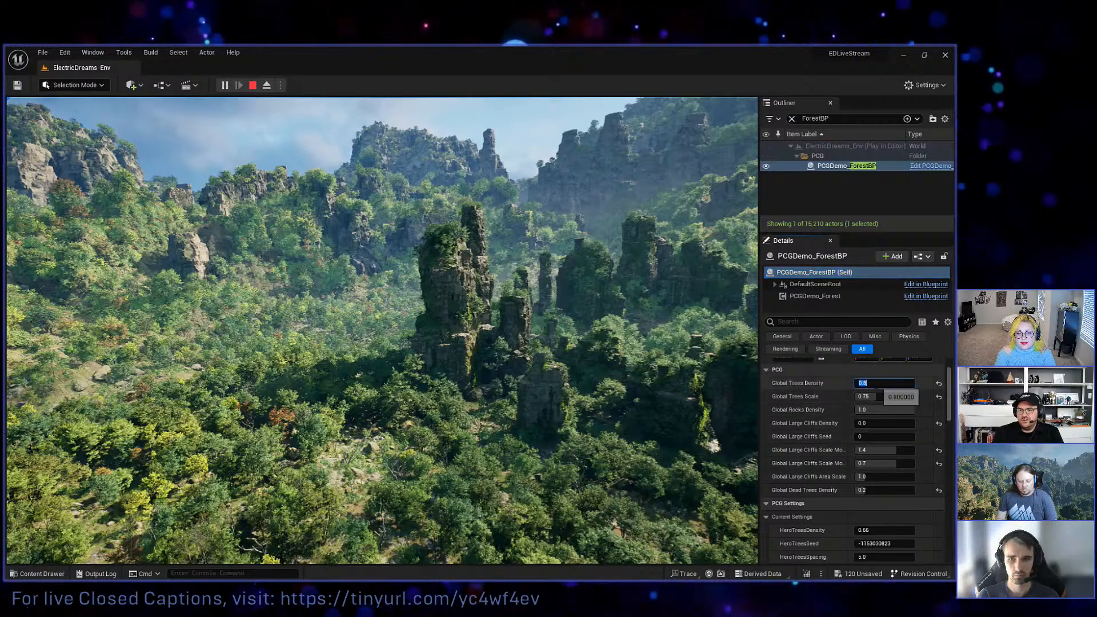
{"action": "type", "text": "0.2"}
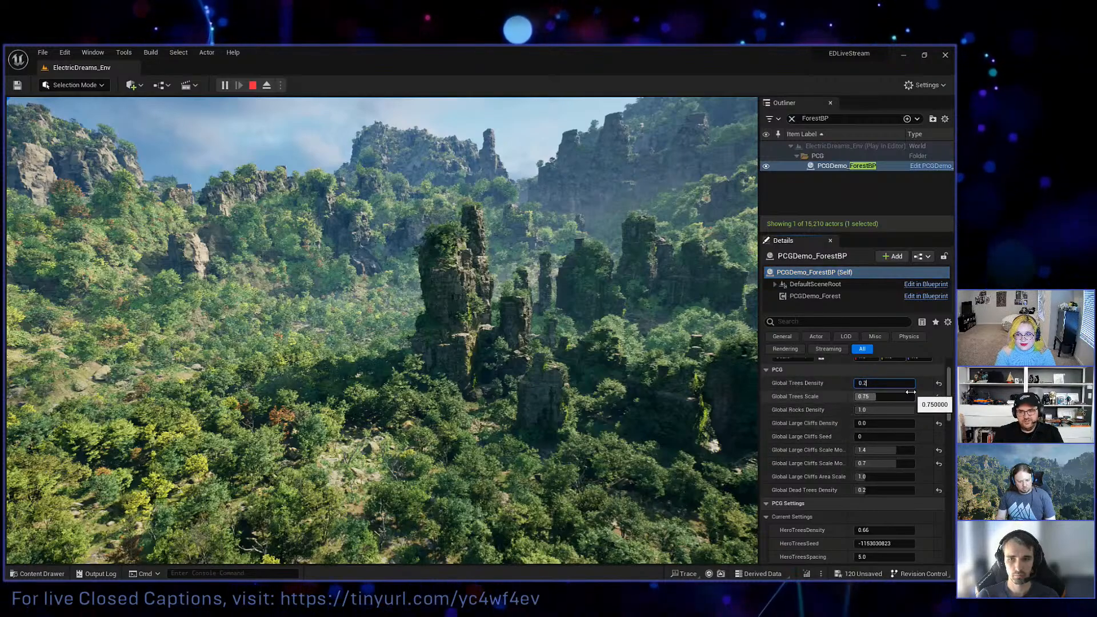
{"action": "key", "text": "Return"}
{"action": "type", "text": "0."}
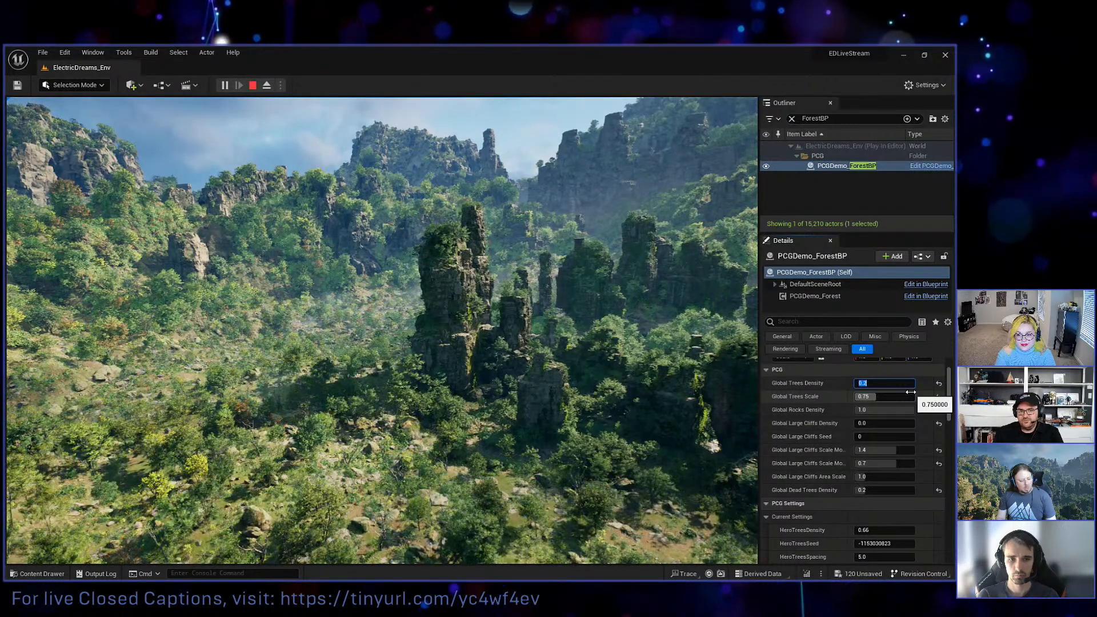
{"action": "type", "text": "8"}
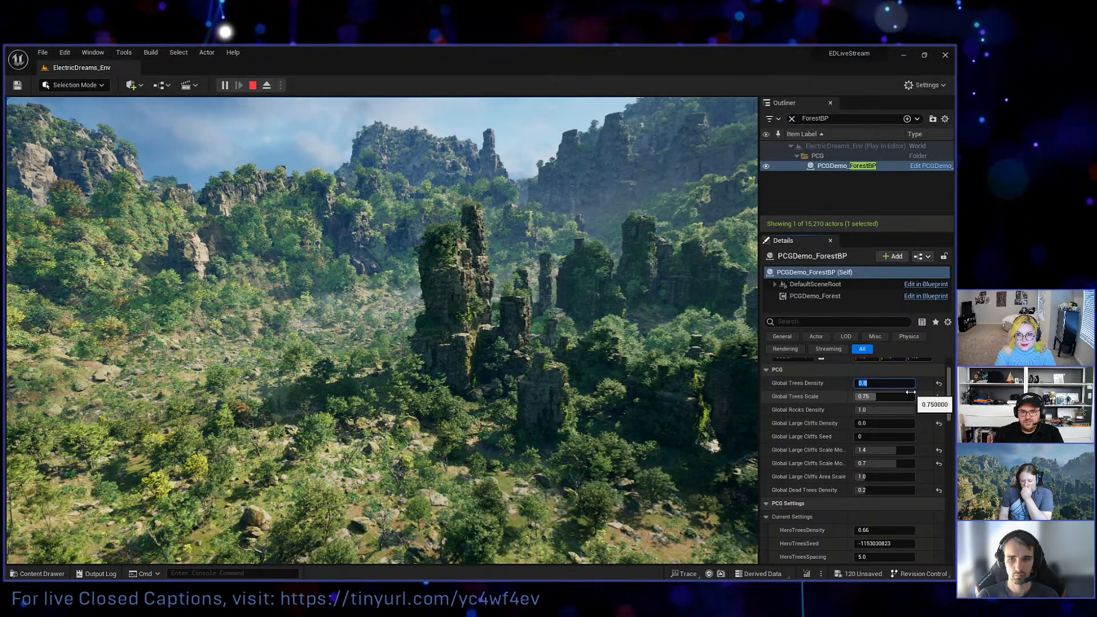
{"action": "key", "text": "Return"}
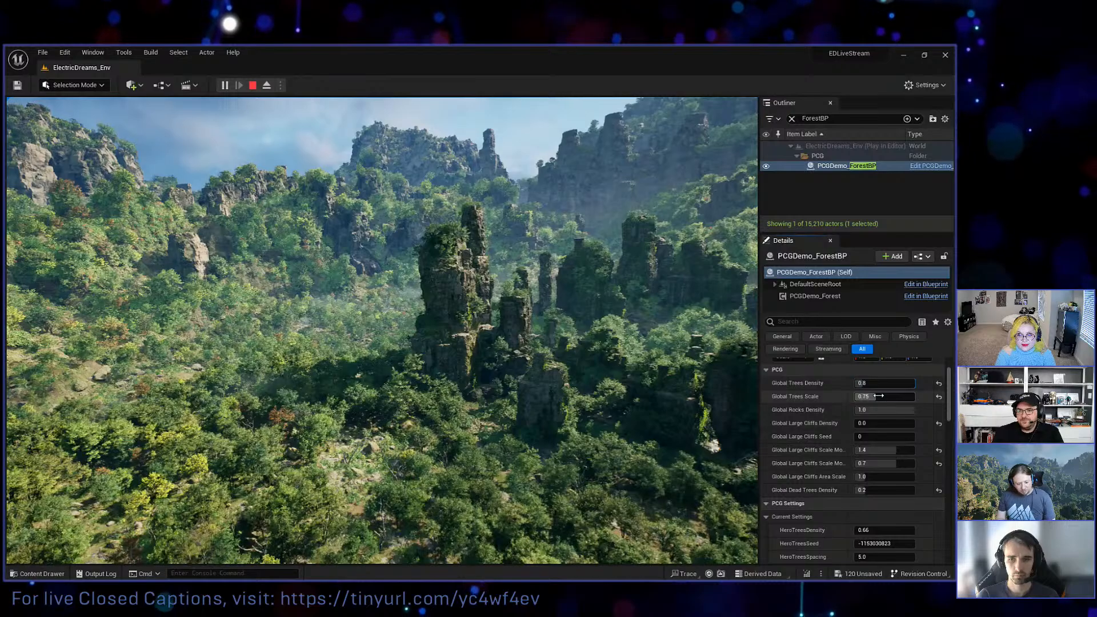
Try a Global Trees Scale of 0.2 on PCGDemo_ForestBP and set it back to 0.75.
{"action": "left_click", "coordinate": [874, 395]}
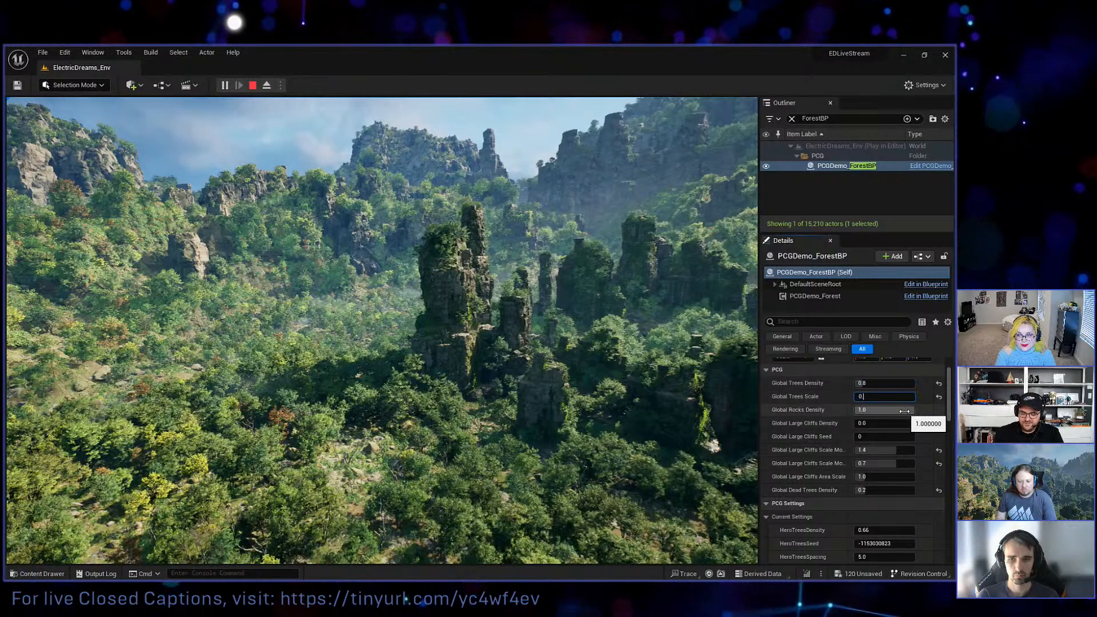
{"action": "type", "text": "0.2"}
{"action": "key", "text": "Return"}
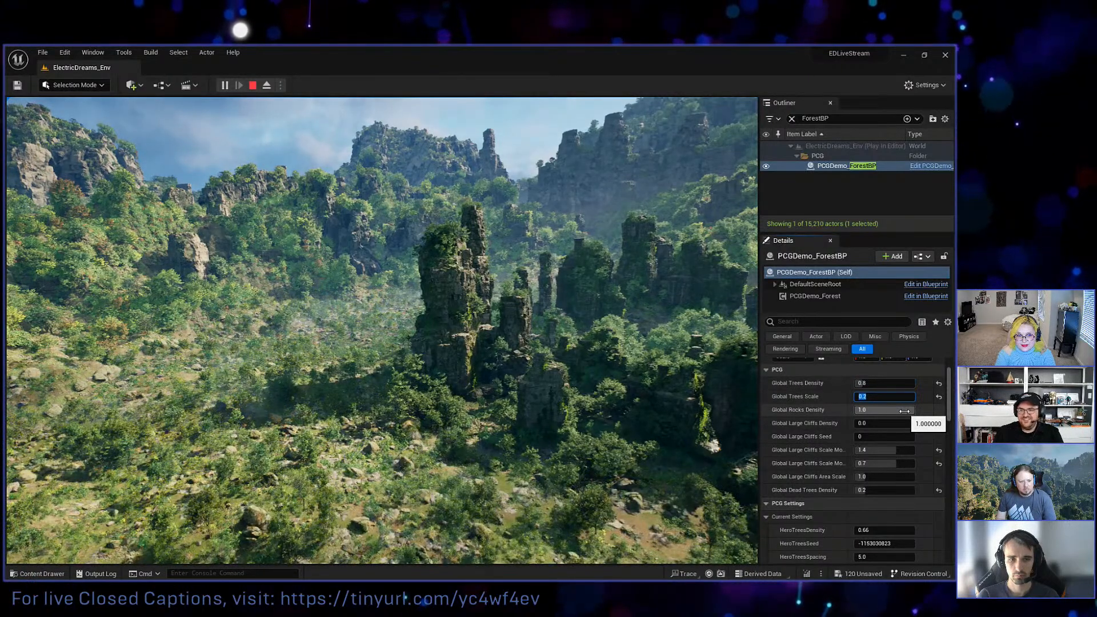
{"action": "type", "text": "0.75"}
{"action": "key", "text": "Return"}
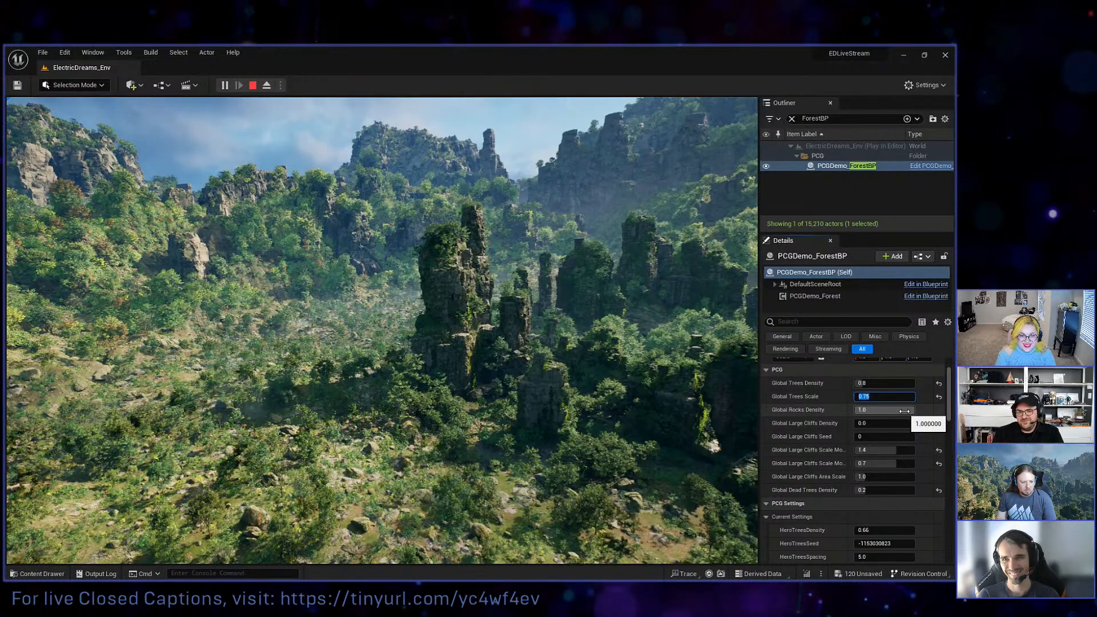
Set Global Large Cliffs Density to 1 and Global Large Cliffs Seed to 8 on PCGDemo_ForestBP.
{"action": "left_click", "coordinate": [875, 424]}
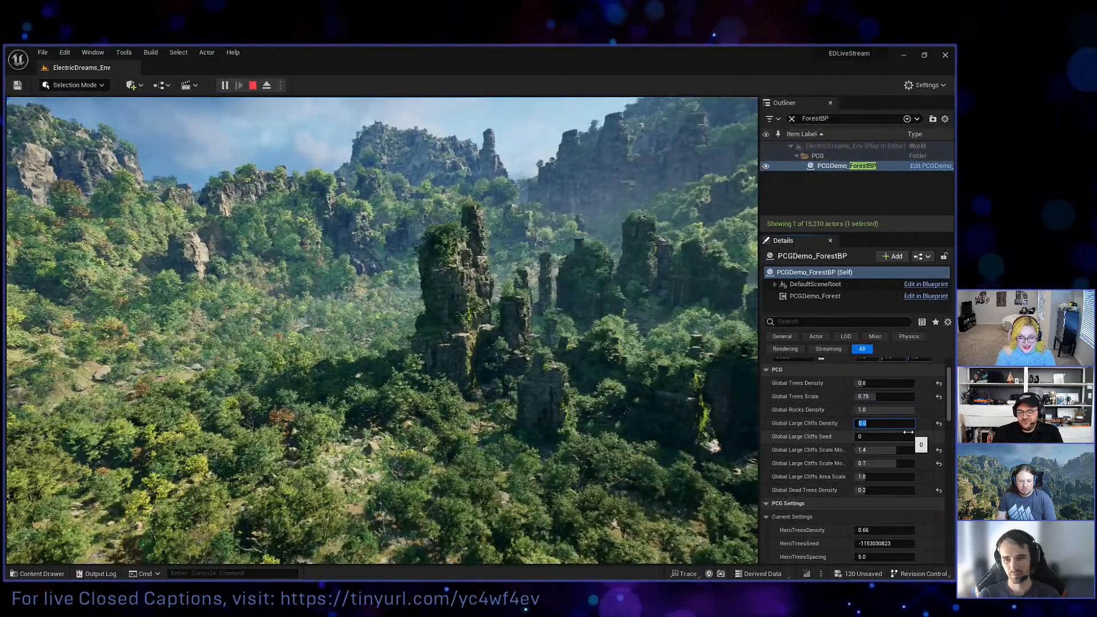
{"action": "type", "text": "1"}
{"action": "key", "text": "Return"}
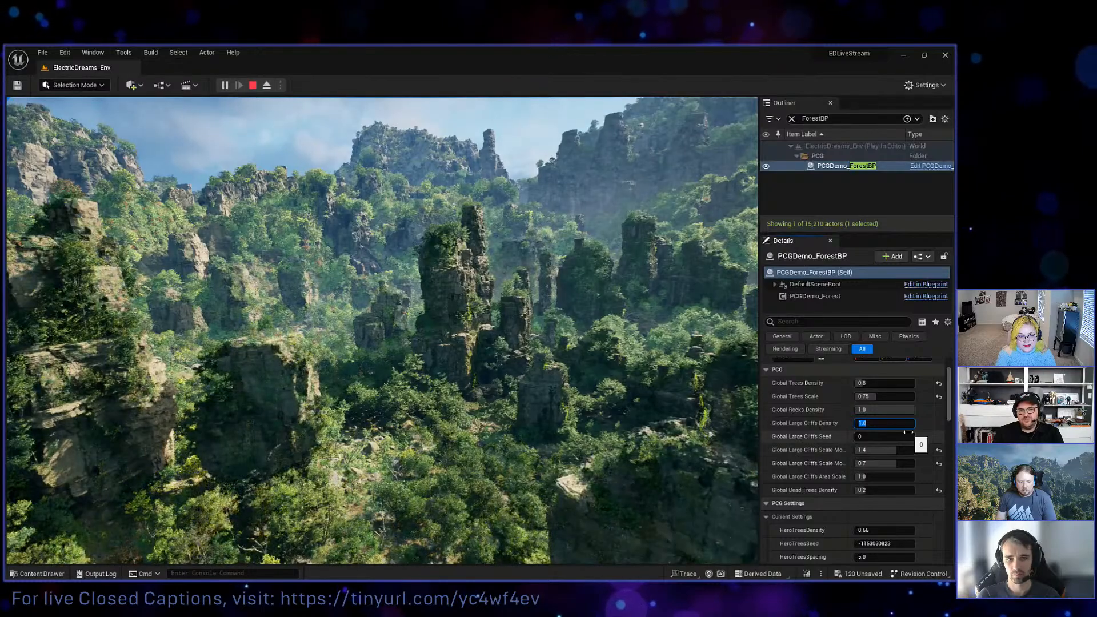
{"action": "left_click", "coordinate": [896, 438]}
{"action": "type", "text": "8"}
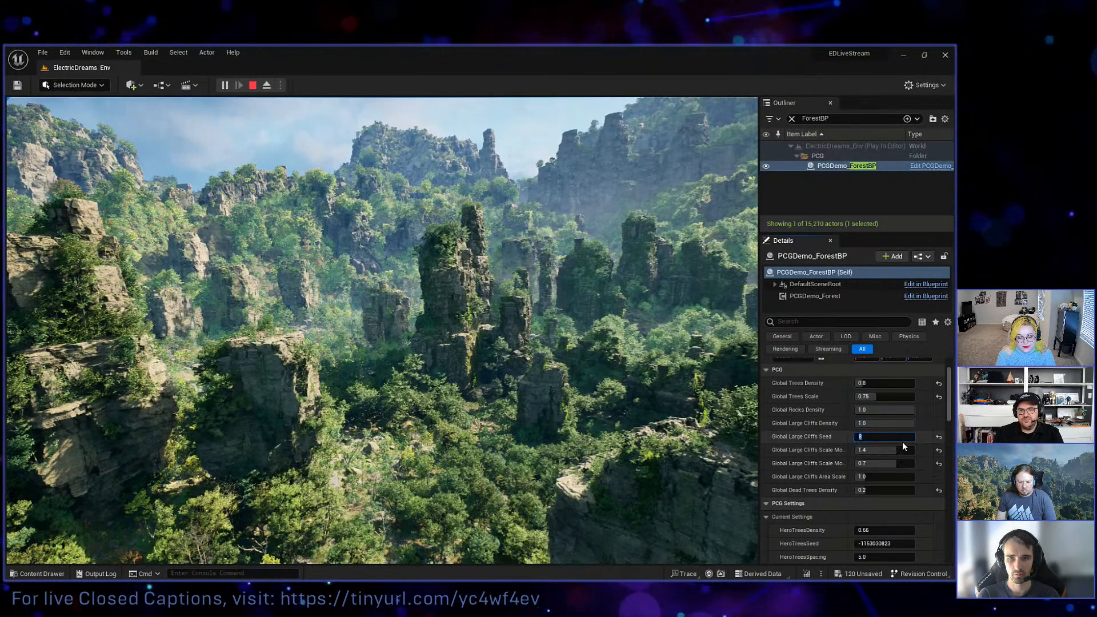
{"action": "key", "text": "Return"}
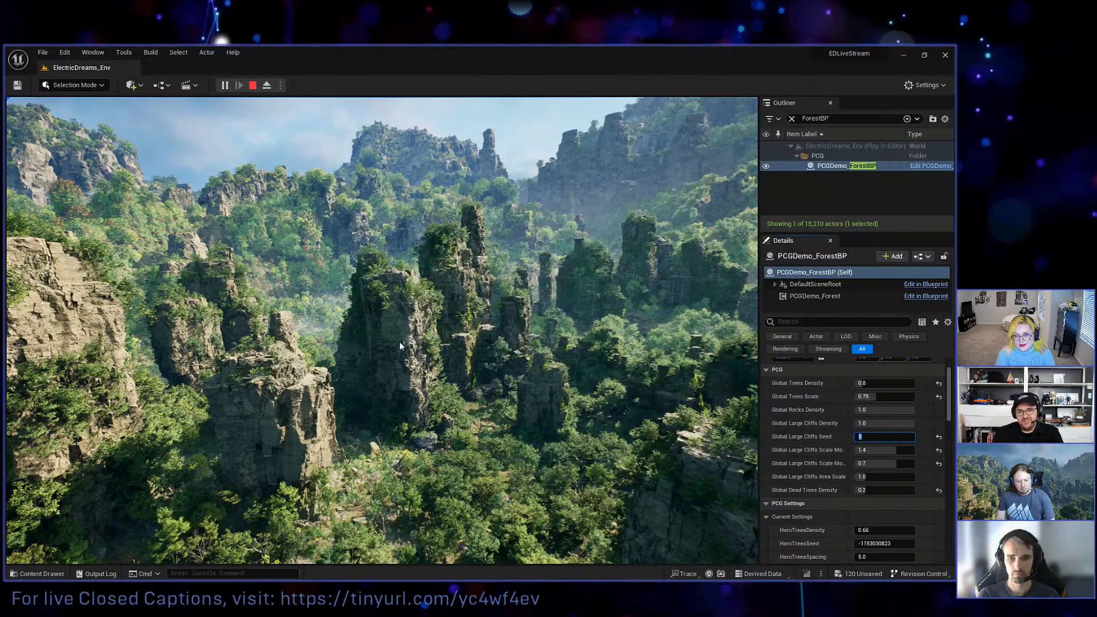
Fly the drone down to the riverbed in the running level and end the play session.
{"action": "left_click", "coordinate": [164, 515]}
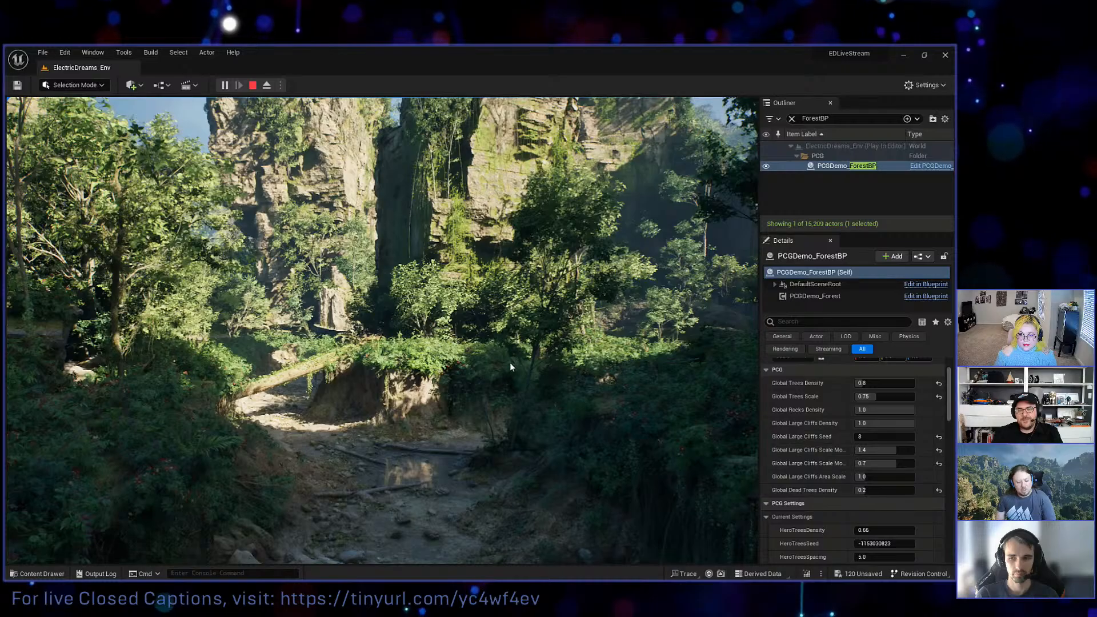
{"action": "key", "text": "Escape"}
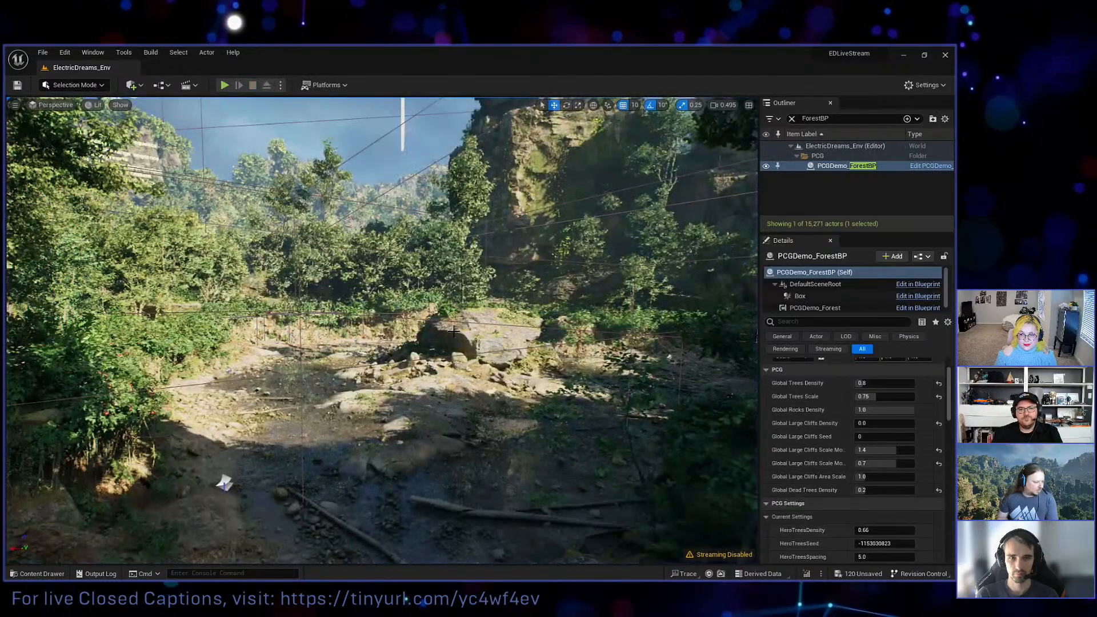
Survey the PCG area, forest valley and surrounding cliffs from above, with the editor camera speed at 0.495.
{"action": "key", "text": "w"}
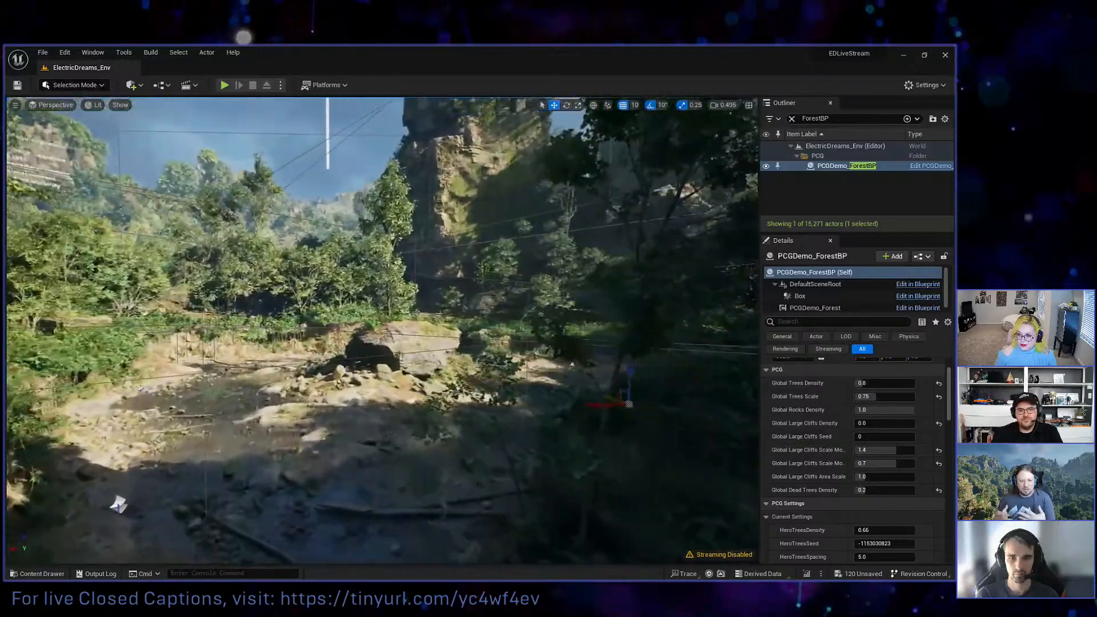
{"action": "key", "text": "e"}
{"action": "right_click_drag", "start_coordinate": [381, 331], "coordinate": [354, 349]}
{"action": "key", "text": "s"}
{"action": "left_click", "coordinate": [715, 106]}
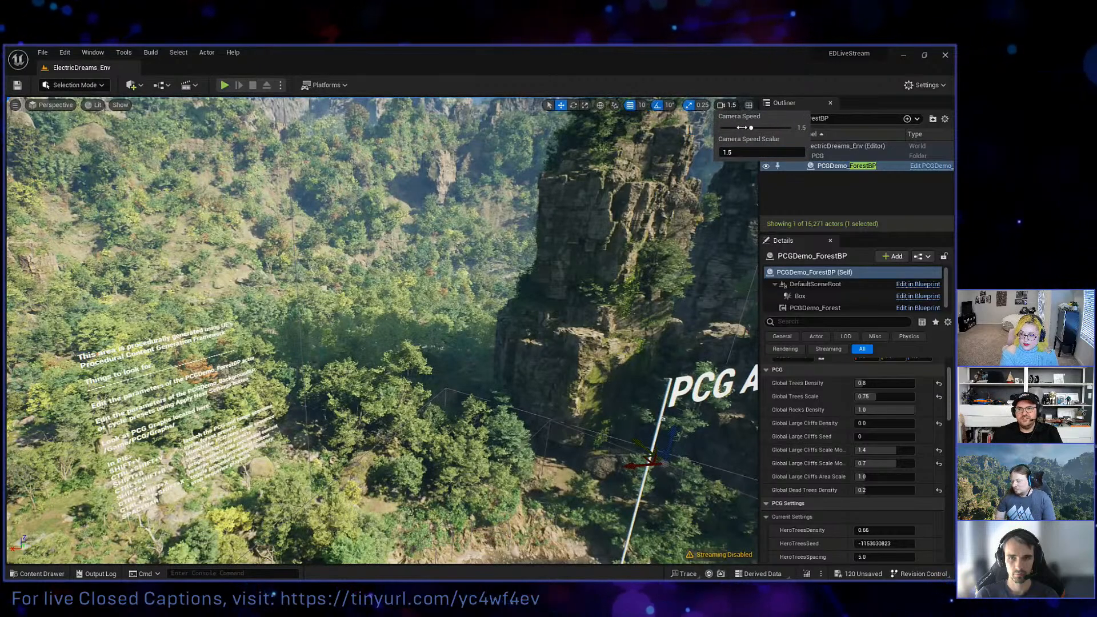
{"action": "left_click", "coordinate": [741, 127]}
{"action": "right_click_drag", "start_coordinate": [559, 229], "coordinate": [546, 203]}
{"action": "key", "text": "w"}
{"action": "key", "text": "w"}
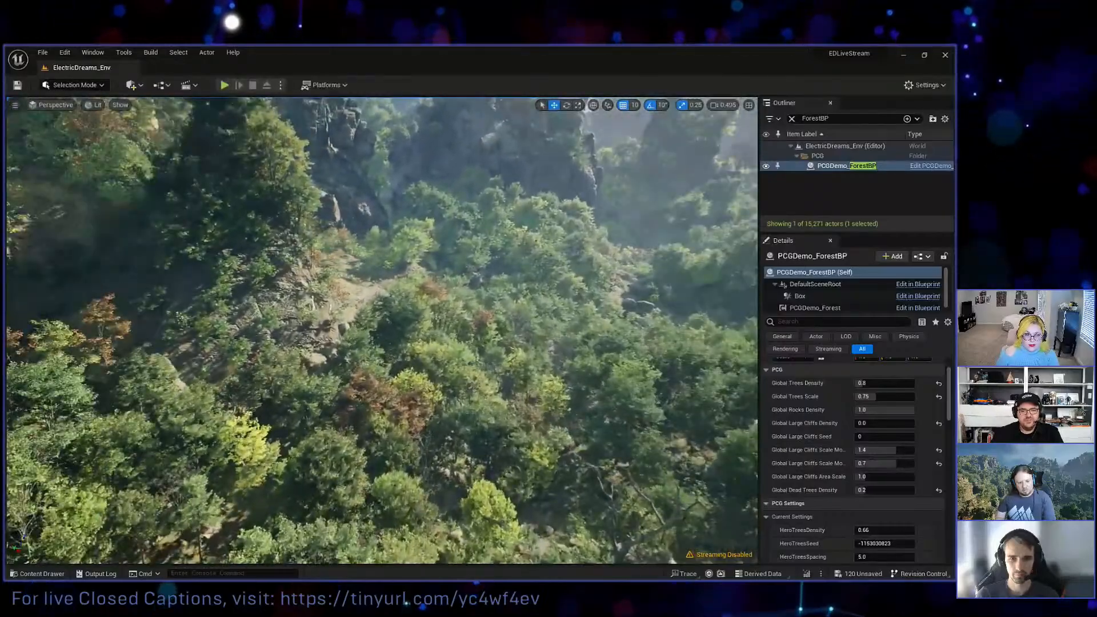
{"action": "right_click_drag", "start_coordinate": [545, 204], "coordinate": [526, 178]}
{"action": "right_click_drag", "start_coordinate": [268, 390], "coordinate": [268, 390]}
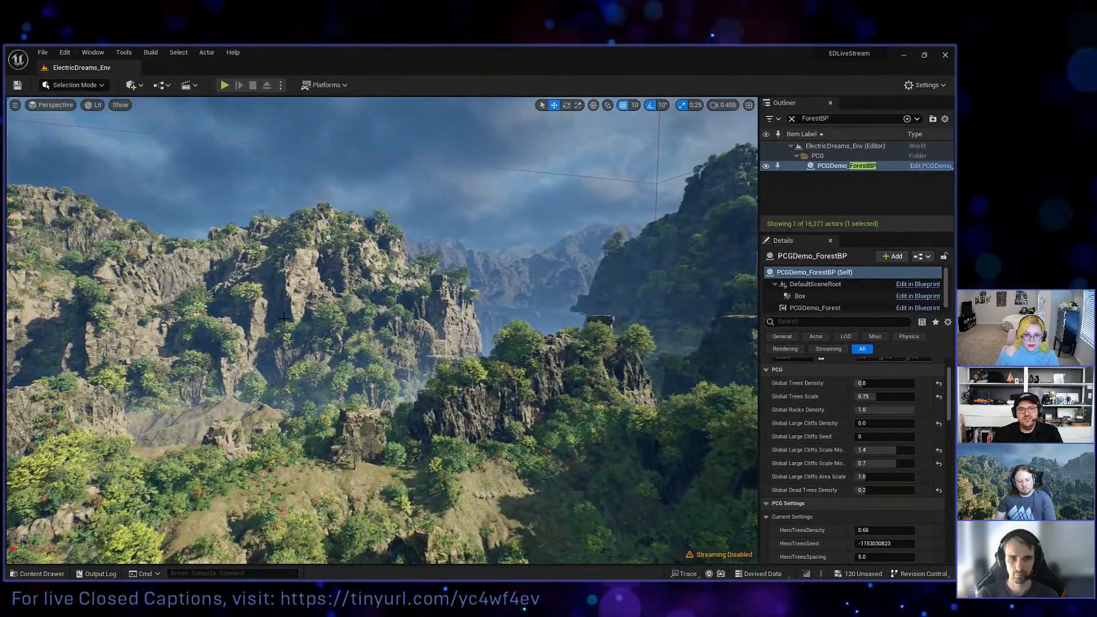
{"action": "right_click_drag", "start_coordinate": [245, 347], "coordinate": [256, 357]}
{"action": "right_click_drag", "start_coordinate": [336, 406], "coordinate": [336, 406]}
Show the forest in the Nanite Clusters visualization and return the viewport to the Lit view mode.
{"action": "left_click", "coordinate": [93, 105]}
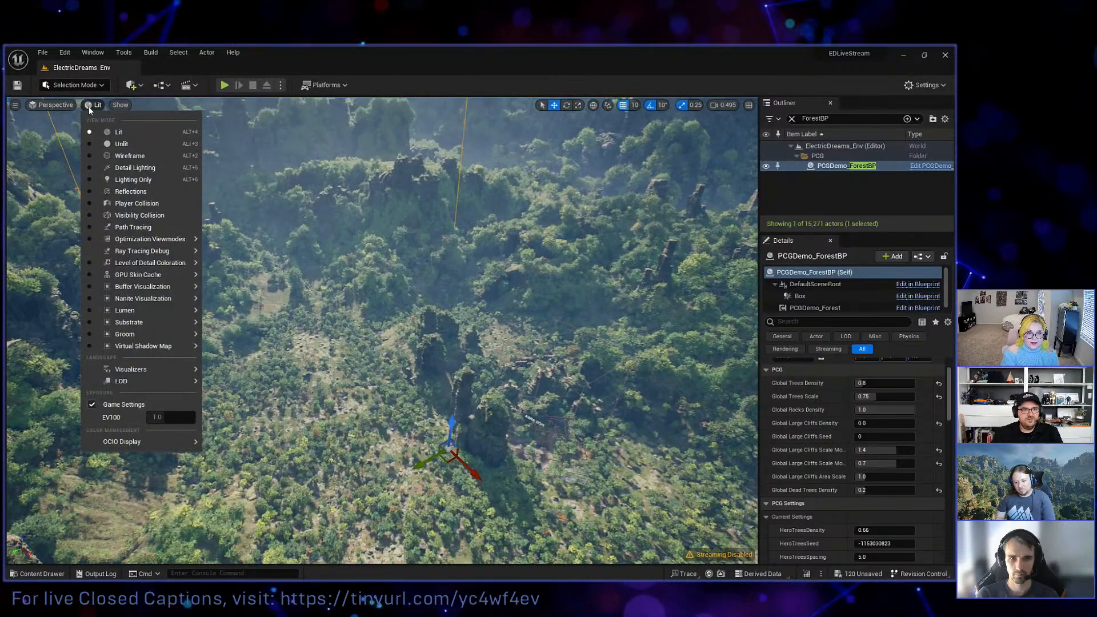
{"action": "mouse_move", "coordinate": [151, 302]}
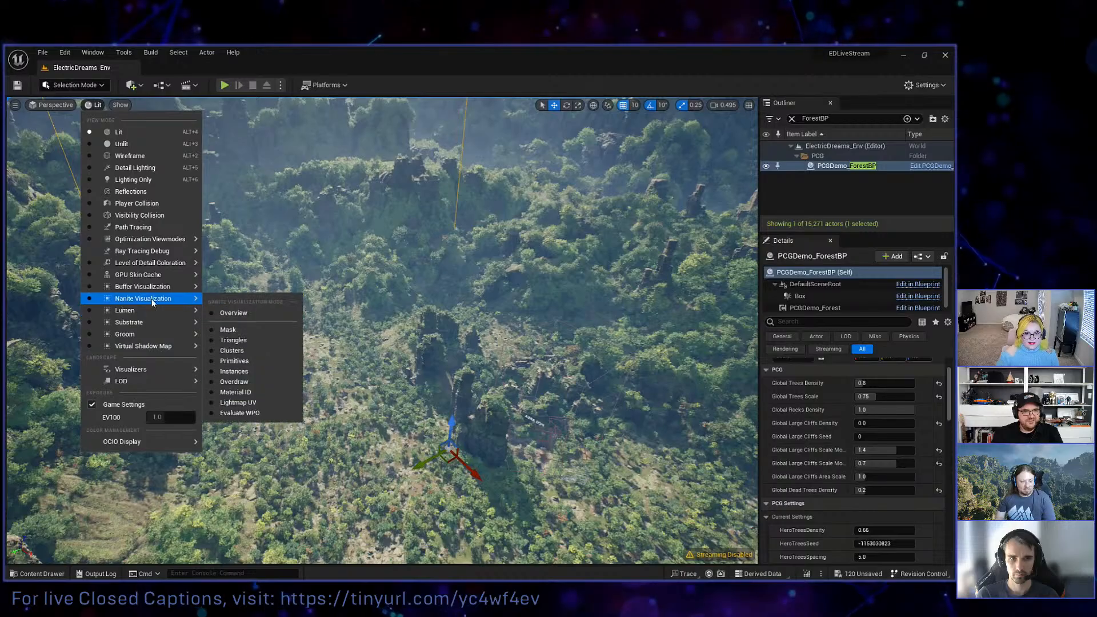
{"action": "left_click", "coordinate": [232, 351]}
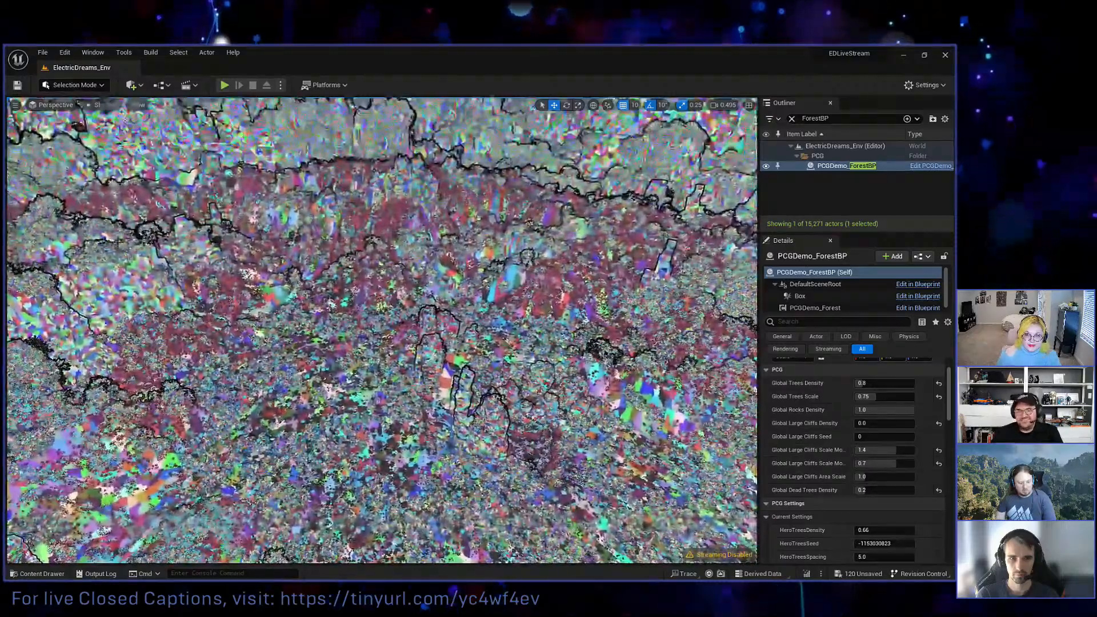
{"action": "left_click", "coordinate": [100, 105]}
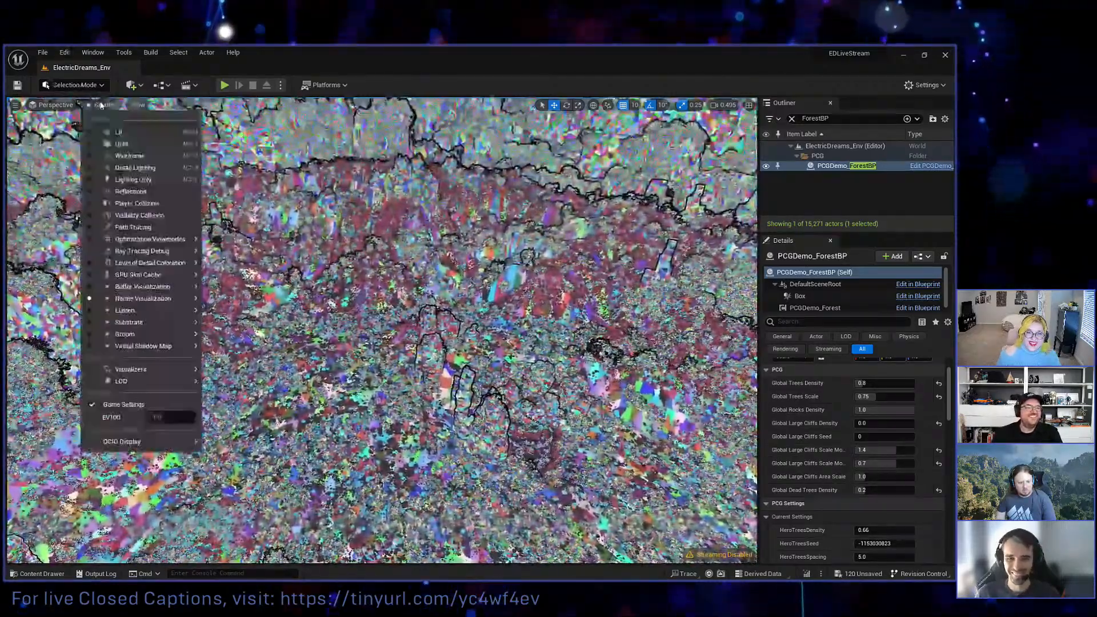
{"action": "left_click", "coordinate": [117, 132]}
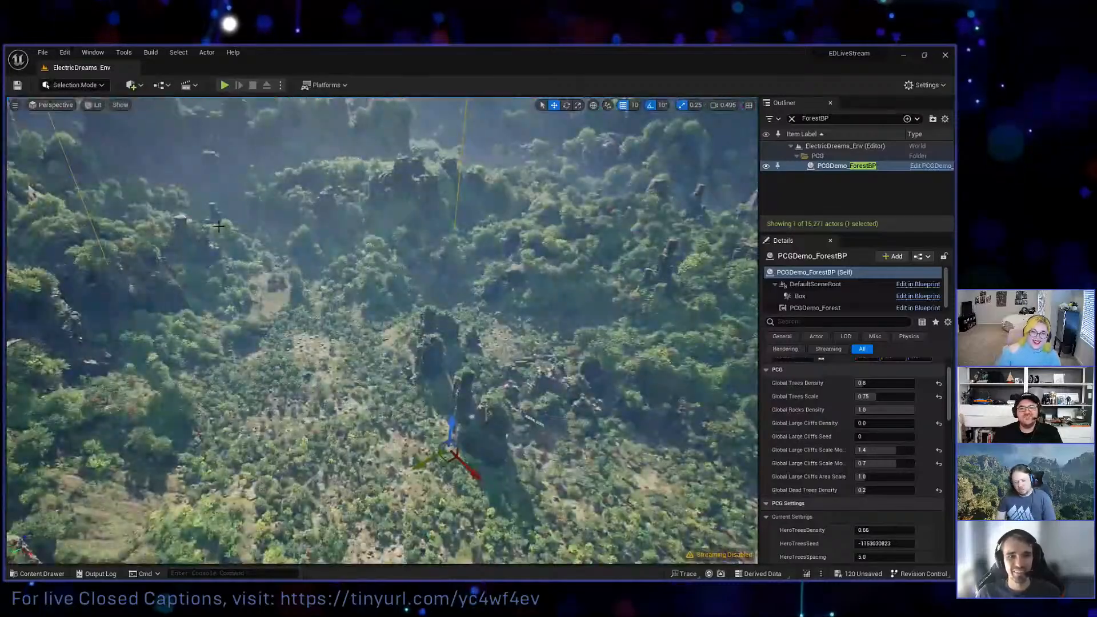
{"action": "right_click_drag", "start_coordinate": [381, 330], "coordinate": [460, 343]}
{"action": "key", "text": "q"}
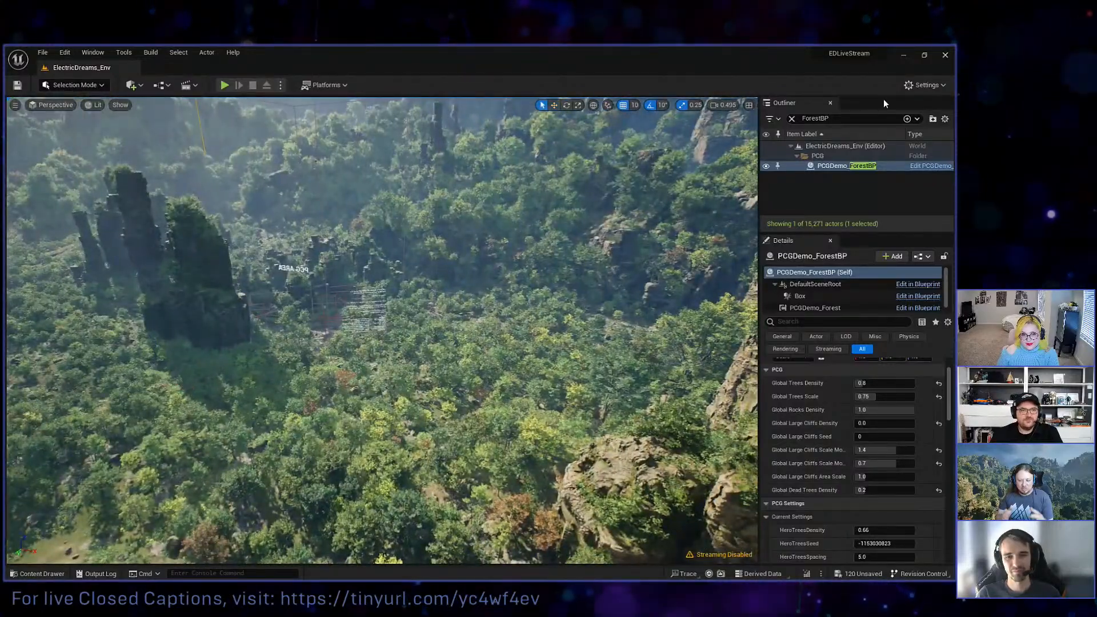
{"action": "right_click_drag", "start_coordinate": [345, 326], "coordinate": [332, 314]}
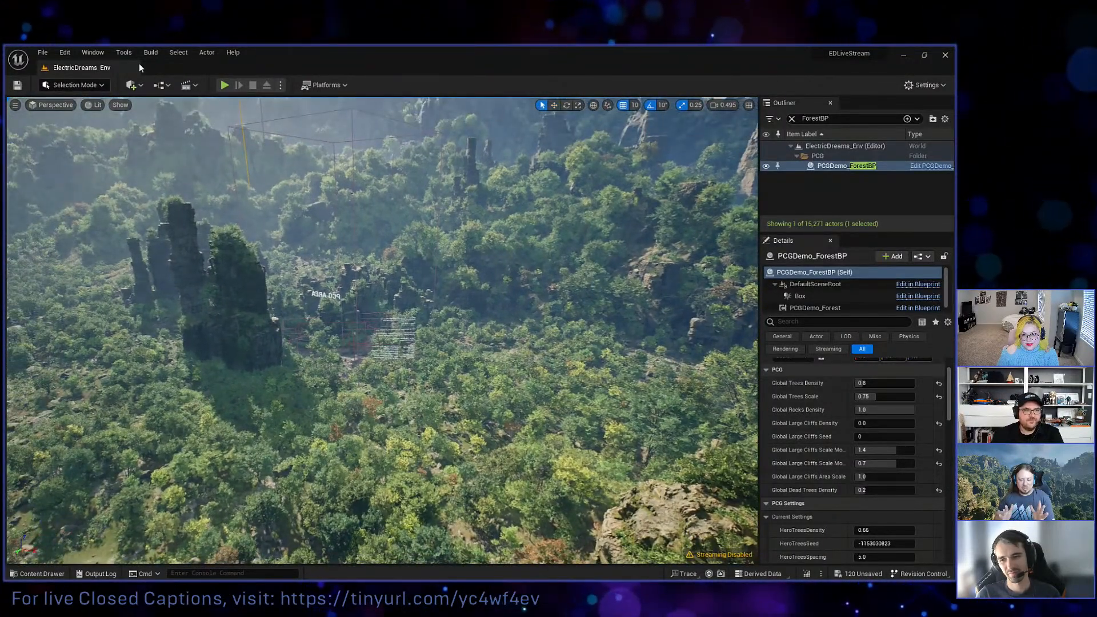
Browse the Levels/PCG folder for levels that can be opened and point out ElectricDreams_PCG and ElectricDreams_PCGCloseRange.
{"action": "left_click", "coordinate": [40, 53]}
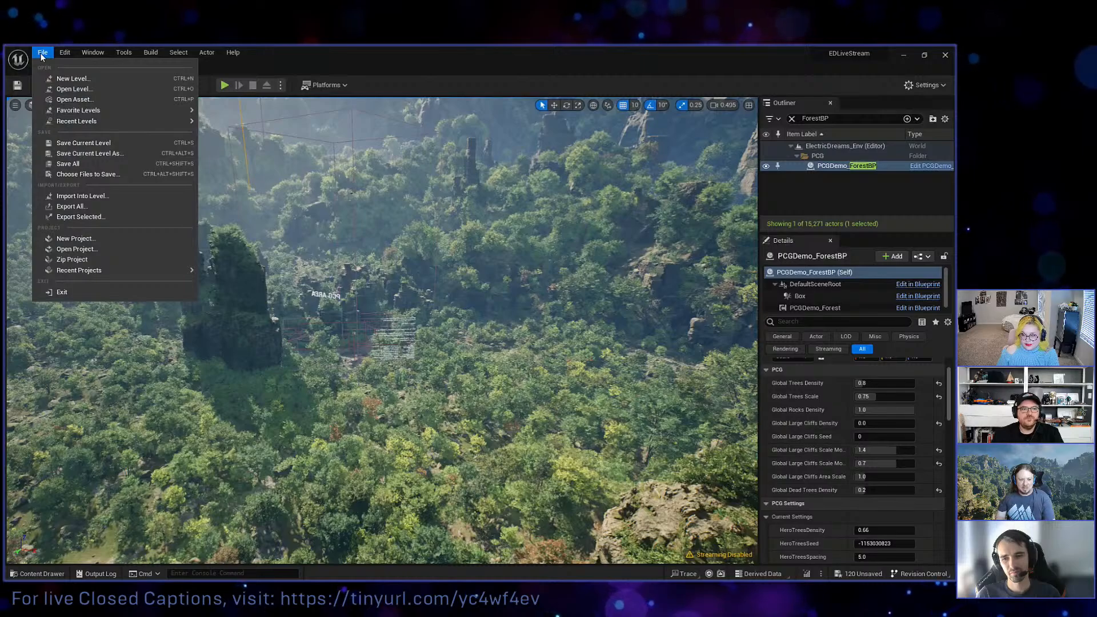
{"action": "mouse_move", "coordinate": [79, 125]}
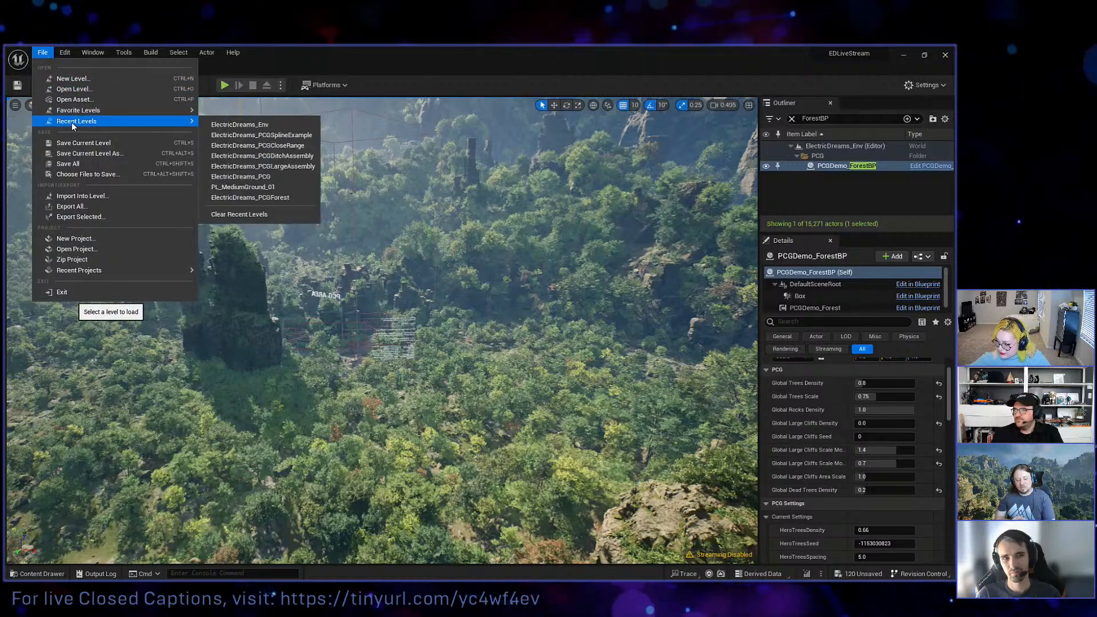
{"action": "left_click", "coordinate": [85, 90]}
{"action": "left_click", "coordinate": [461, 309]}
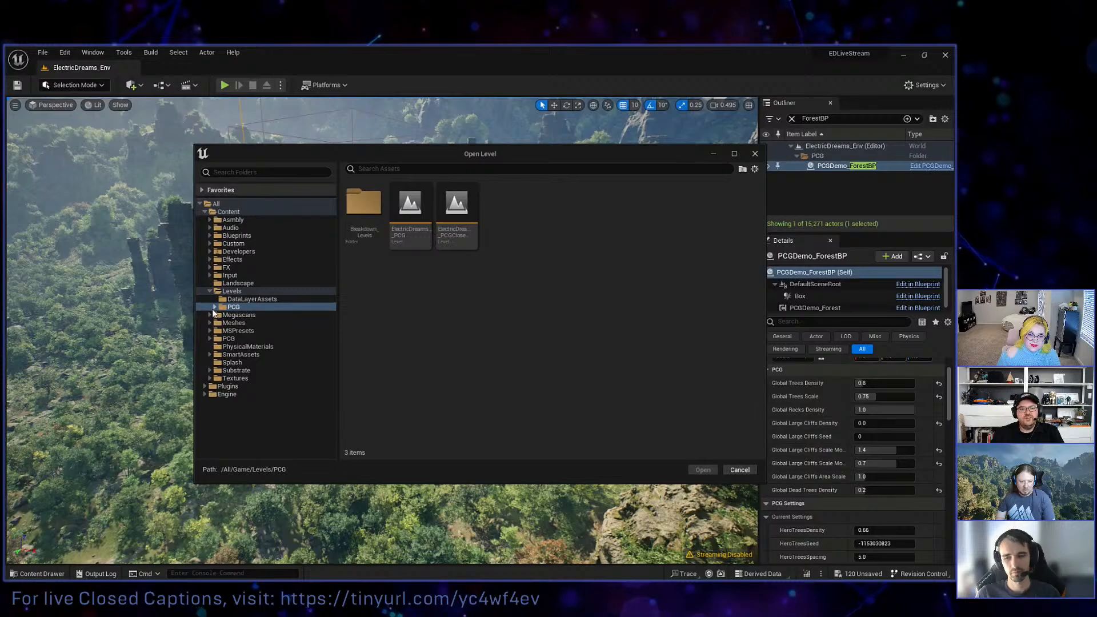
{"action": "left_click", "coordinate": [408, 240]}
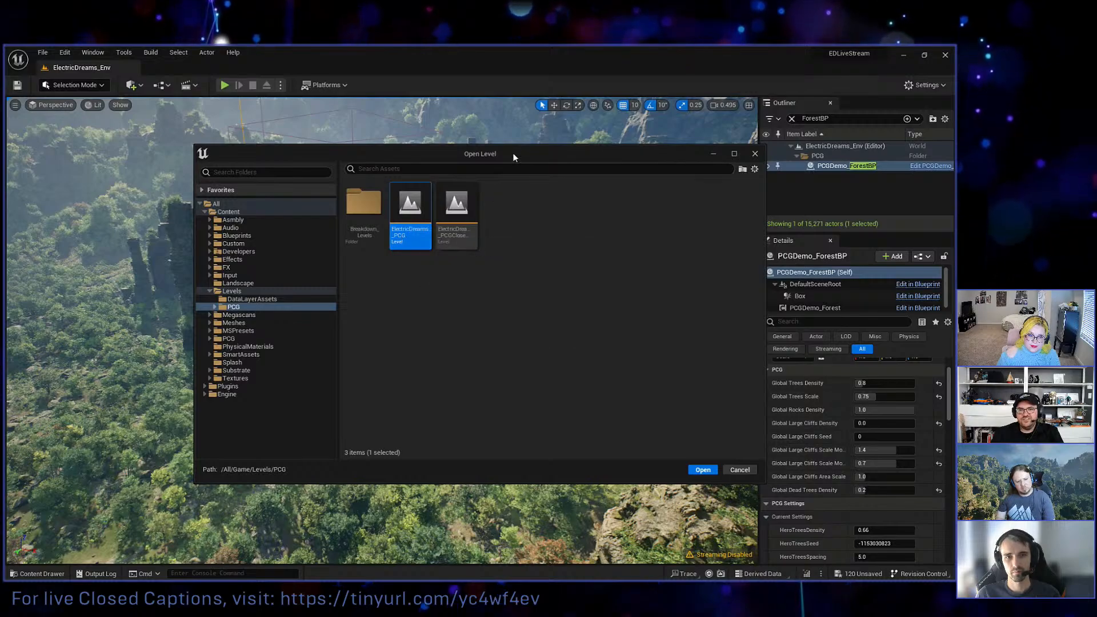
{"action": "left_click_drag", "start_coordinate": [512, 153], "coordinate": [756, 472]}
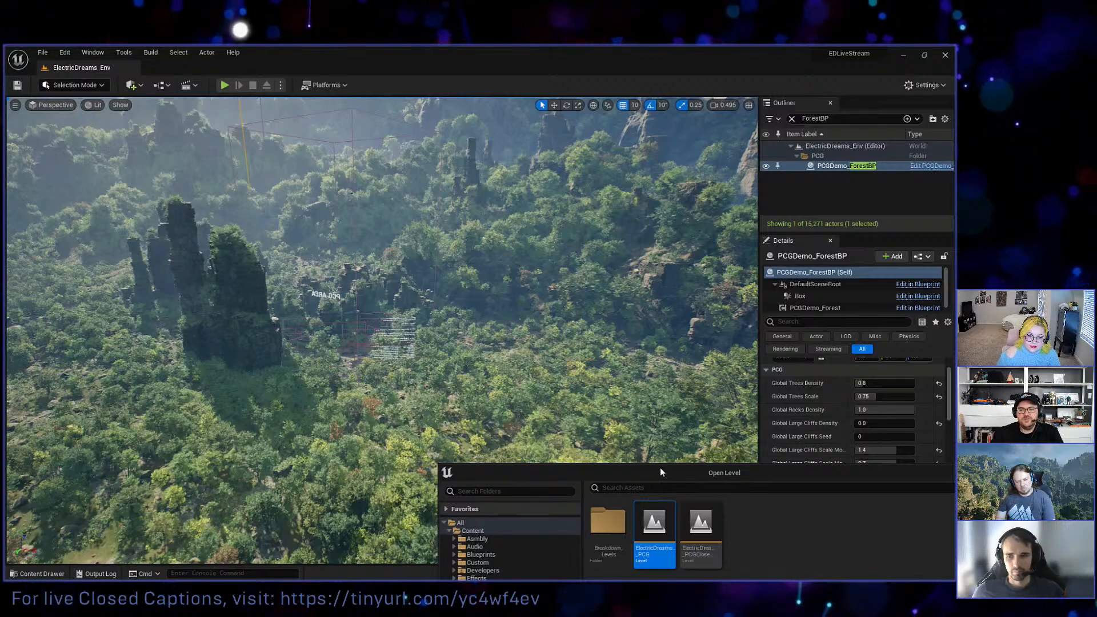
{"action": "left_click_drag", "start_coordinate": [660, 467], "coordinate": [425, 189]}
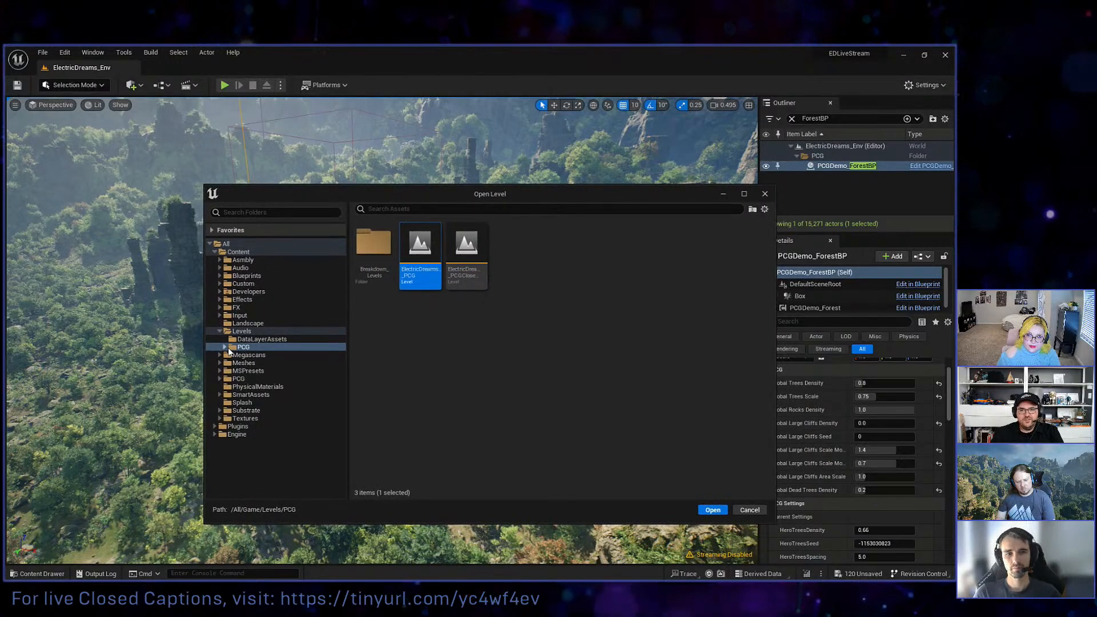
{"action": "left_click", "coordinate": [467, 273]}
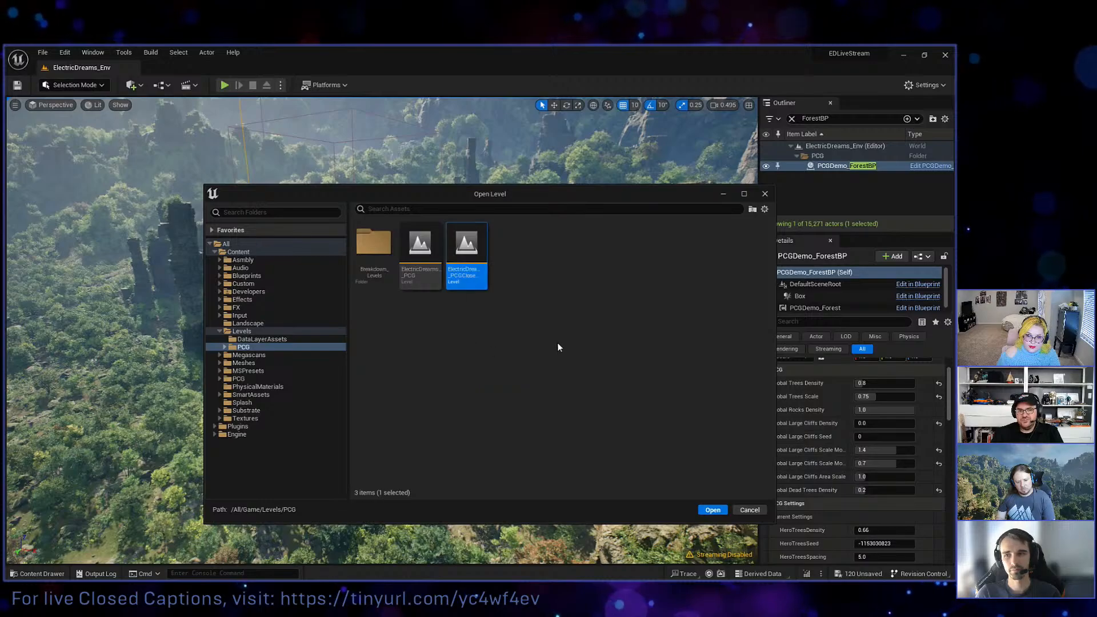
Go through the ditch assembly, forest, large assembly and spline example levels in Breakdown_Levels without opening any of them.
{"action": "left_click", "coordinate": [224, 346]}
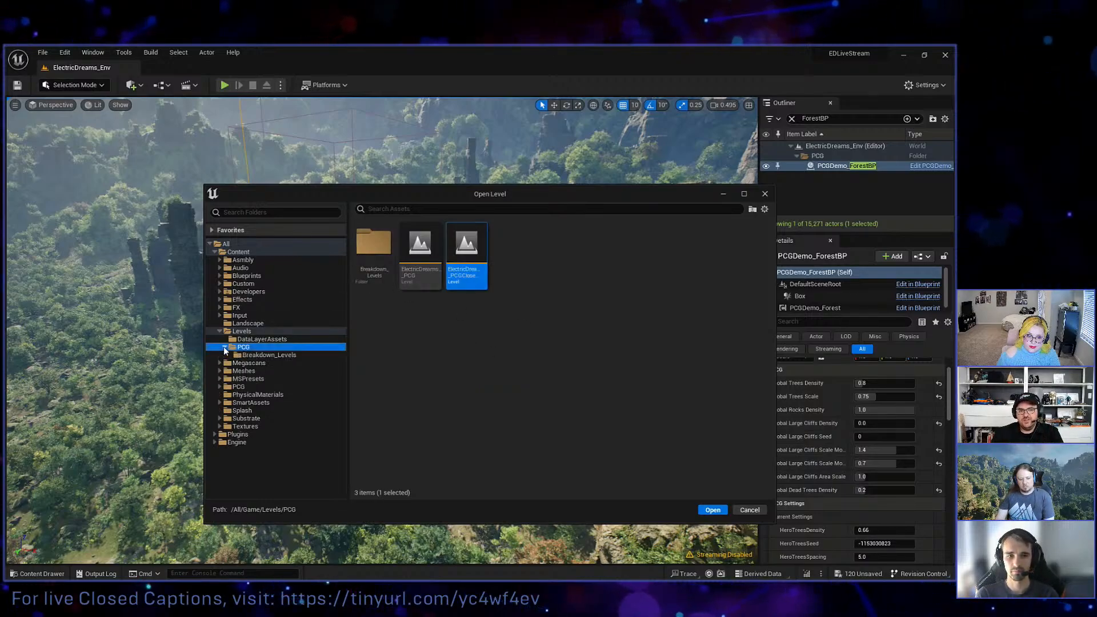
{"action": "left_click", "coordinate": [271, 356]}
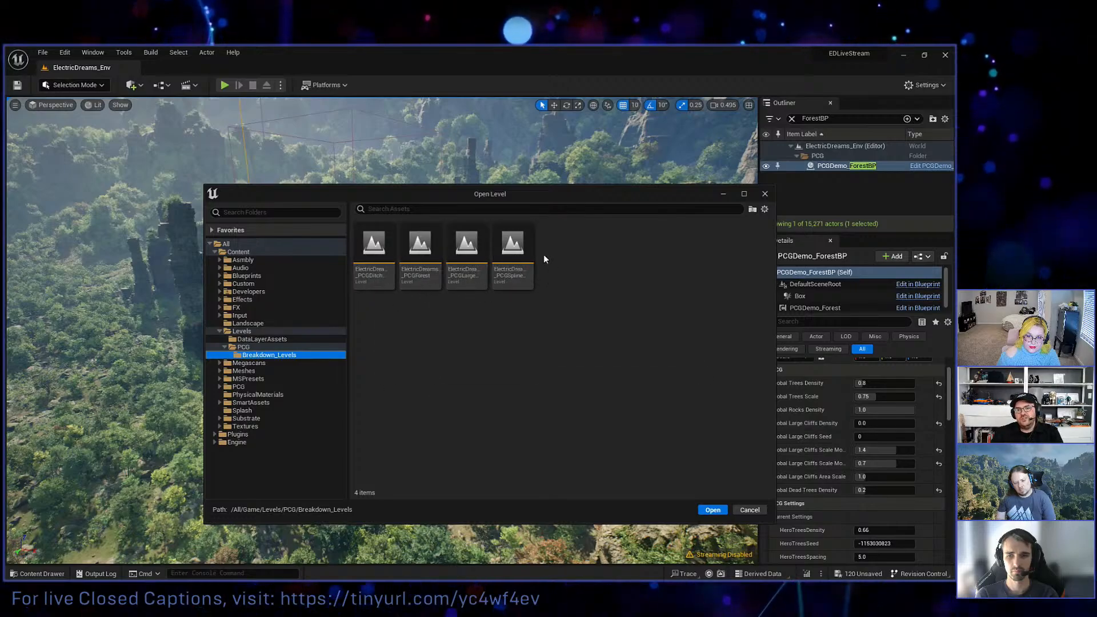
{"action": "left_click", "coordinate": [468, 281]}
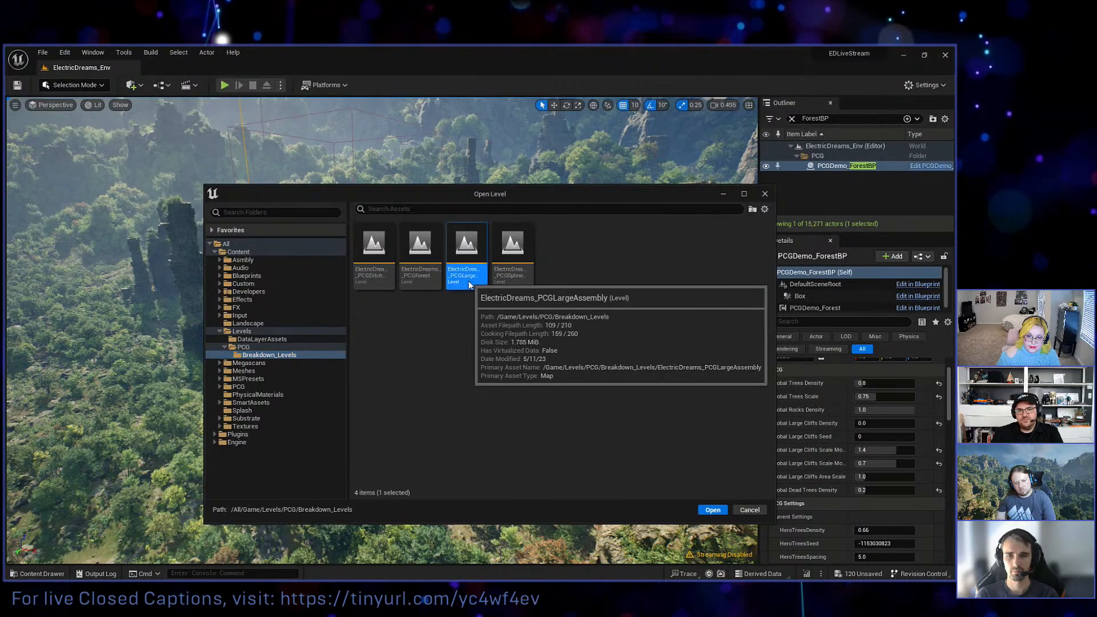
{"action": "left_click", "coordinate": [372, 278]}
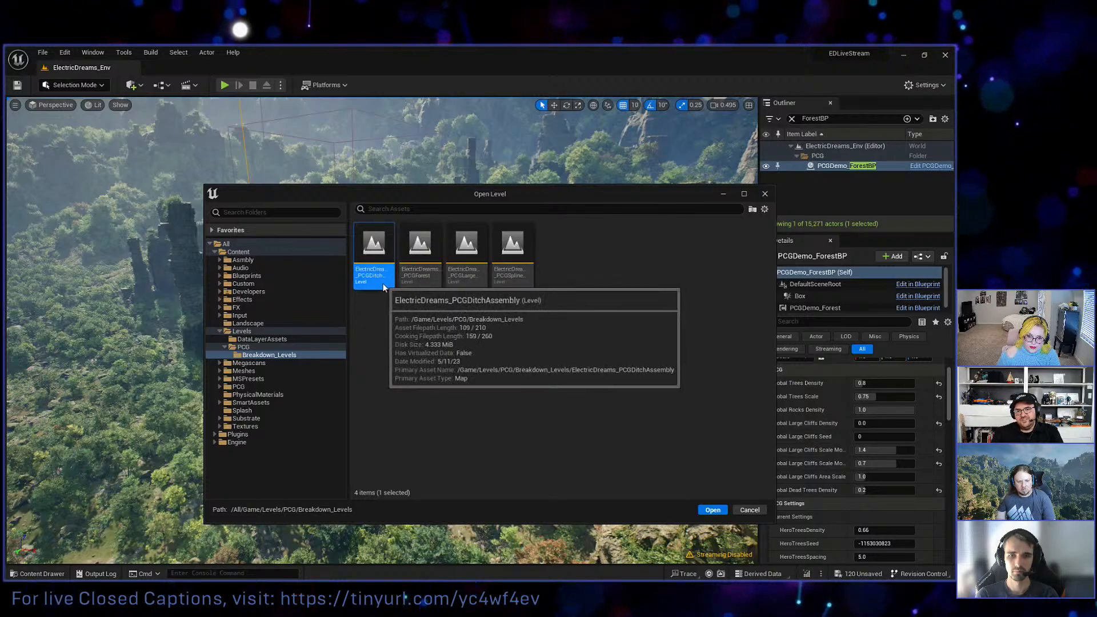
{"action": "left_click", "coordinate": [426, 283]}
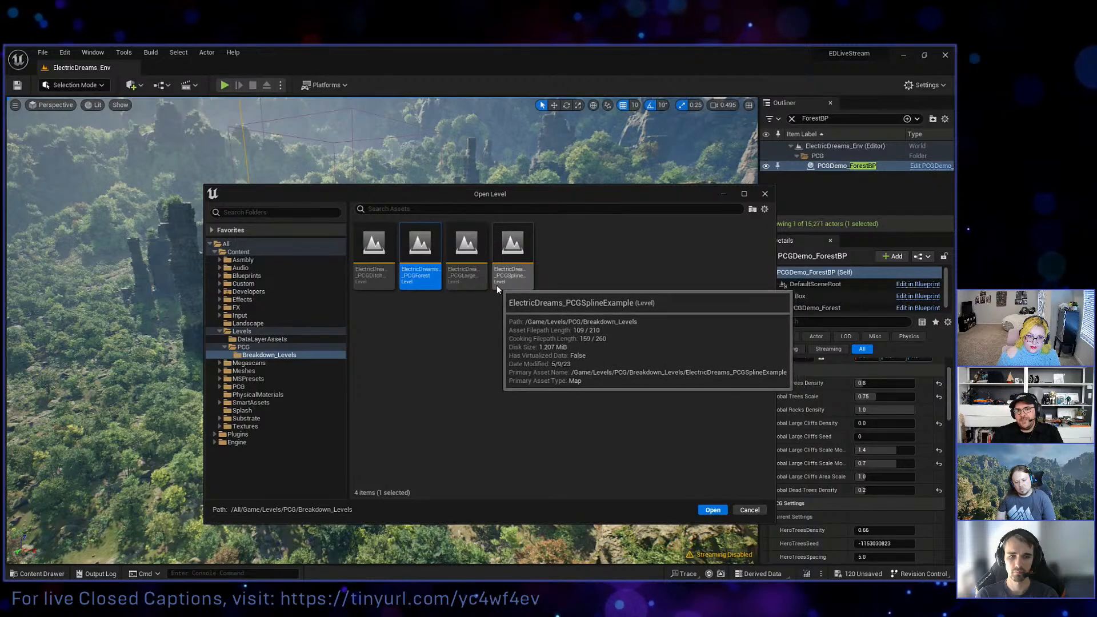
{"action": "left_click", "coordinate": [525, 280]}
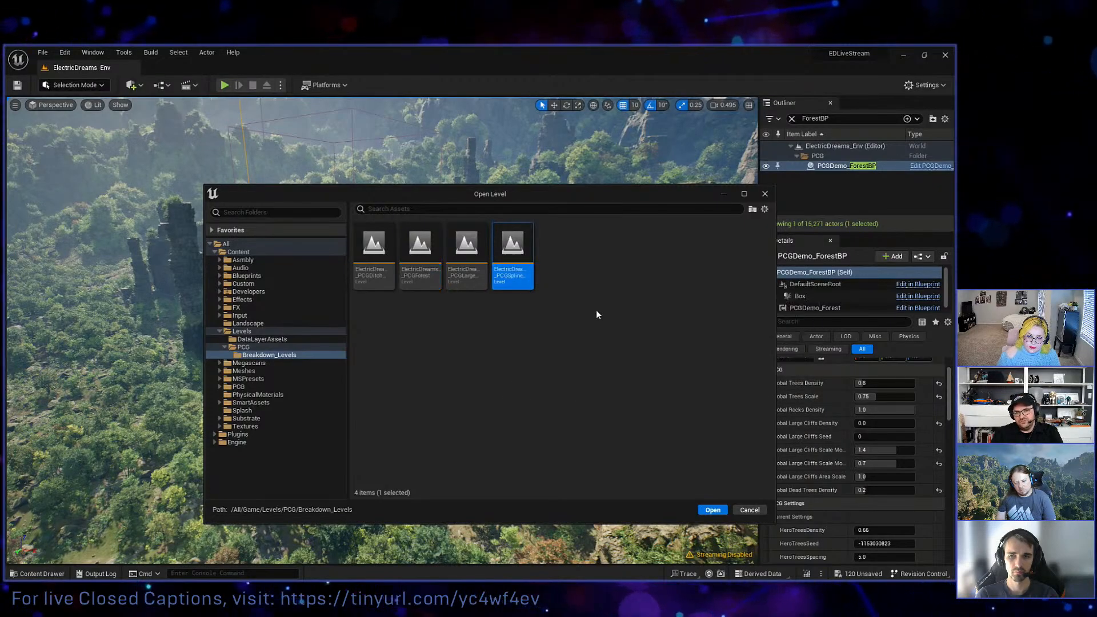
{"action": "left_click", "coordinate": [752, 509]}
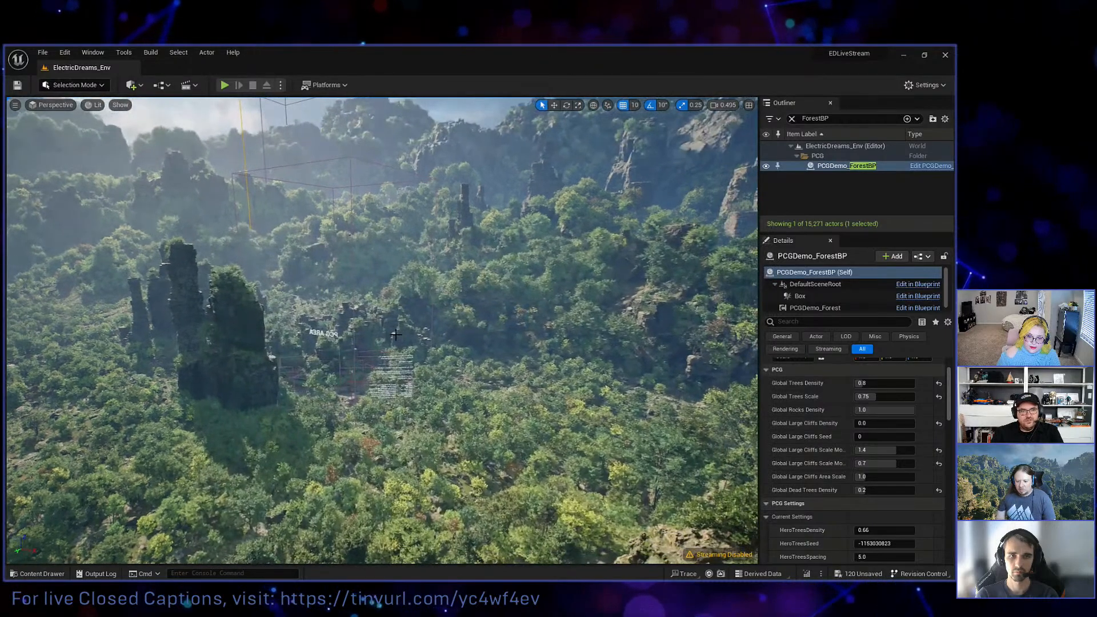
Create a new level from the Open World template without saving the changes to the current one.
{"action": "mouse_move", "coordinate": [415, 357]}
{"action": "right_mouse_down"}
{"action": "mouse_move", "coordinate": [342, 363]}
{"action": "mouse_move", "coordinate": [460, 364]}
{"action": "mouse_move", "coordinate": [374, 363]}
{"action": "mouse_move", "coordinate": [404, 351]}
{"action": "right_mouse_up"}
{"action": "key", "text": "w"}
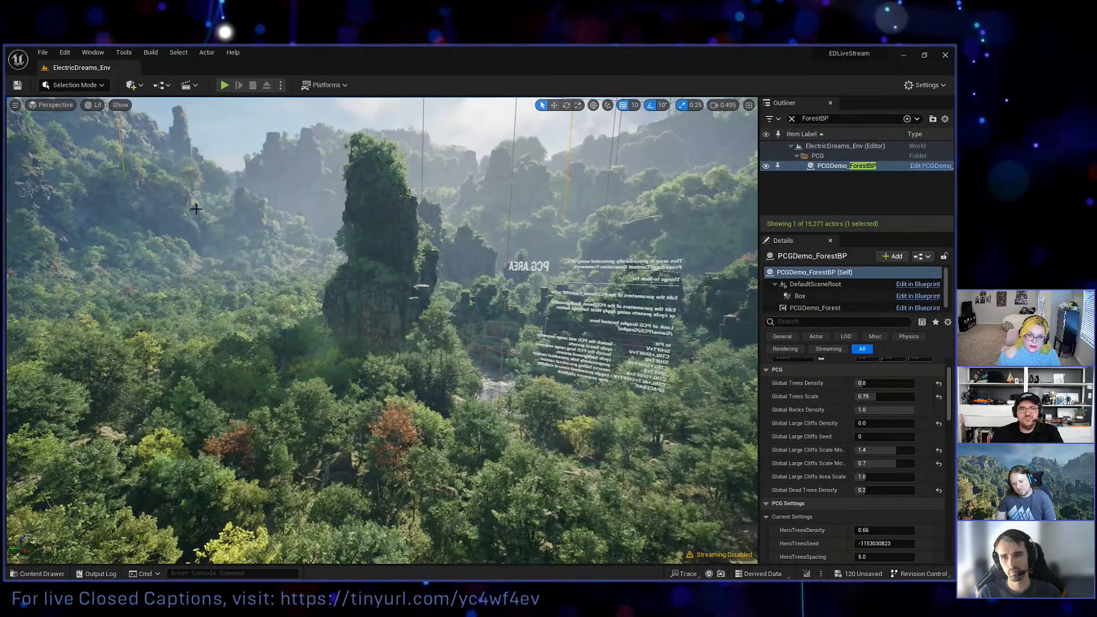
{"action": "left_click", "coordinate": [42, 54]}
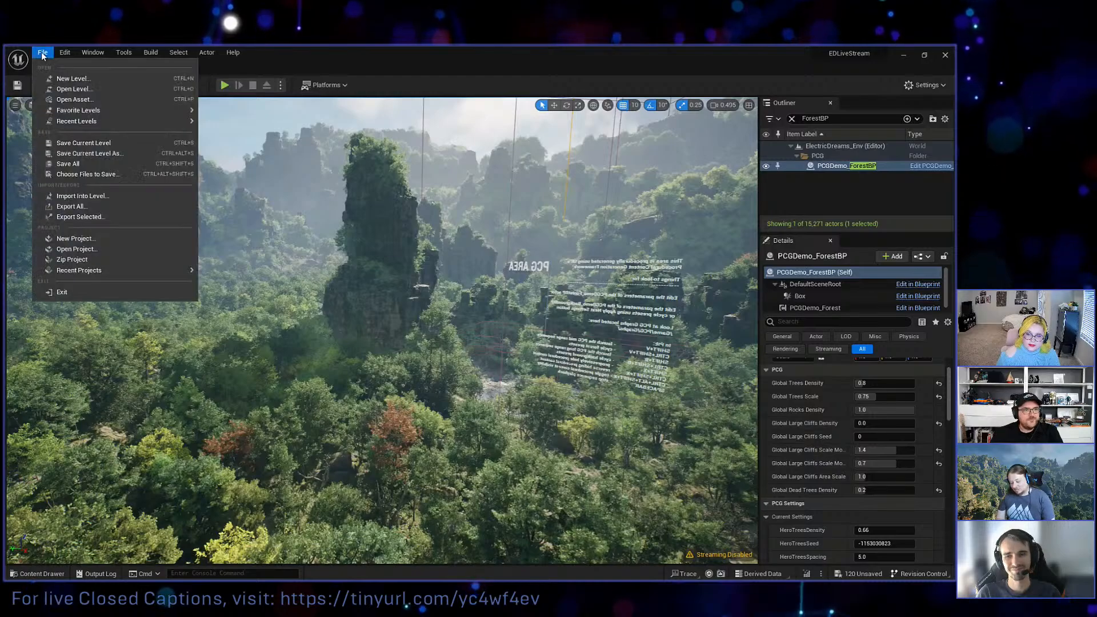
{"action": "left_click", "coordinate": [71, 80]}
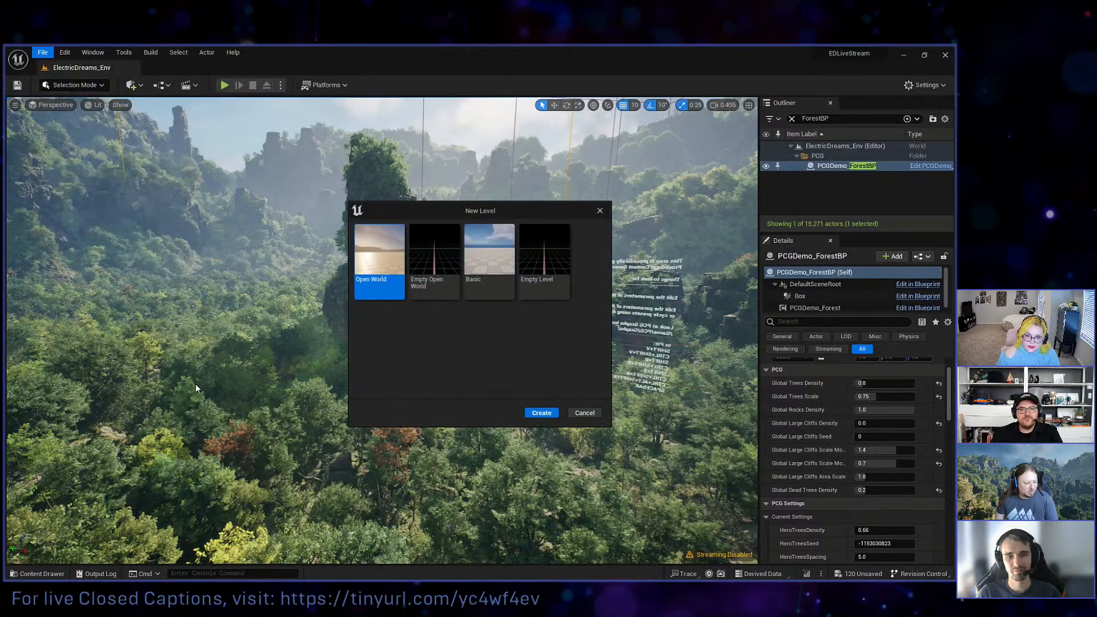
{"action": "left_click", "coordinate": [541, 413]}
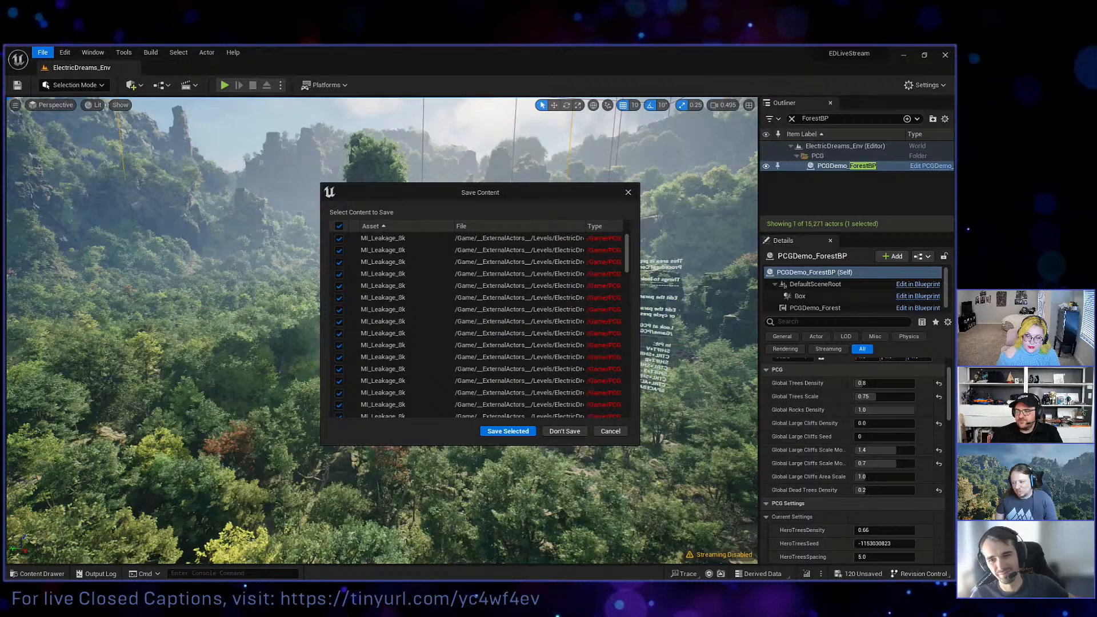
{"action": "left_click", "coordinate": [561, 431]}
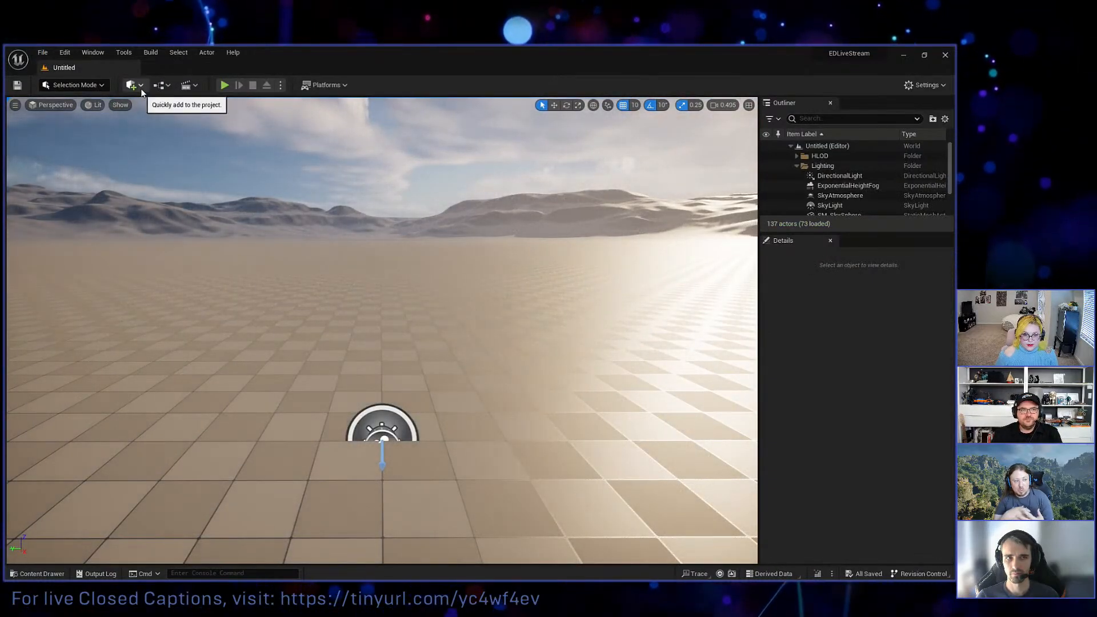
Search the plugins for "procedural" and check the Procedural Content Generation Framework and its Geometry Script Interop plugin.
{"action": "left_click", "coordinate": [104, 52]}
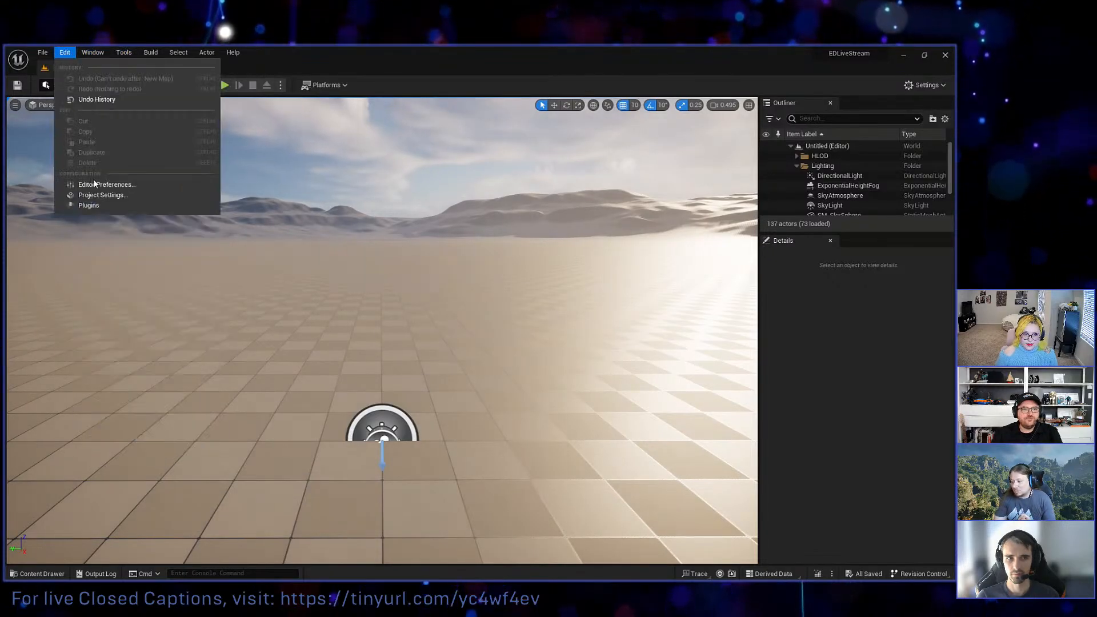
{"action": "left_click", "coordinate": [106, 208]}
{"action": "left_click_drag", "start_coordinate": [300, 413], "coordinate": [276, 249]}
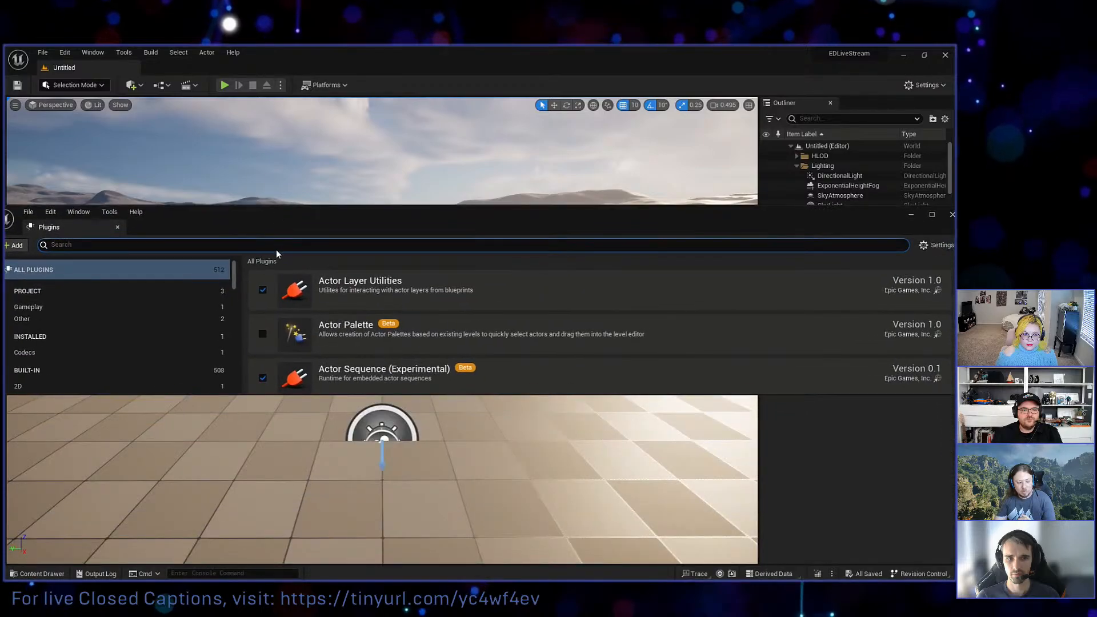
{"action": "type", "text": "procedural"}
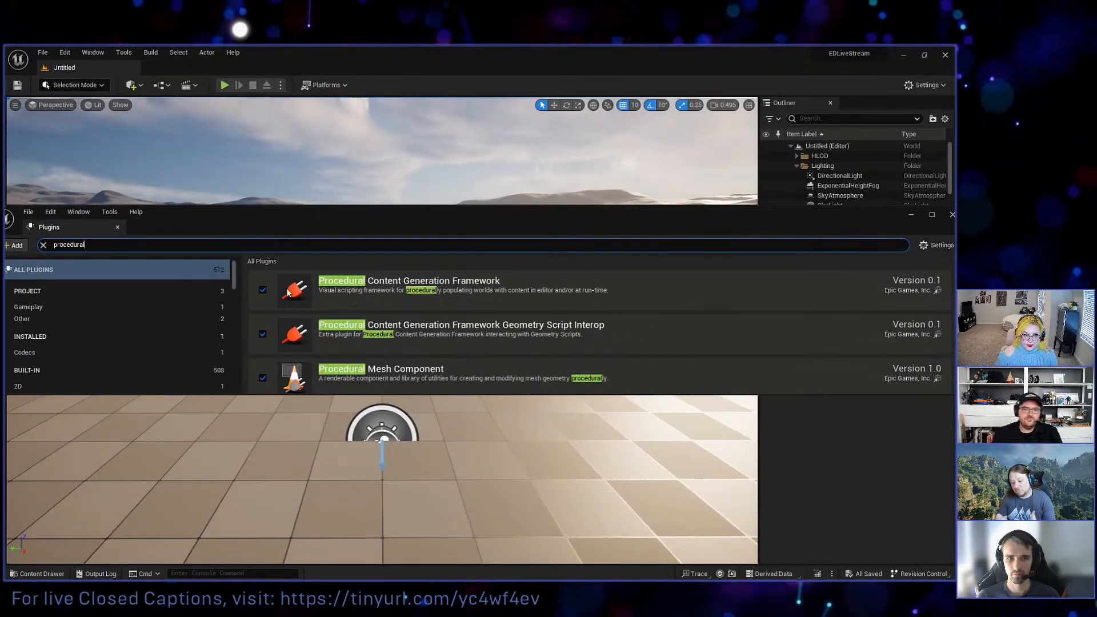
{"action": "left_click", "coordinate": [490, 288]}
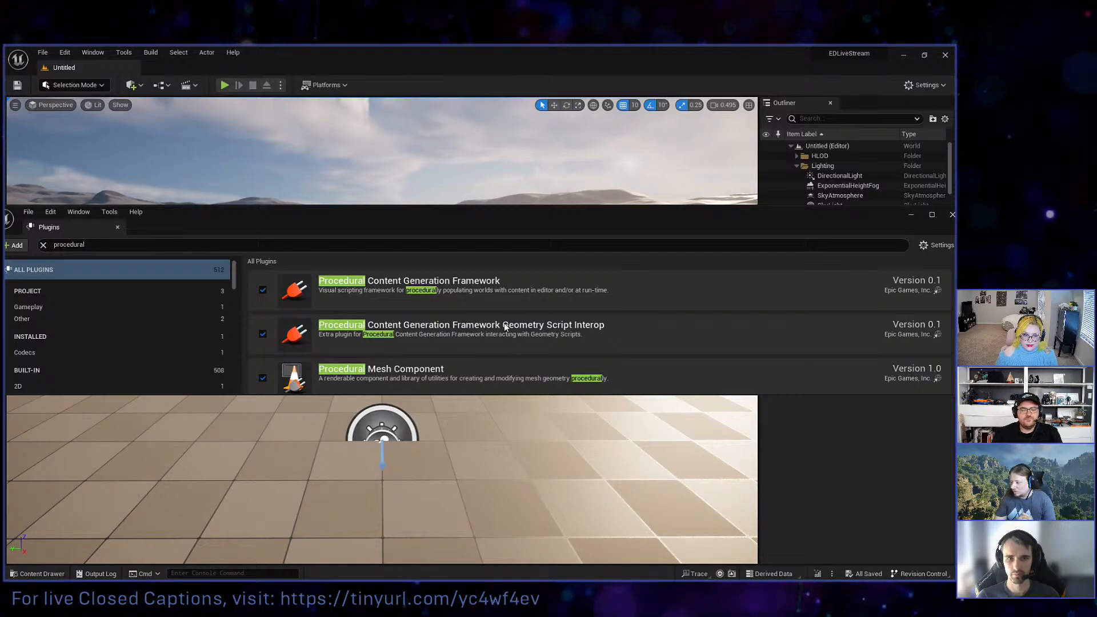
{"action": "left_click_drag", "start_coordinate": [455, 225], "coordinate": [474, 378]}
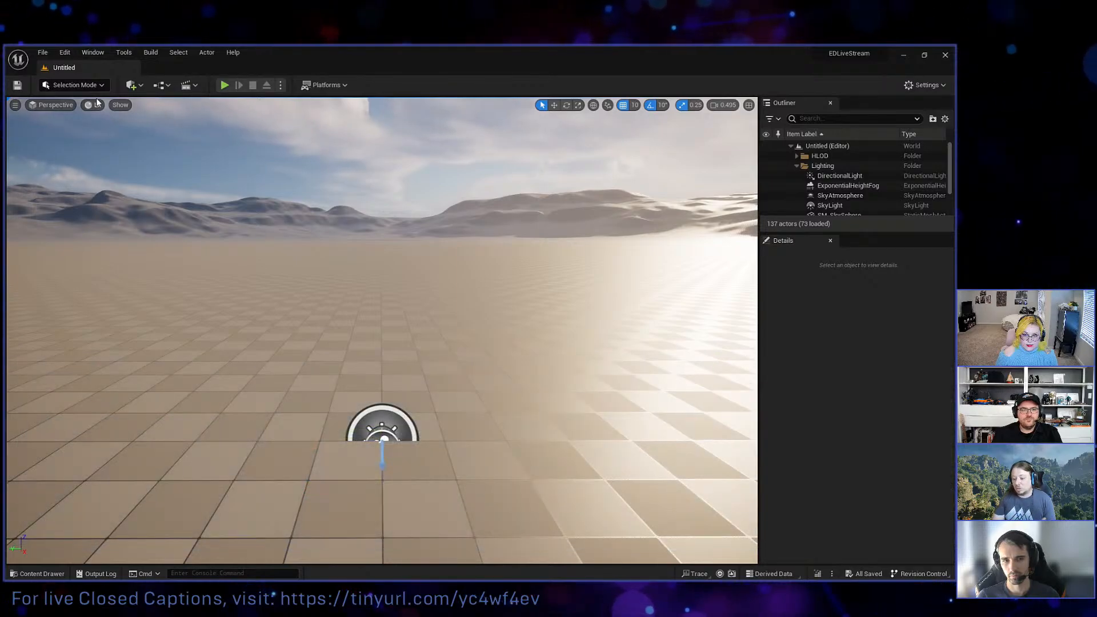
Add a PCGVolume to the new level.
{"action": "left_click", "coordinate": [93, 53]}
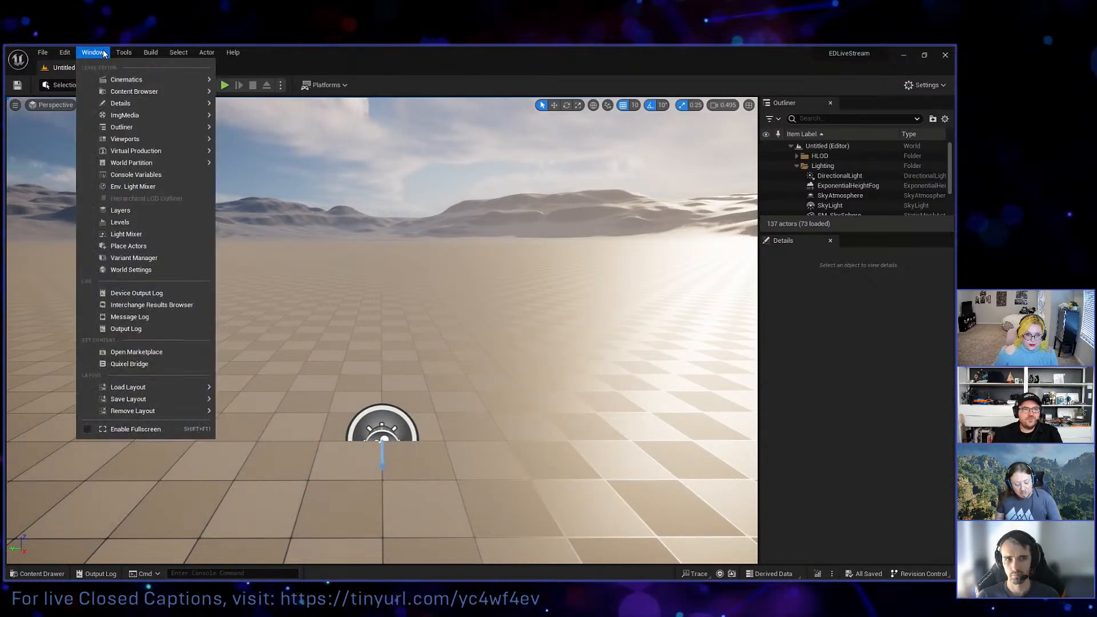
{"action": "left_click", "coordinate": [133, 85]}
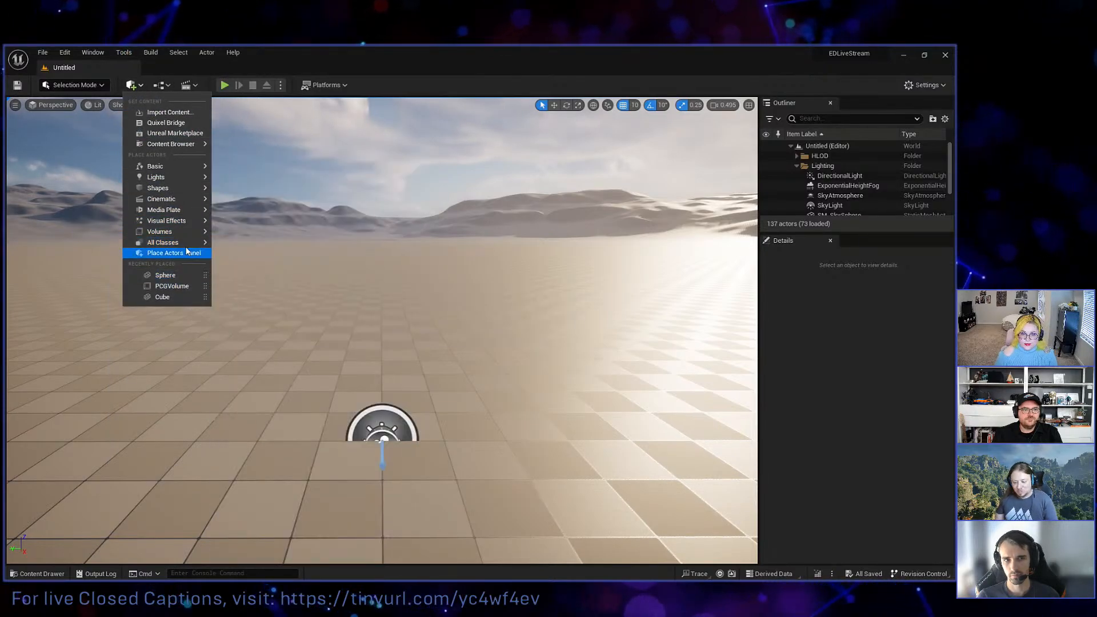
{"action": "mouse_move", "coordinate": [171, 232]}
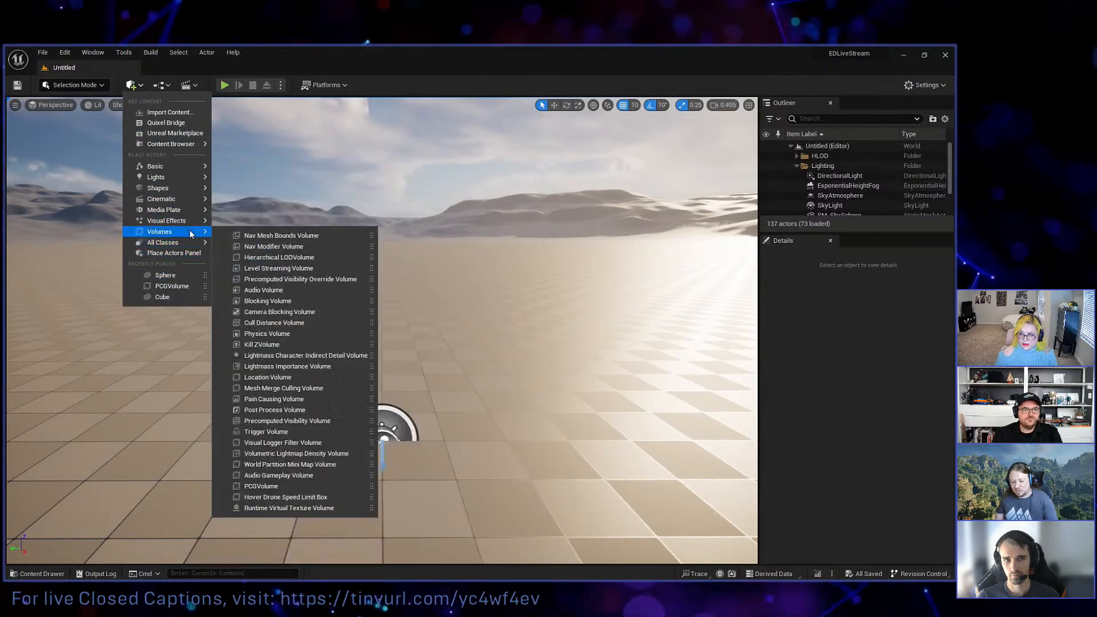
{"action": "left_click", "coordinate": [263, 485]}
Scale the PCGVolume up into a large box covering a wide stretch of the checkered landscape.
{"action": "right_click_drag", "start_coordinate": [432, 239], "coordinate": [466, 267]}
{"action": "key", "text": "r"}
{"action": "left_click_drag", "start_coordinate": [364, 275], "coordinate": [478, 189]}
{"action": "left_click_drag", "start_coordinate": [371, 239], "coordinate": [371, 206]}
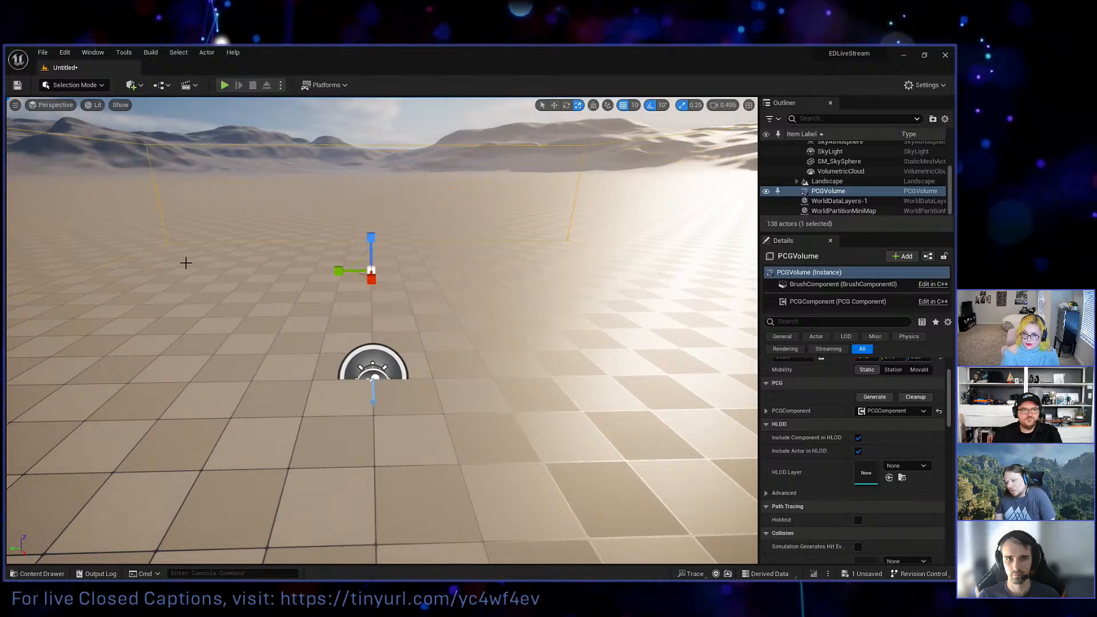
{"action": "key", "text": "s"}
{"action": "right_click_drag", "start_coordinate": [186, 262], "coordinate": [184, 308]}
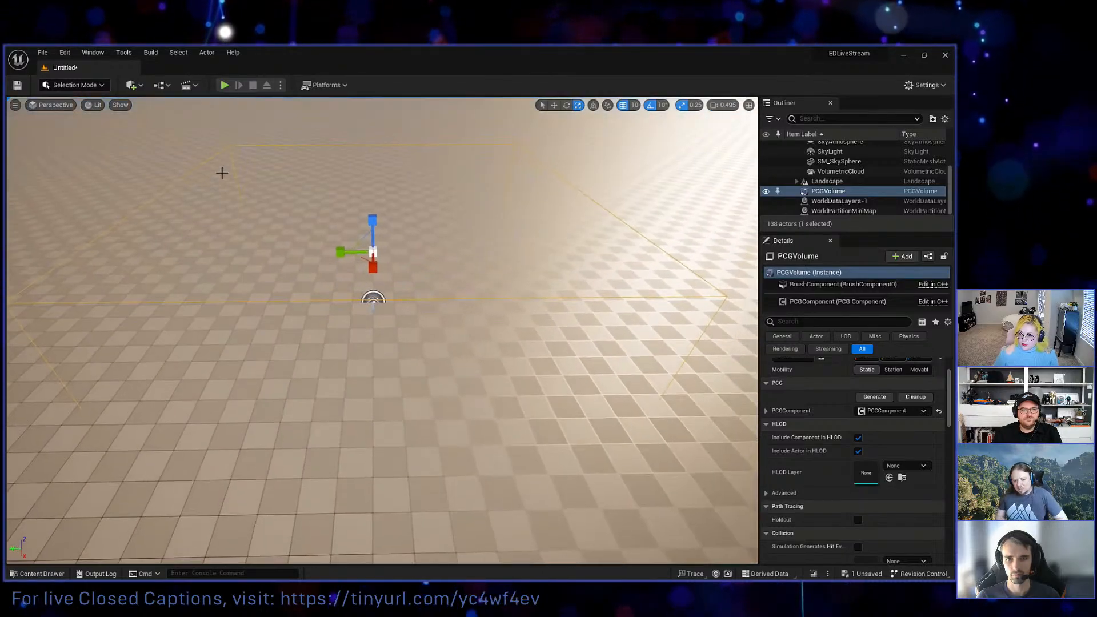
{"action": "left_click_drag", "start_coordinate": [363, 258], "coordinate": [328, 163]}
{"action": "key", "text": "s"}
{"action": "right_click_drag", "start_coordinate": [328, 163], "coordinate": [305, 135]}
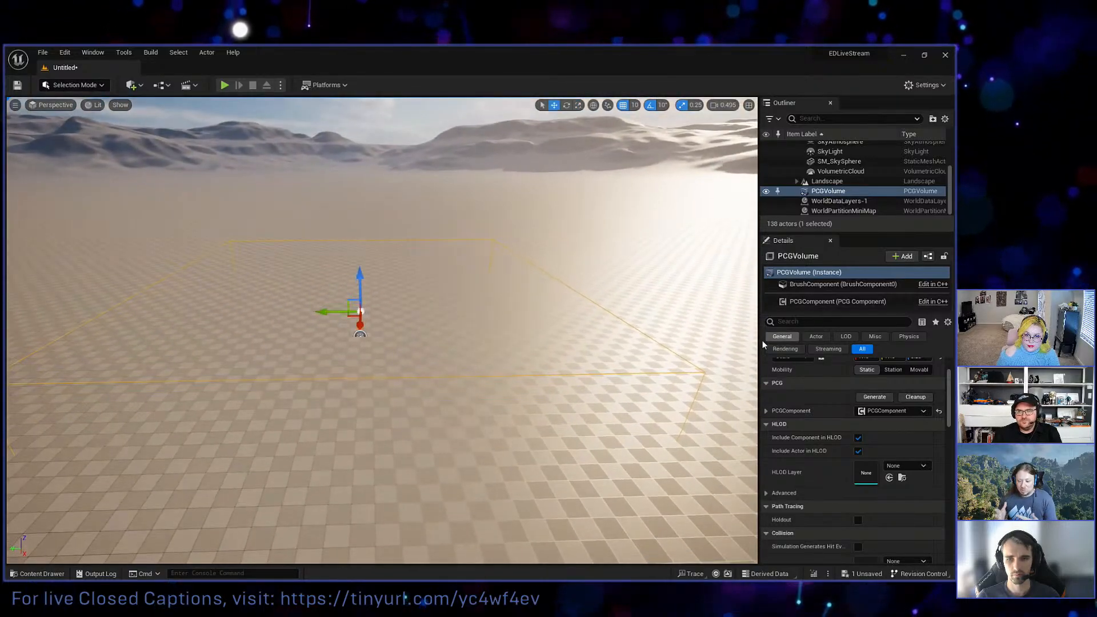
Create a PCG graph named ExampleGraph in the personal developer folder and assign it to the PCGVolume's PCG component.
{"action": "left_click", "coordinate": [825, 302]}
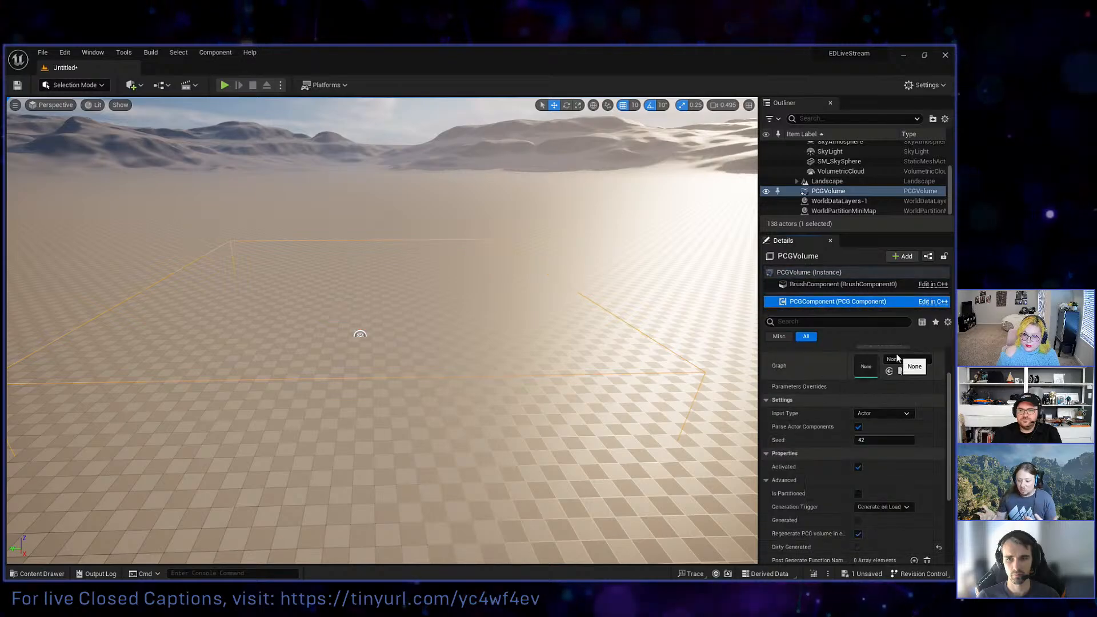
{"action": "scroll", "coordinate": [882, 377], "scroll_direction": "up", "scroll_amount": 2}
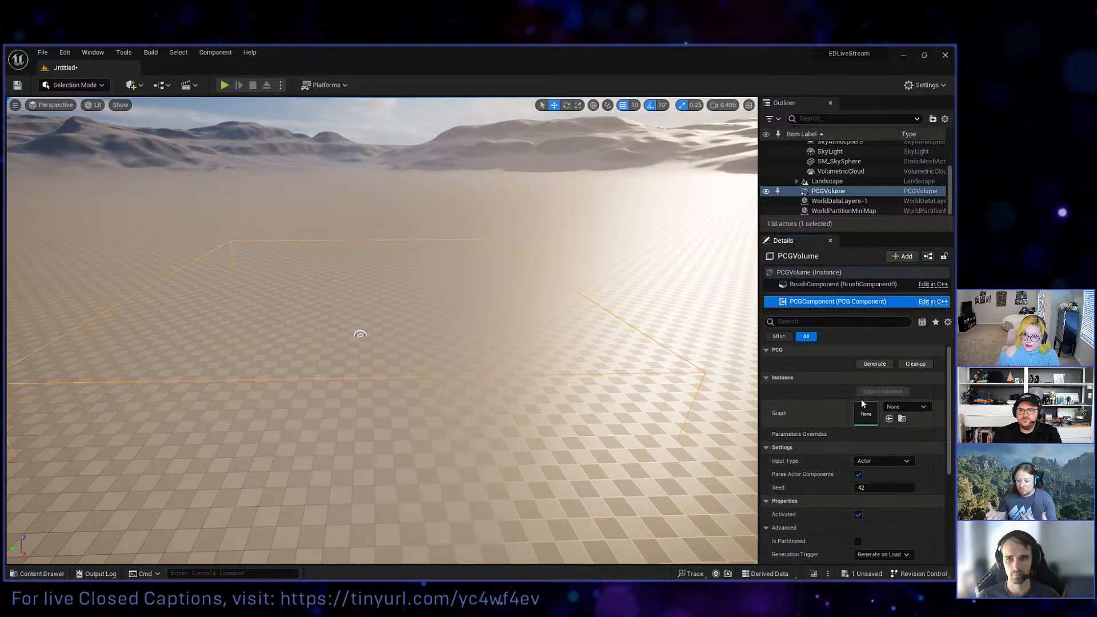
{"action": "left_click", "coordinate": [904, 407]}
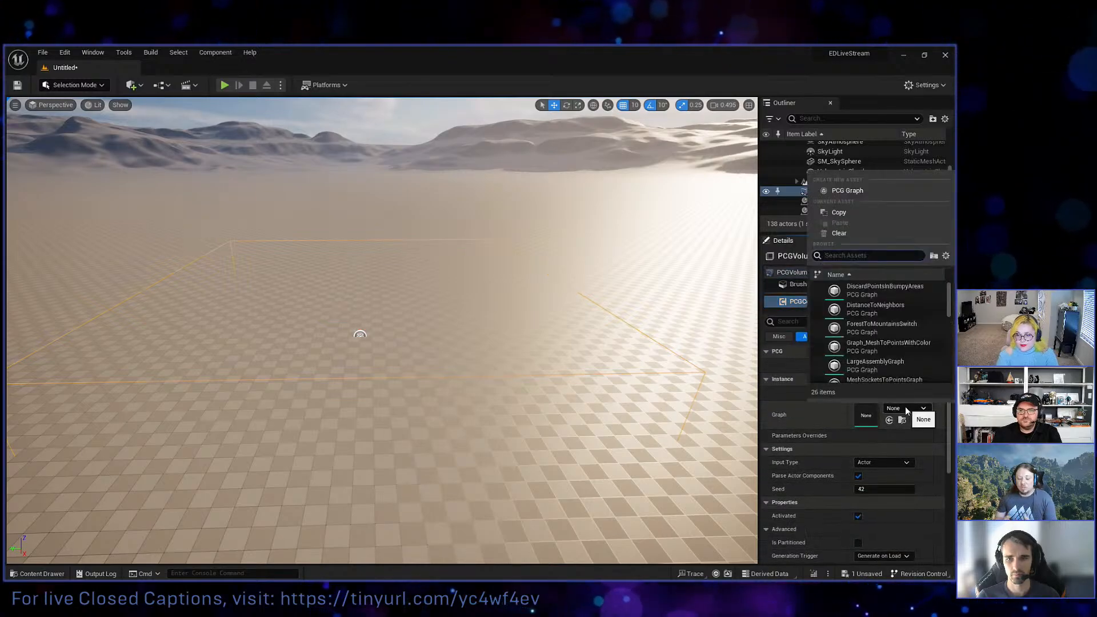
{"action": "left_click", "coordinate": [880, 190]}
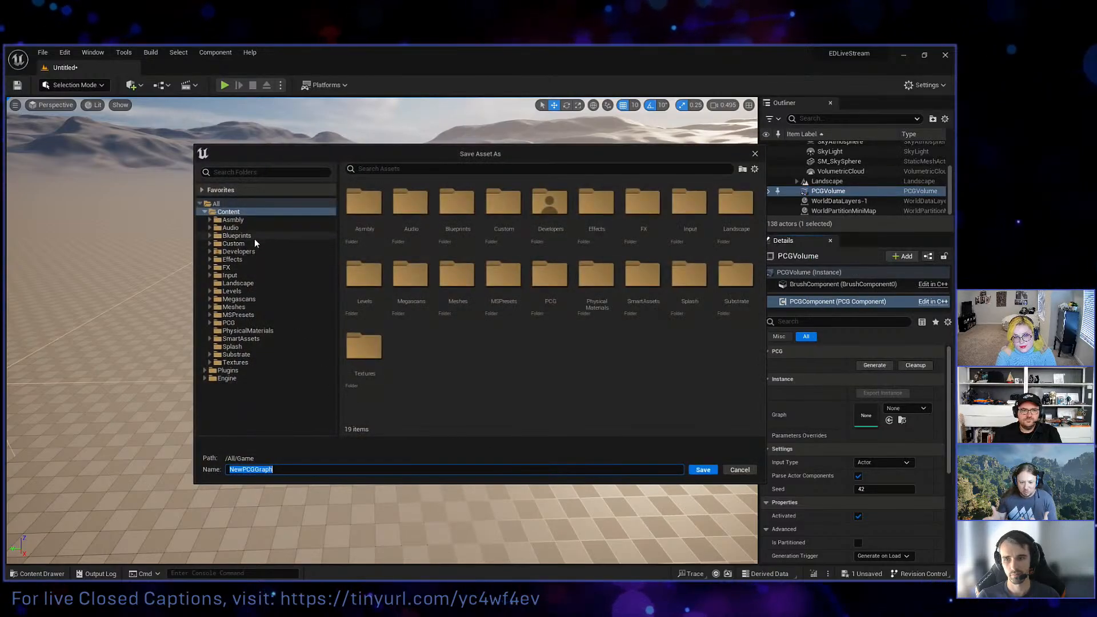
{"action": "double_click", "coordinate": [239, 251]}
{"action": "left_click", "coordinate": [256, 260]}
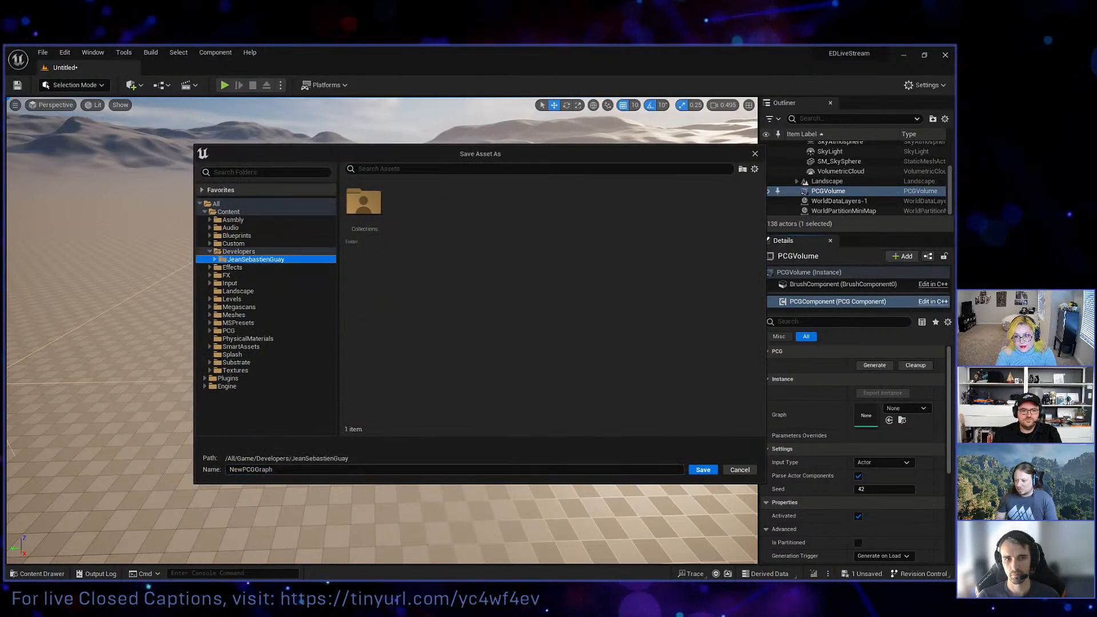
{"action": "left_click", "coordinate": [262, 469]}
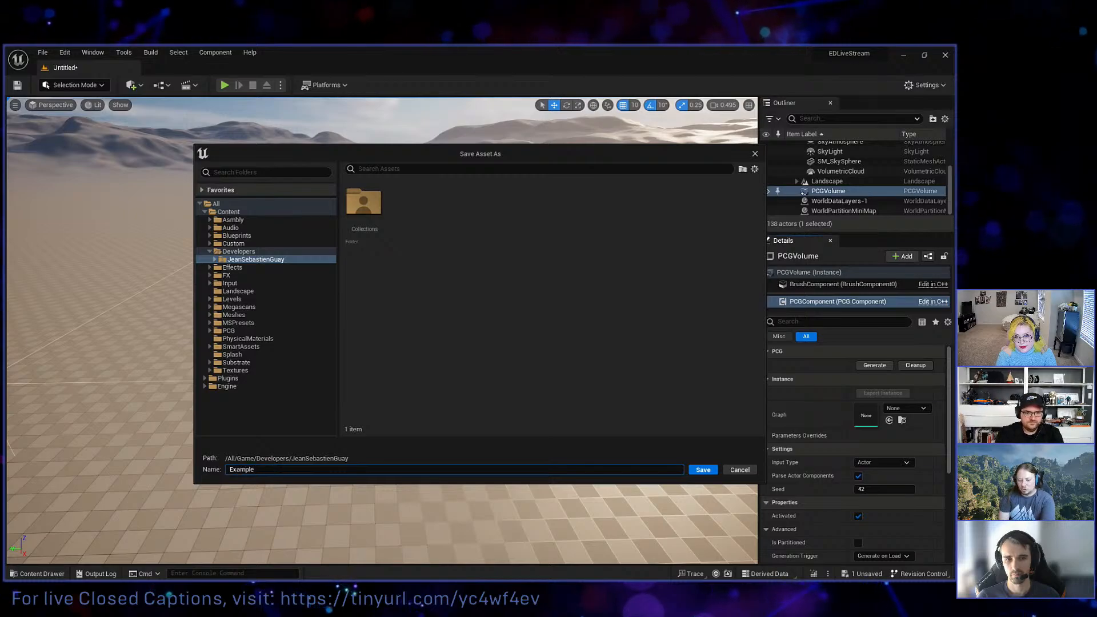
{"action": "type", "text": "ExampleGraph"}
{"action": "key", "text": "Return"}
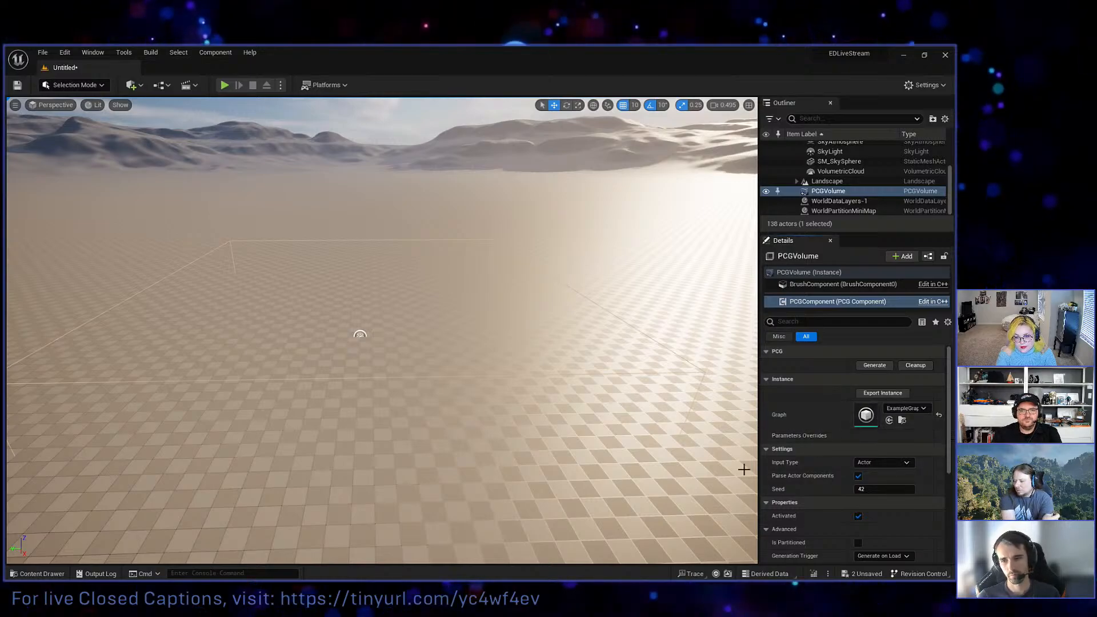
Open ExampleGraph in the graph editor and spread its Input and Output nodes far apart.
{"action": "double_click", "coordinate": [866, 414]}
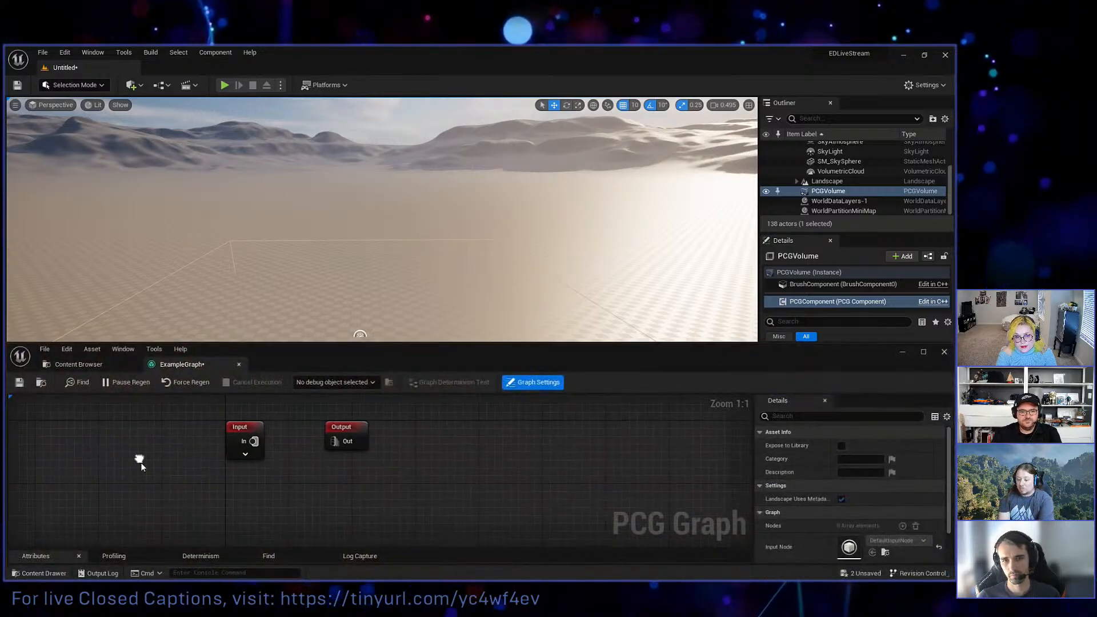
{"action": "scroll", "coordinate": [303, 469], "scroll_direction": "down", "scroll_amount": 3}
{"action": "scroll", "coordinate": [303, 475], "scroll_direction": "down", "scroll_amount": 3}
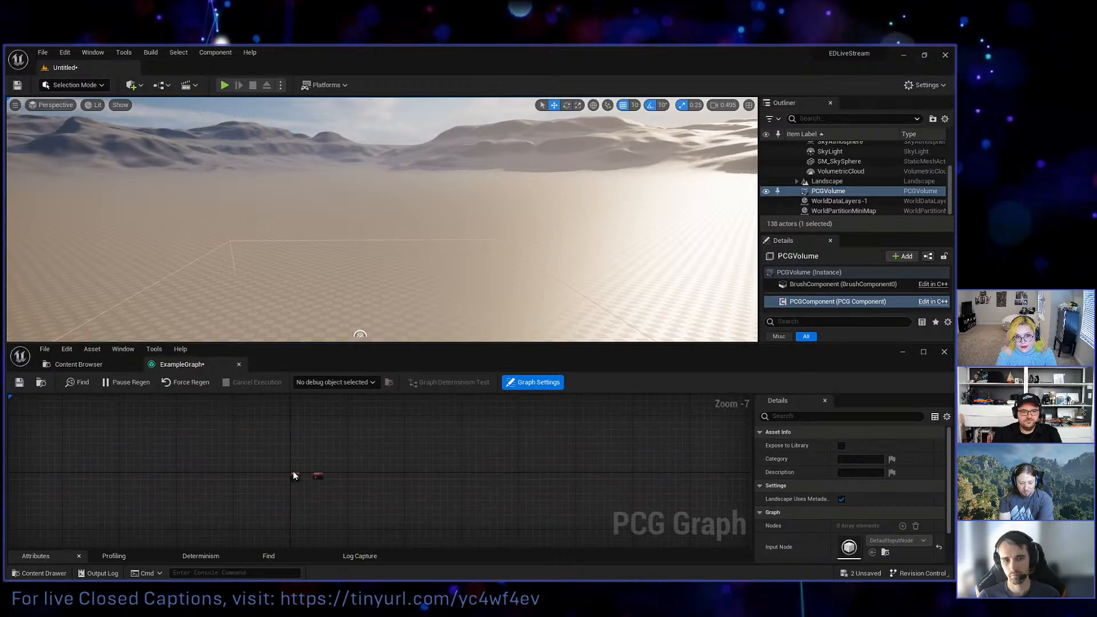
{"action": "scroll", "coordinate": [294, 482], "scroll_direction": "up", "scroll_amount": 5}
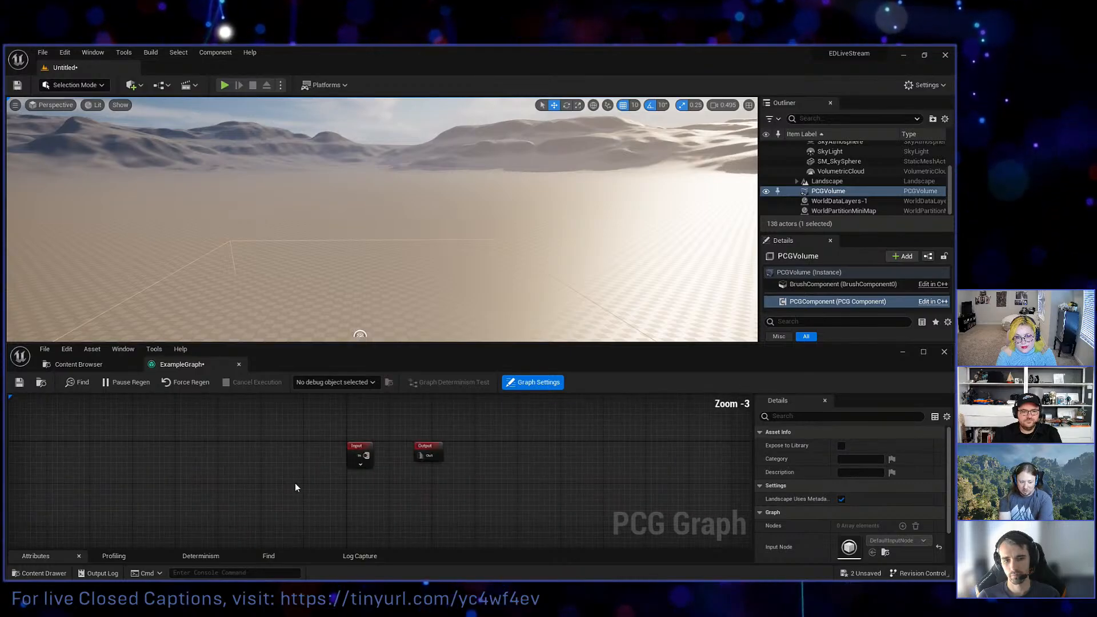
{"action": "left_click_drag", "start_coordinate": [361, 446], "coordinate": [123, 434]}
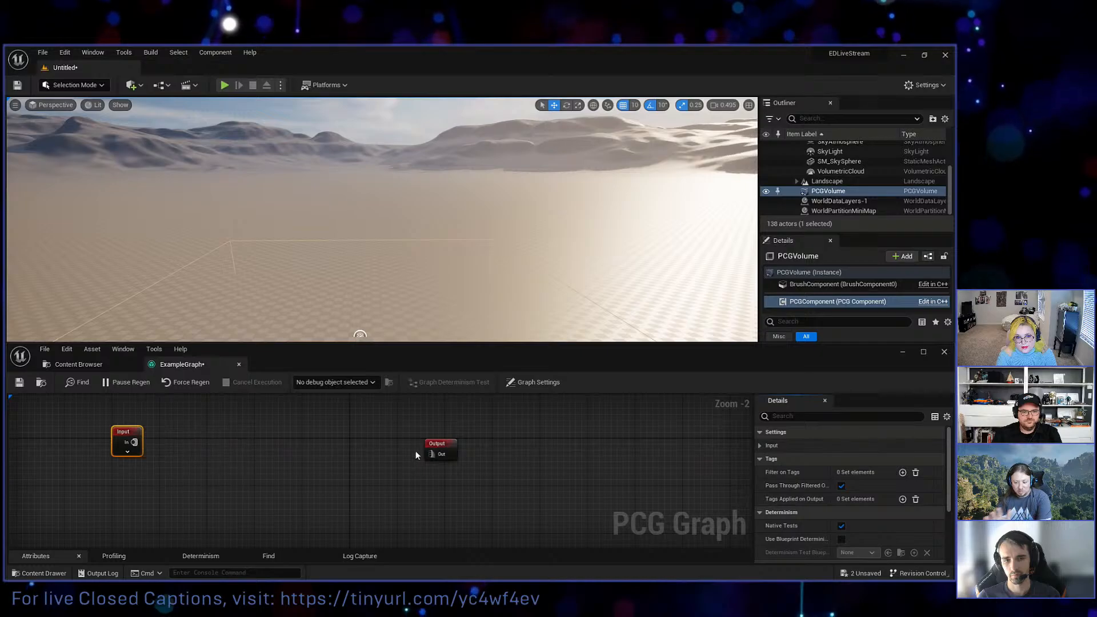
{"action": "left_click_drag", "start_coordinate": [430, 445], "coordinate": [696, 446]}
{"action": "right_click_drag", "start_coordinate": [347, 489], "coordinate": [391, 497]}
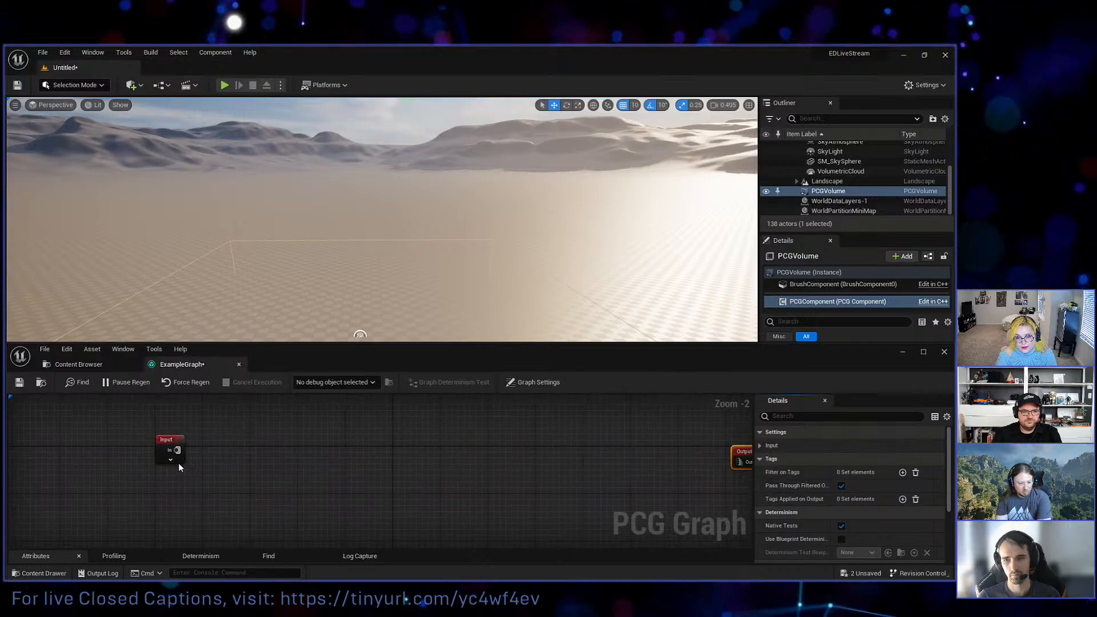
Expand the Input node's pins and add a Surface Sampler fed by its Landscape output.
{"action": "left_click", "coordinate": [174, 460]}
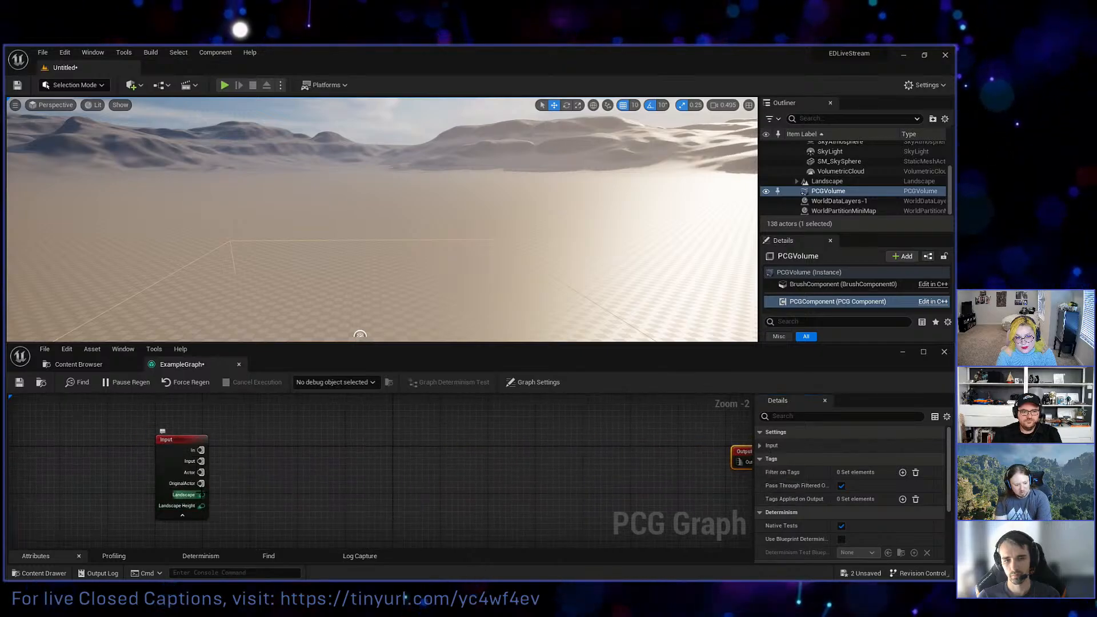
{"action": "left_click_drag", "start_coordinate": [201, 494], "coordinate": [284, 458]}
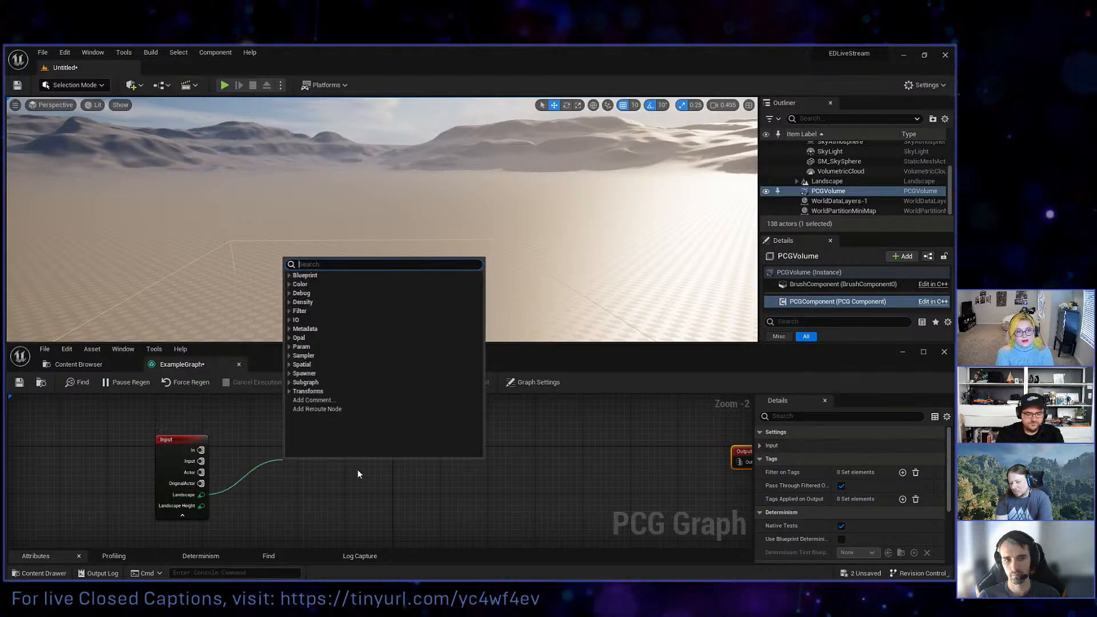
{"action": "type", "text": "surface"}
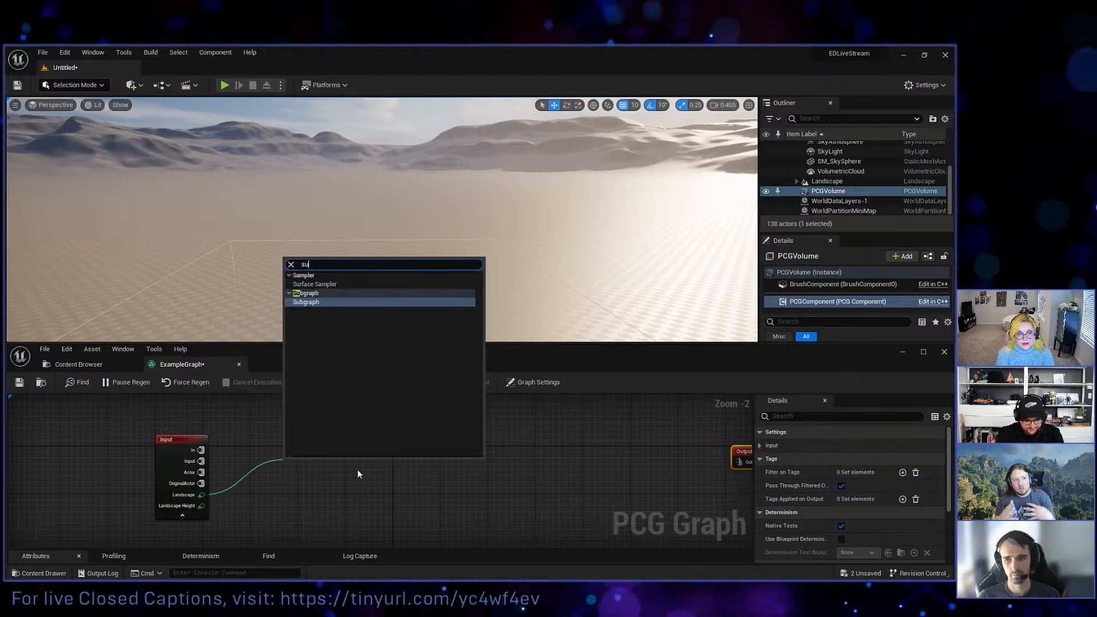
{"action": "key", "text": "Return"}
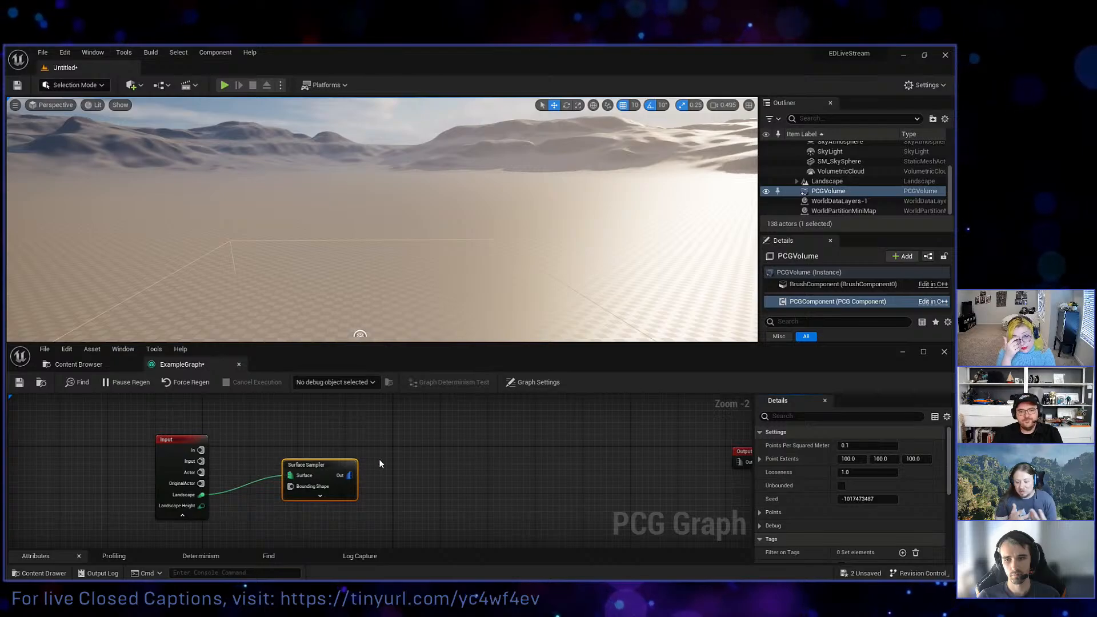
{"action": "right_click_drag", "start_coordinate": [397, 463], "coordinate": [374, 468]}
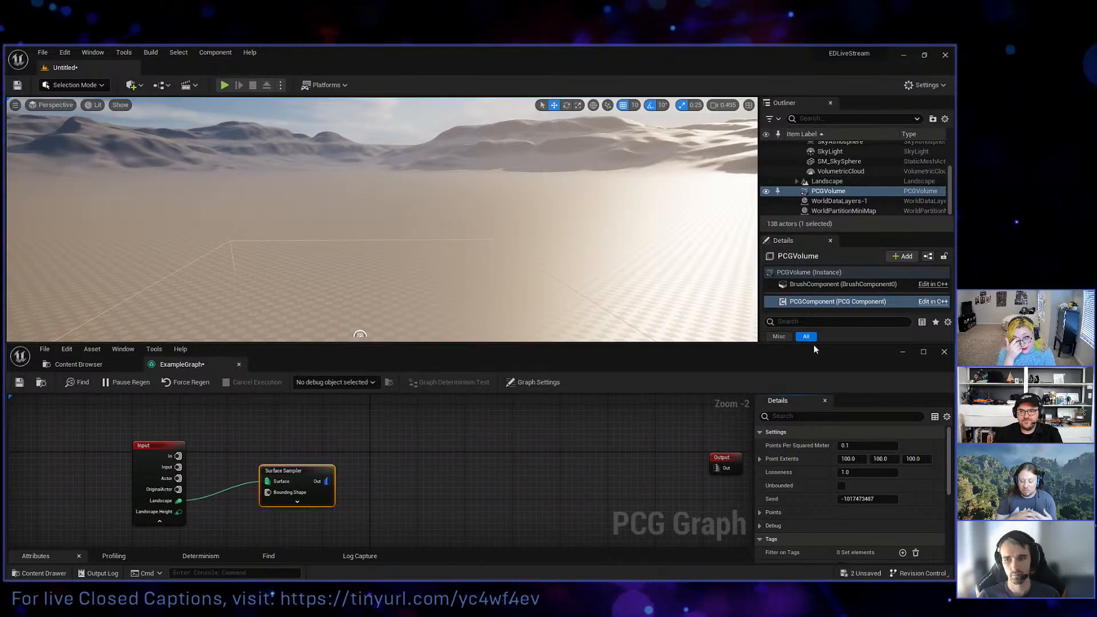
Generate the PCG component and turn on debug display for the Surface Sampler to preview its points in the level.
{"action": "left_click_drag", "start_coordinate": [813, 344], "coordinate": [805, 404]}
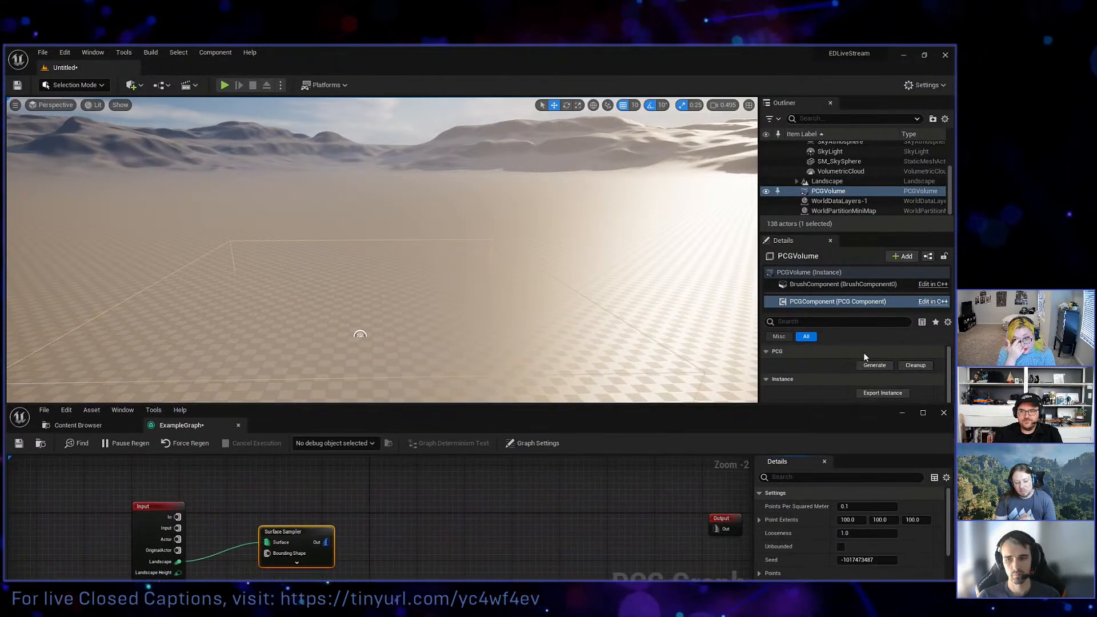
{"action": "left_click", "coordinate": [870, 365]}
{"action": "left_click_drag", "start_coordinate": [628, 405], "coordinate": [635, 351]}
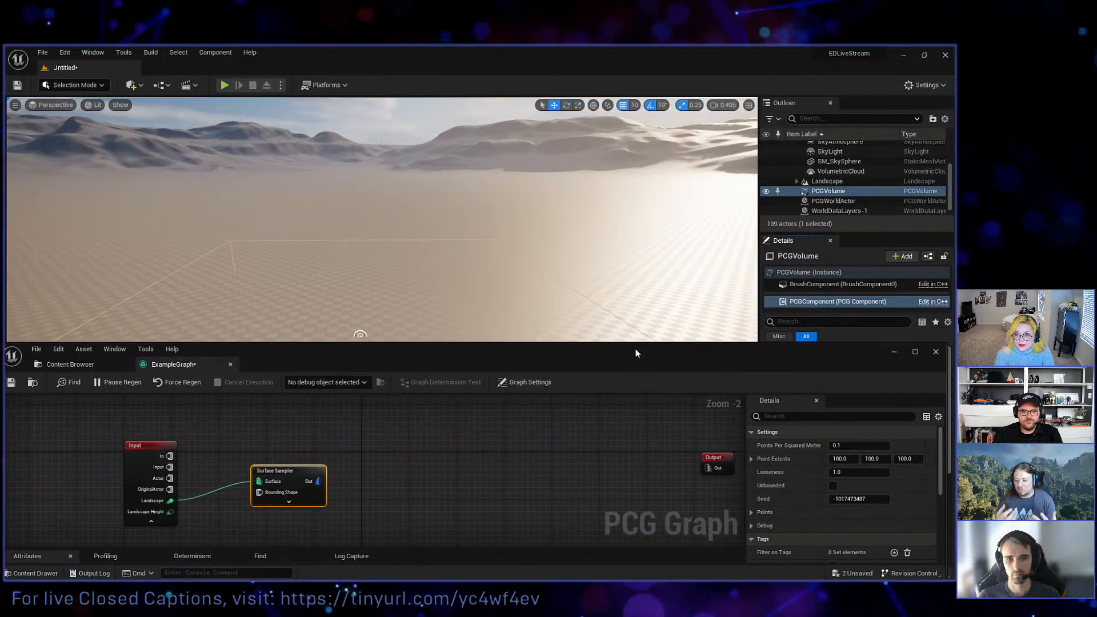
{"action": "key", "text": "d"}
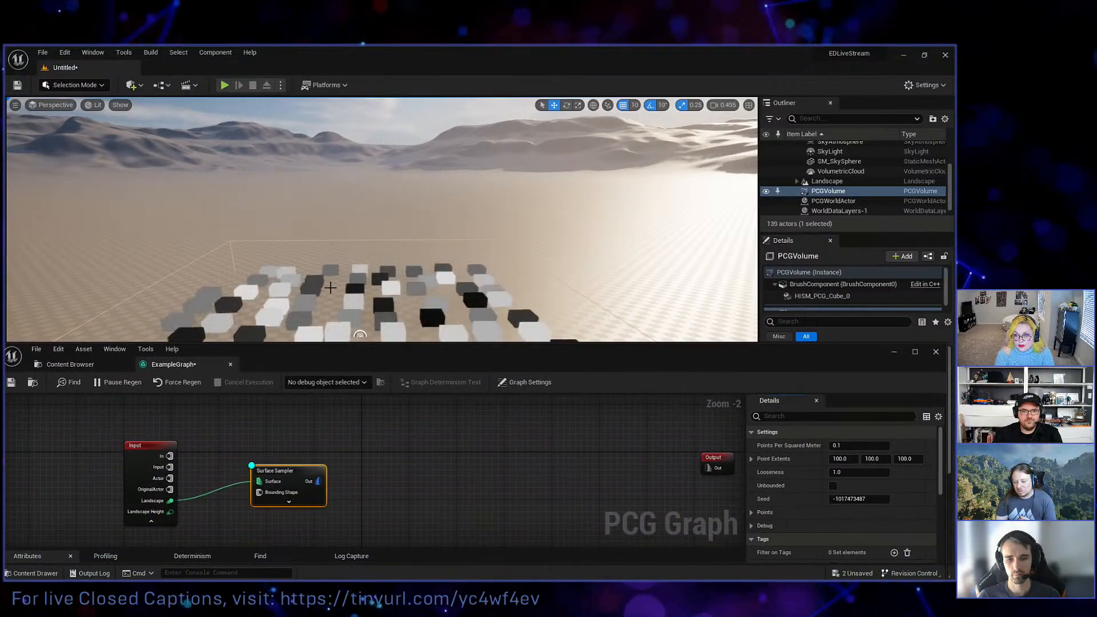
{"action": "mouse_move", "coordinate": [440, 269]}
{"action": "right_mouse_down"}
{"action": "mouse_move", "coordinate": [468, 289]}
{"action": "mouse_move", "coordinate": [423, 300]}
{"action": "mouse_move", "coordinate": [442, 309]}
{"action": "mouse_move", "coordinate": [432, 262]}
{"action": "right_mouse_up"}
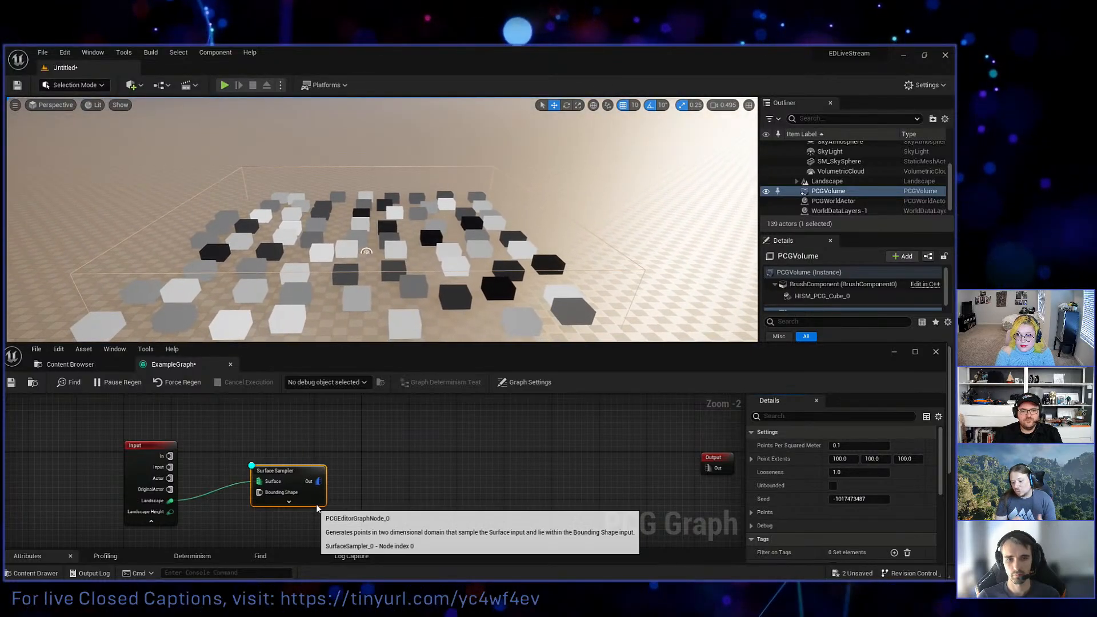
Add a Transform Points node connected to the Surface Sampler's output.
{"action": "left_click_drag", "start_coordinate": [318, 481], "coordinate": [412, 480]}
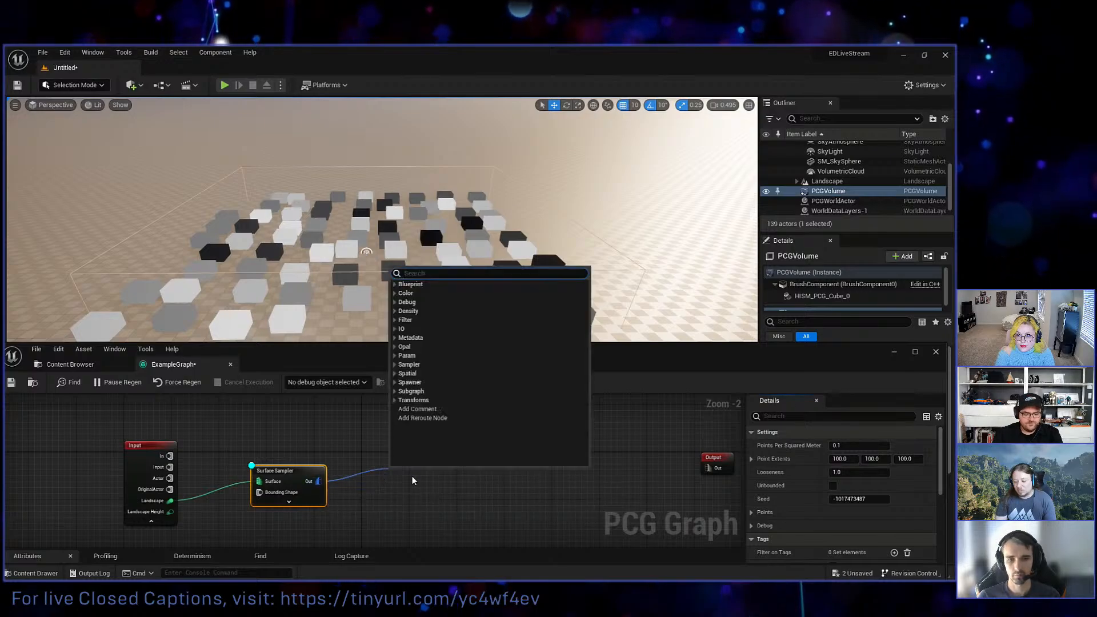
{"action": "type", "text": "transform"}
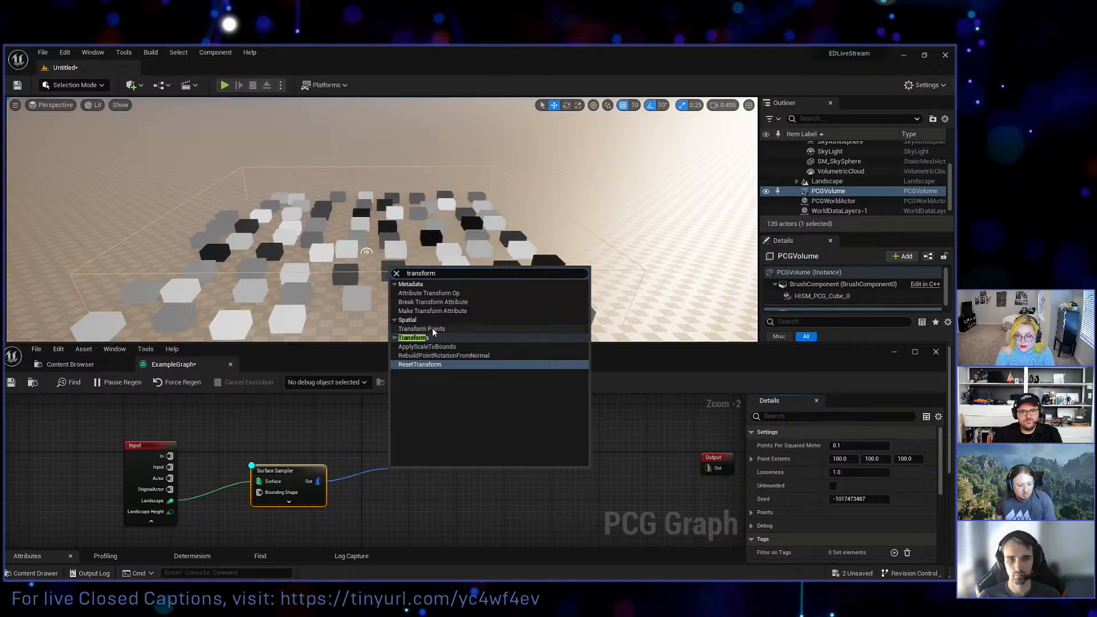
{"action": "left_click", "coordinate": [432, 328]}
{"action": "double_click", "coordinate": [416, 479]}
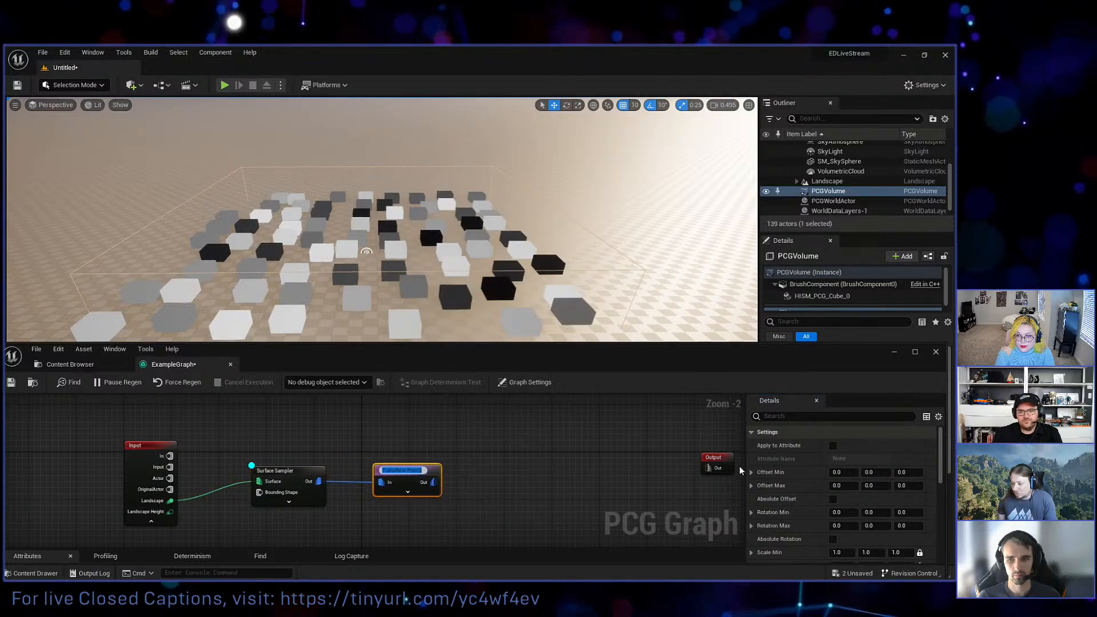
Set the Transform Points node's Rotation Max Z to 360 and collapse the Input node's unused pins.
{"action": "left_click", "coordinate": [914, 526]}
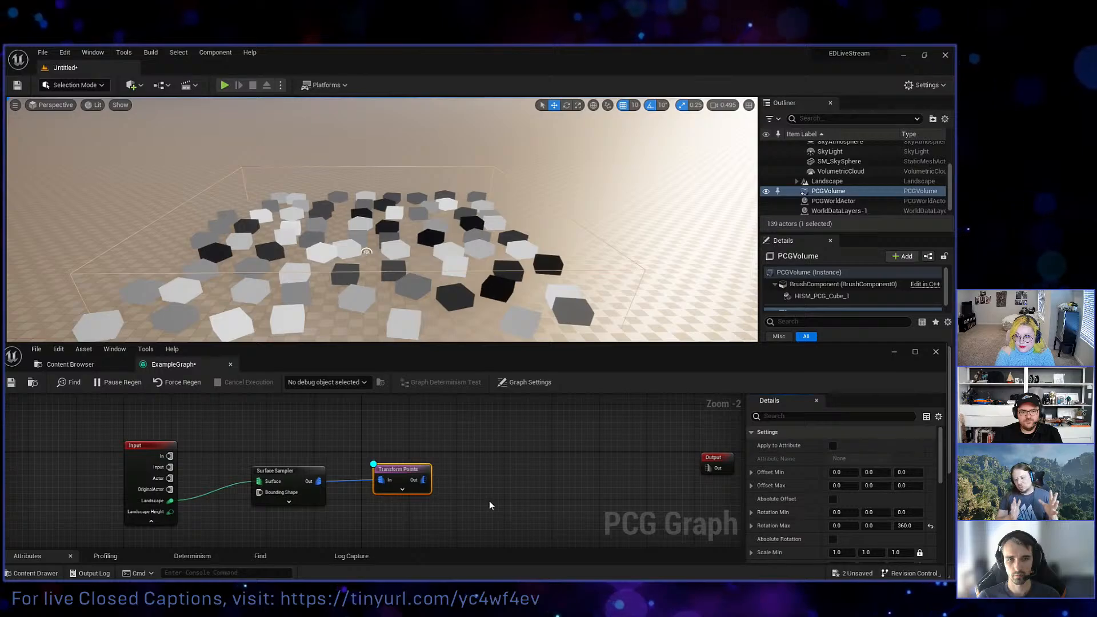
{"action": "left_click", "coordinate": [151, 520]}
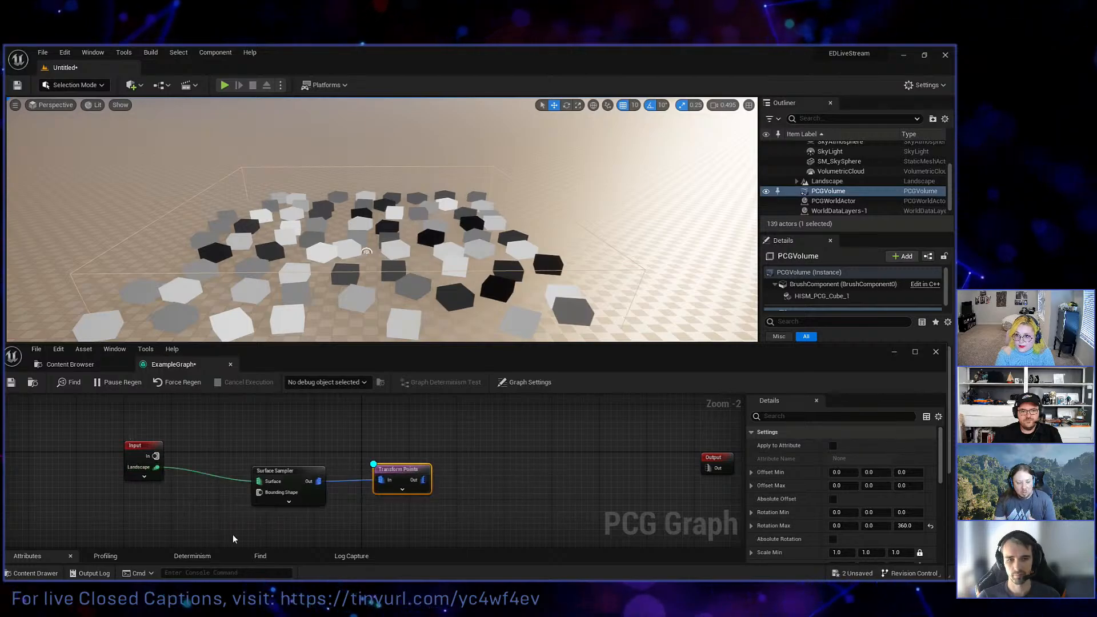
{"action": "left_click", "coordinate": [313, 479]}
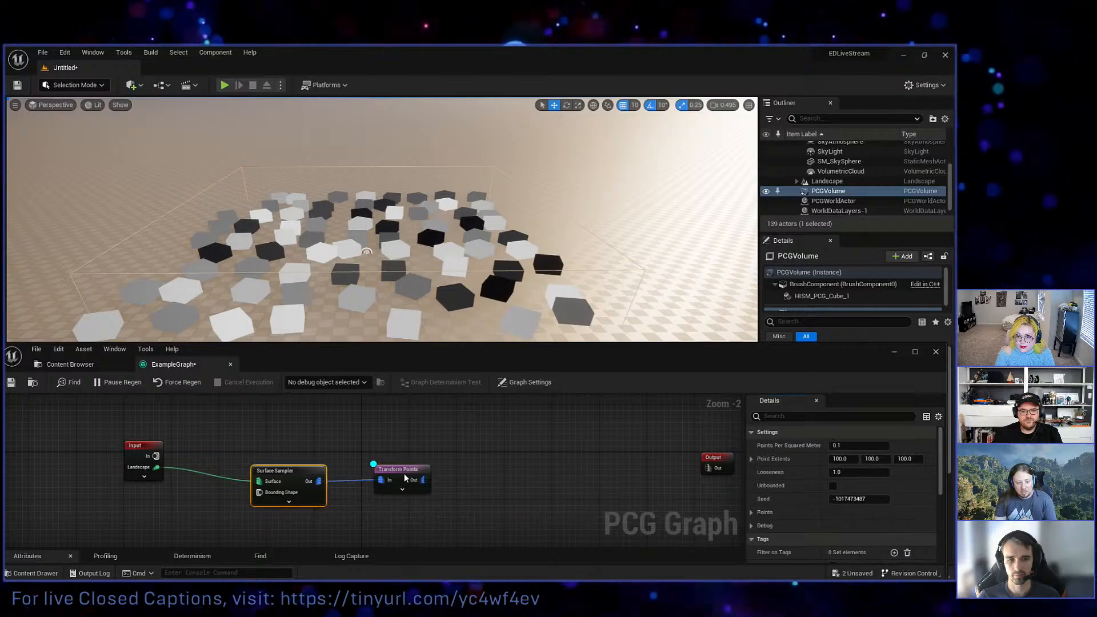
{"action": "left_click", "coordinate": [404, 479]}
Add a Static Mesh Spawner connected to the Transform Points output and line it up with the other nodes.
{"action": "right_click_drag", "start_coordinate": [490, 502], "coordinate": [461, 495]}
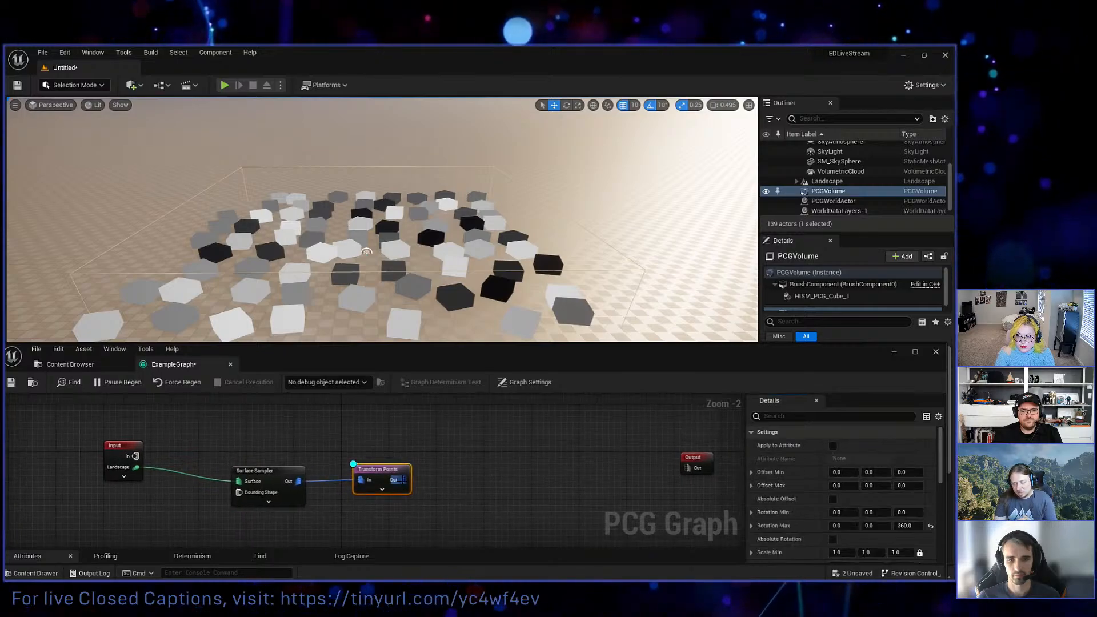
{"action": "left_click_drag", "start_coordinate": [398, 480], "coordinate": [515, 488]}
{"action": "type", "text": "staticm"}
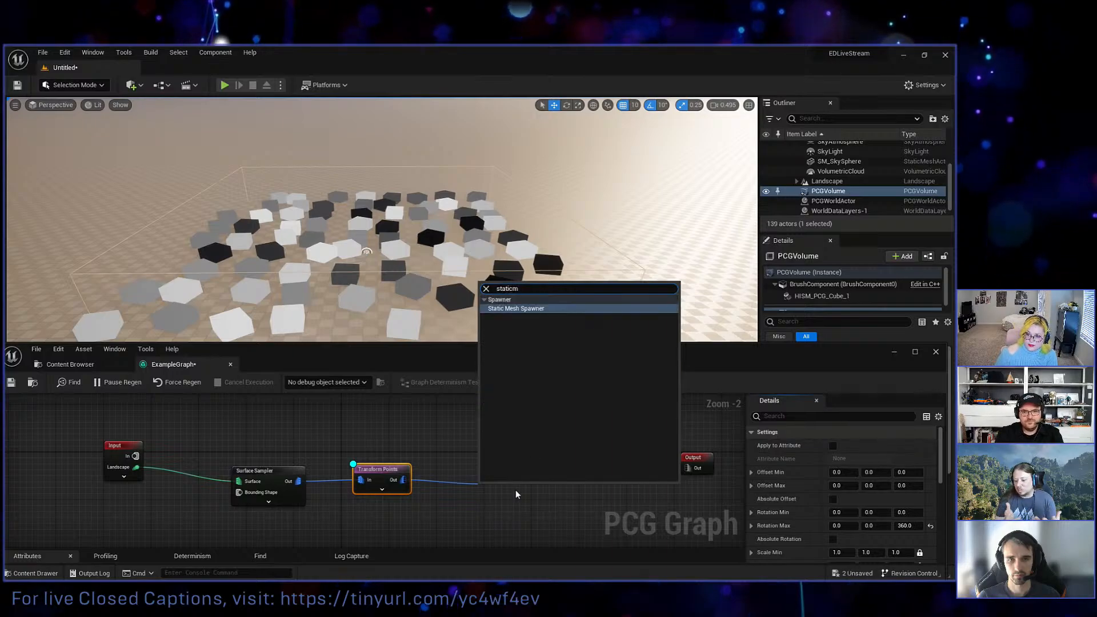
{"action": "key", "text": "Return"}
{"action": "left_click_drag", "start_coordinate": [515, 491], "coordinate": [520, 473]}
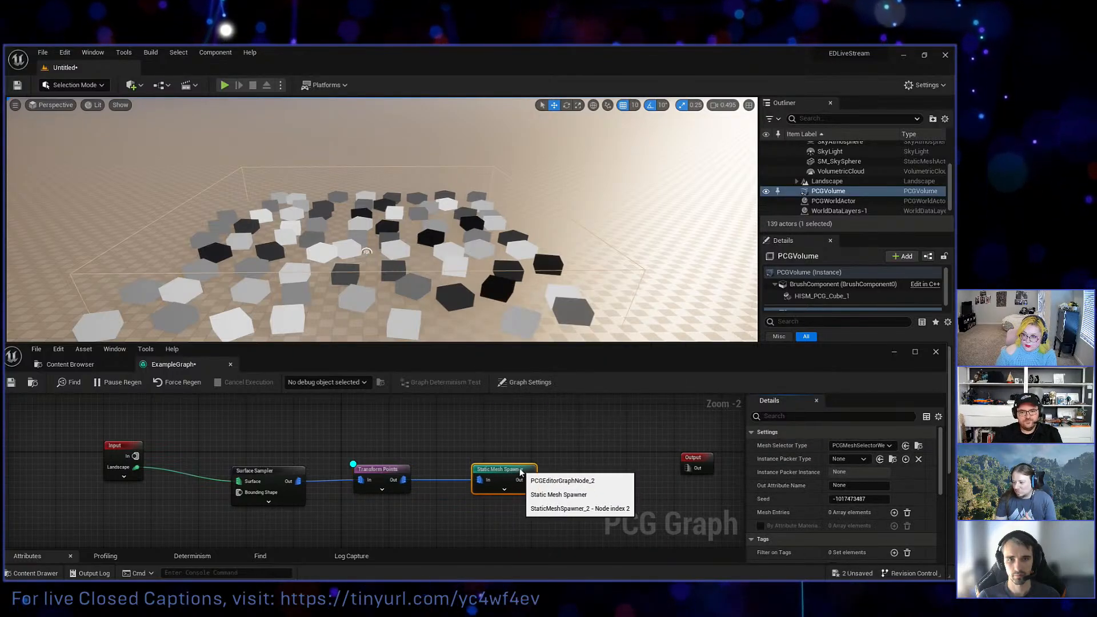
Add a mesh entry to the Static Mesh Spawner and set its static mesh to PCG_Tree_01.
{"action": "left_click", "coordinate": [895, 513]}
{"action": "left_click", "coordinate": [759, 526]}
{"action": "scroll", "coordinate": [799, 509], "scroll_direction": "down", "scroll_amount": 2}
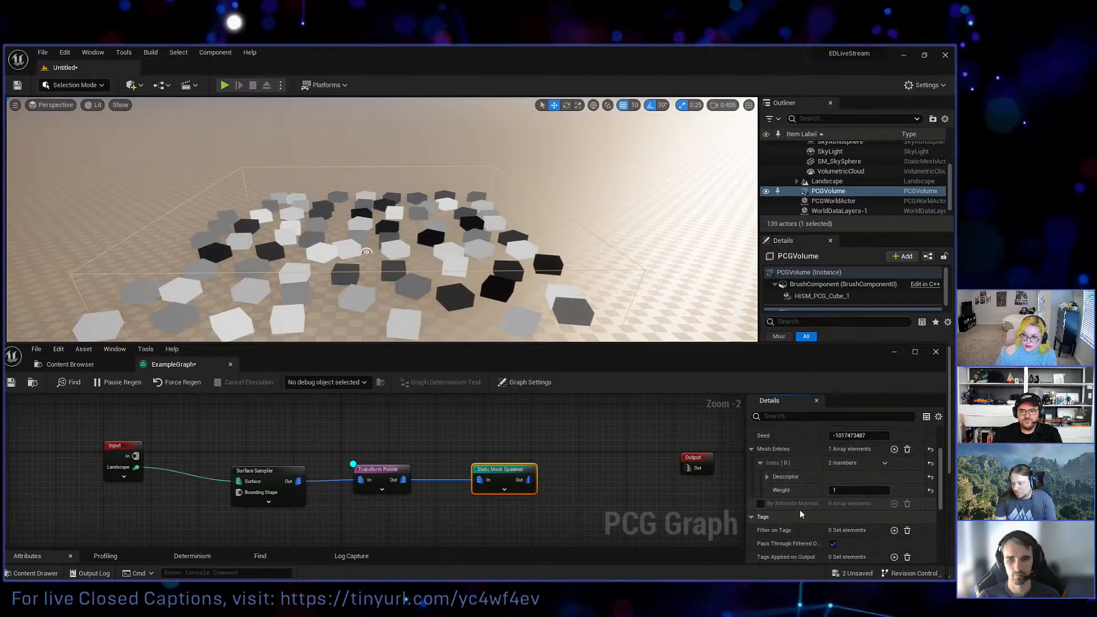
{"action": "scroll", "coordinate": [797, 468], "scroll_direction": "down", "scroll_amount": 1}
{"action": "left_click", "coordinate": [766, 446]}
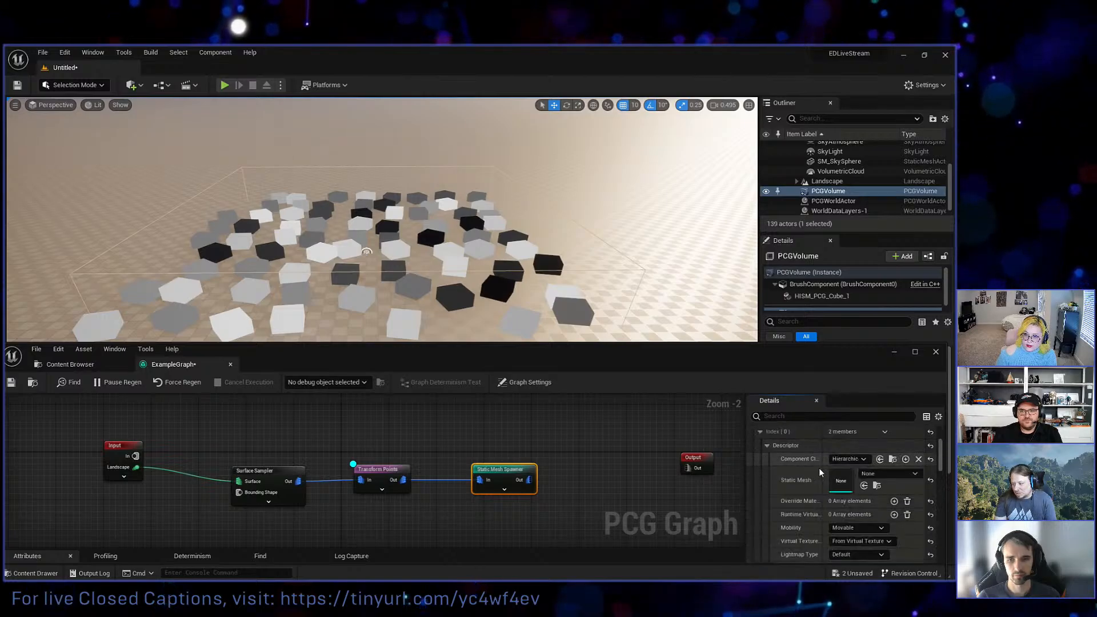
{"action": "left_click", "coordinate": [861, 472]}
{"action": "type", "text": "pcg_tr"}
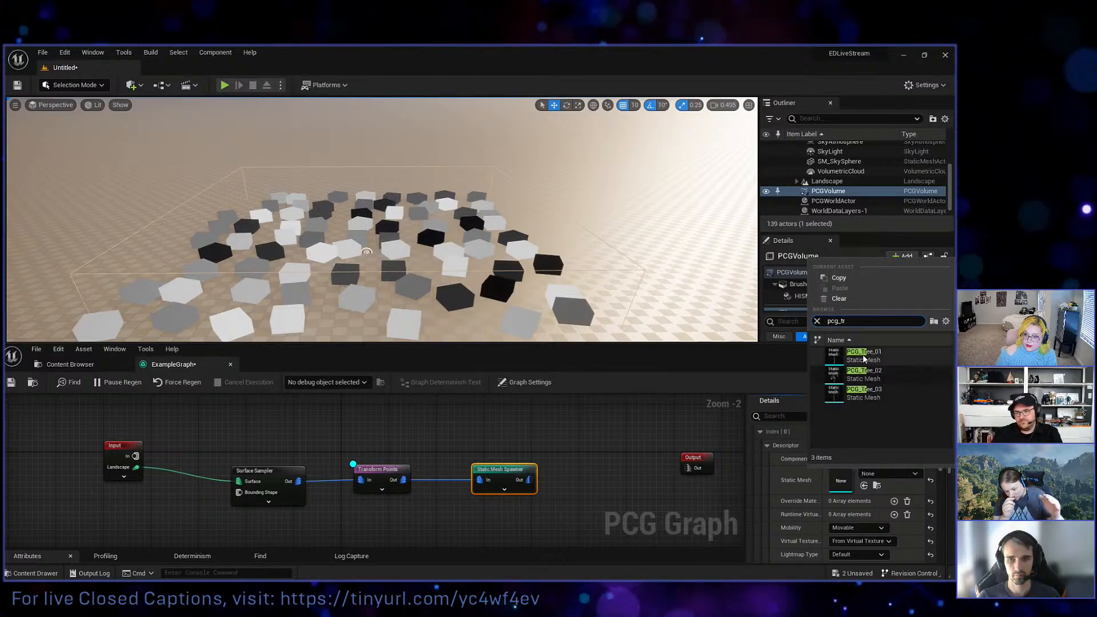
{"action": "left_click", "coordinate": [861, 359]}
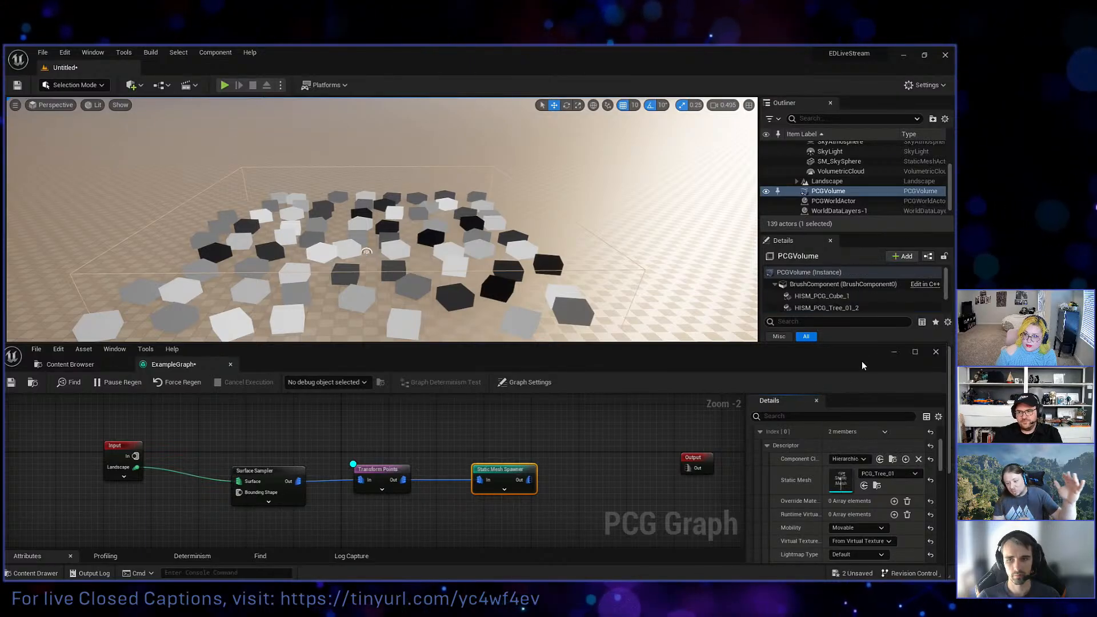
Turn off the debug display on the Transform Points node so only the spawned trees are drawn.
{"action": "left_click", "coordinate": [378, 472]}
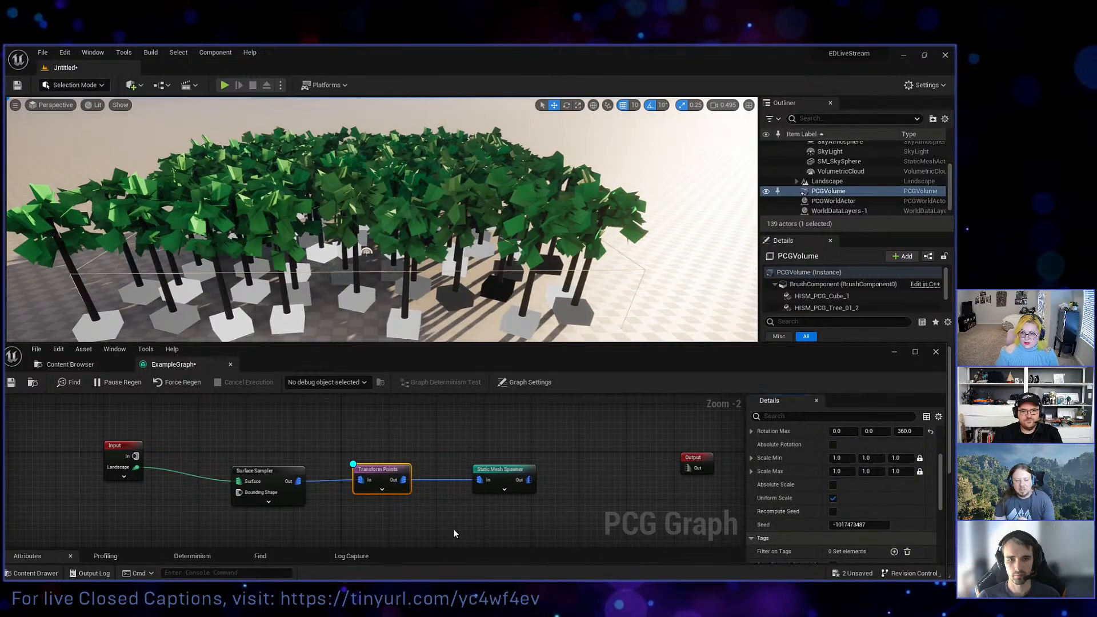
{"action": "scroll", "coordinate": [379, 457], "scroll_direction": "down", "scroll_amount": 2}
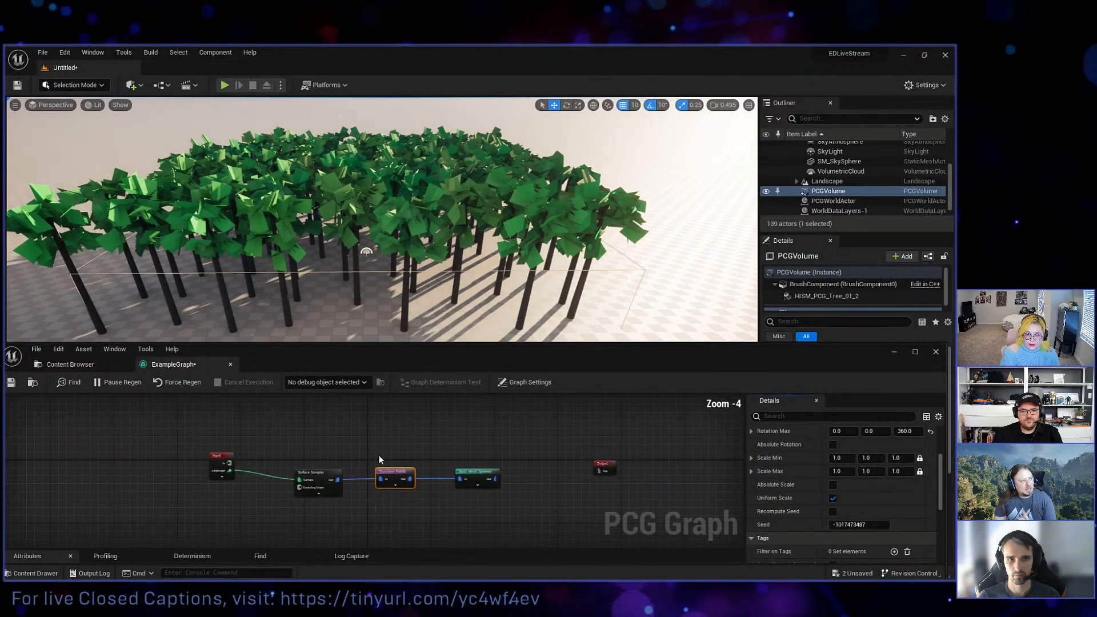
{"action": "right_click_drag", "start_coordinate": [378, 455], "coordinate": [371, 449]}
{"action": "left_click_drag", "start_coordinate": [218, 448], "coordinate": [219, 460]}
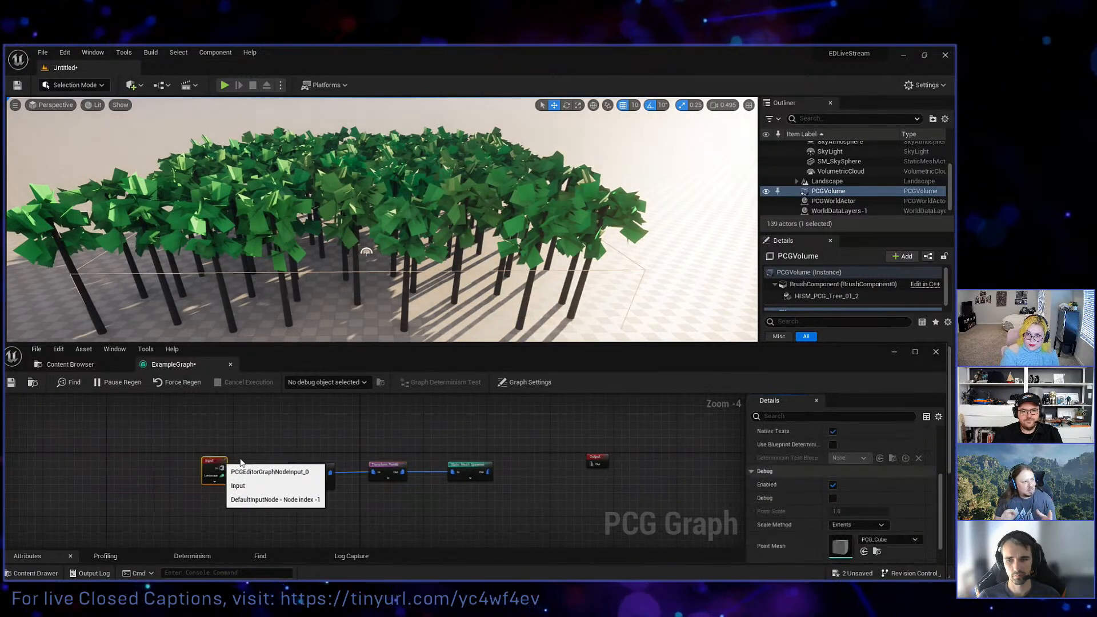
{"action": "right_click_drag", "start_coordinate": [361, 513], "coordinate": [361, 508]}
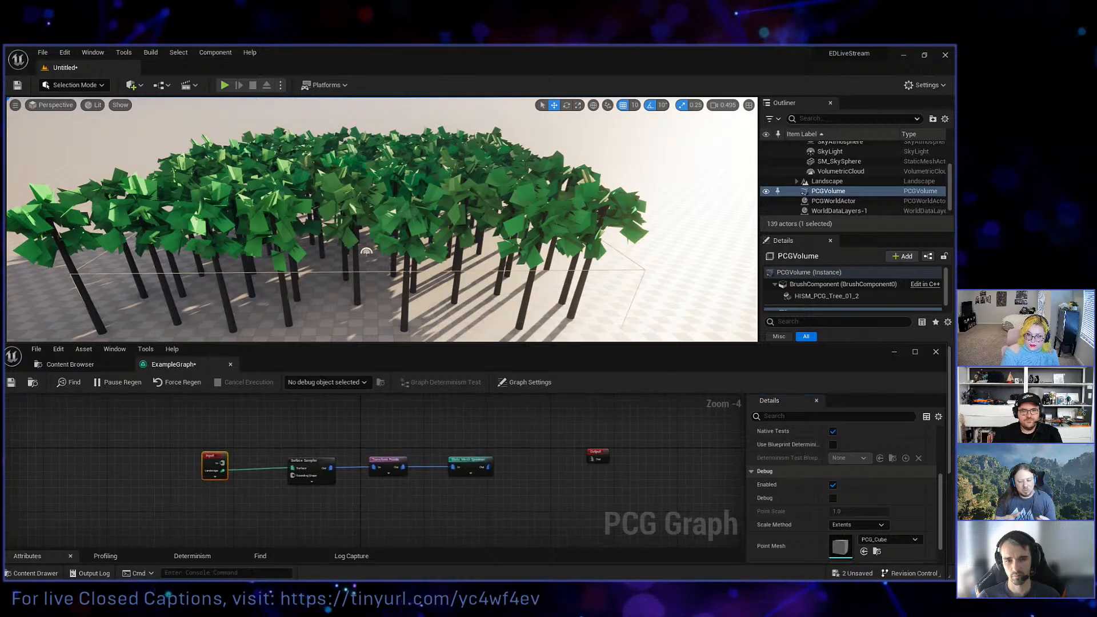
{"action": "key", "text": "s"}
{"action": "mouse_move", "coordinate": [365, 229]}
{"action": "right_mouse_down"}
{"action": "mouse_move", "coordinate": [343, 245]}
{"action": "mouse_move", "coordinate": [377, 249]}
{"action": "mouse_move", "coordinate": [365, 238]}
{"action": "right_mouse_up"}
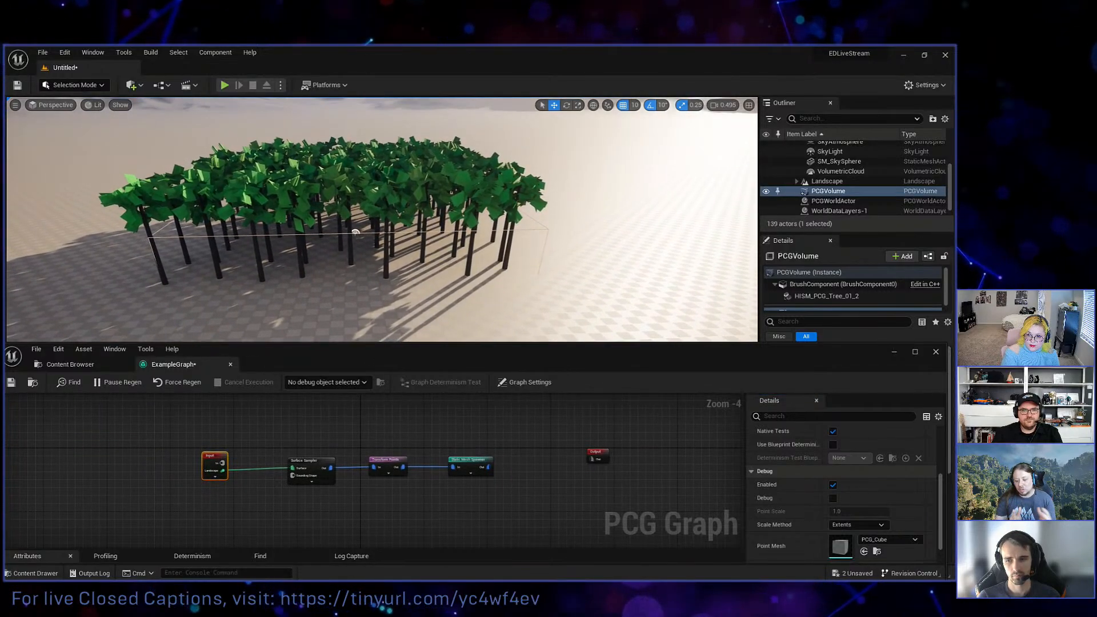
Set the Transform Points node's Scale Max to 1.5, then reduce it to 1.25 on all axes.
{"action": "left_click", "coordinate": [381, 463]}
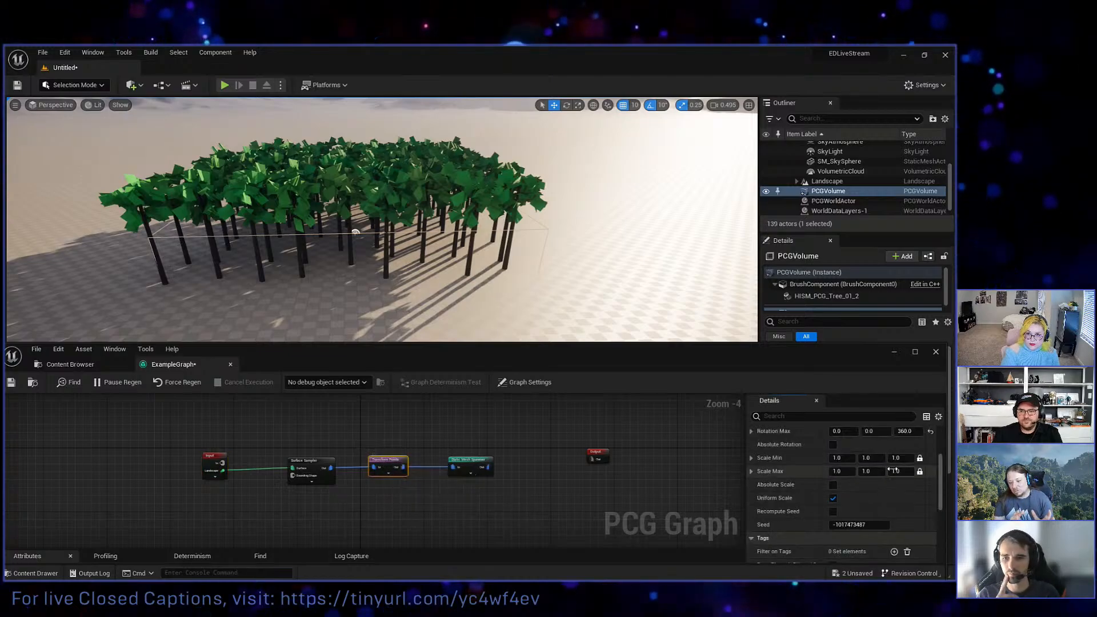
{"action": "left_click", "coordinate": [891, 471]}
{"action": "type", "text": "1.5"}
{"action": "key", "text": "Return"}
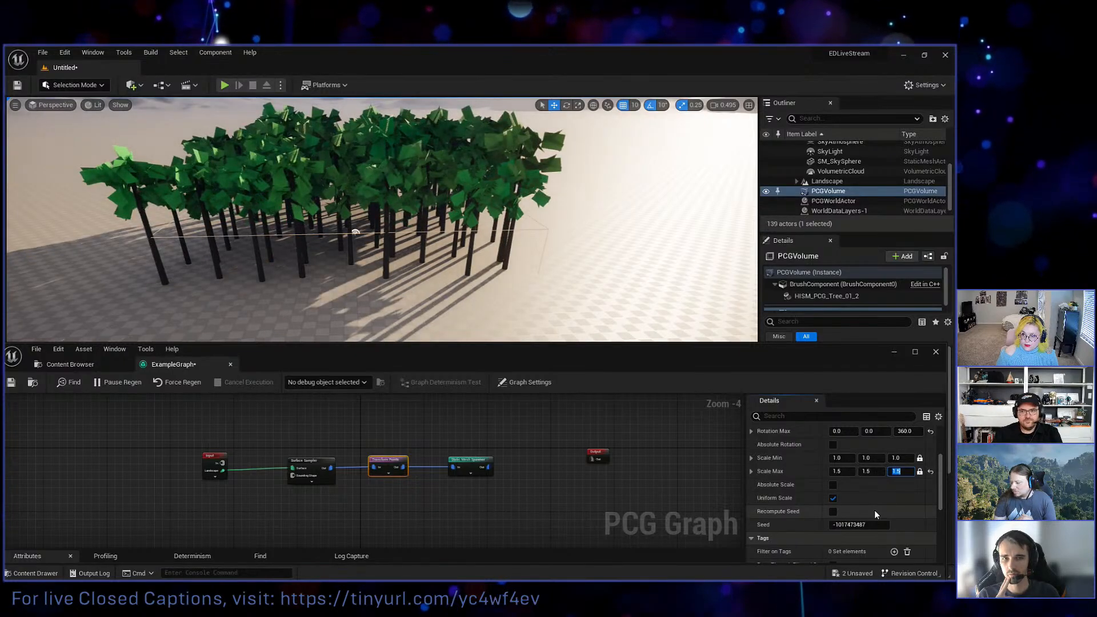
{"action": "type", "text": "1.25"}
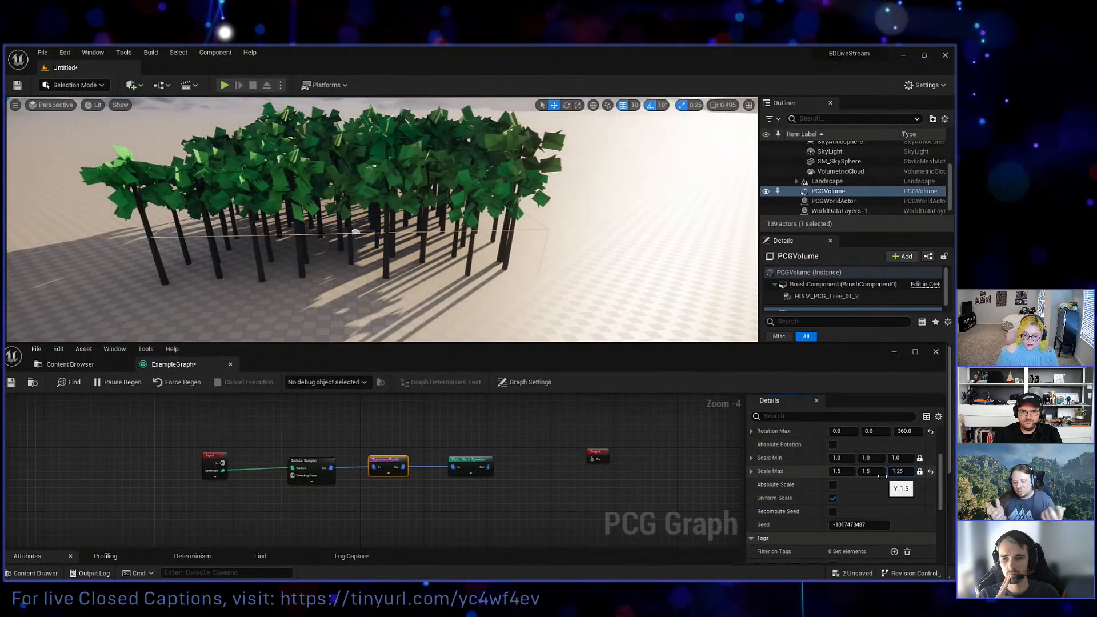
{"action": "key", "text": "Return"}
Set the Transform Points node's Scale Min to 0.75 on all axes.
{"action": "left_click", "coordinate": [896, 457]}
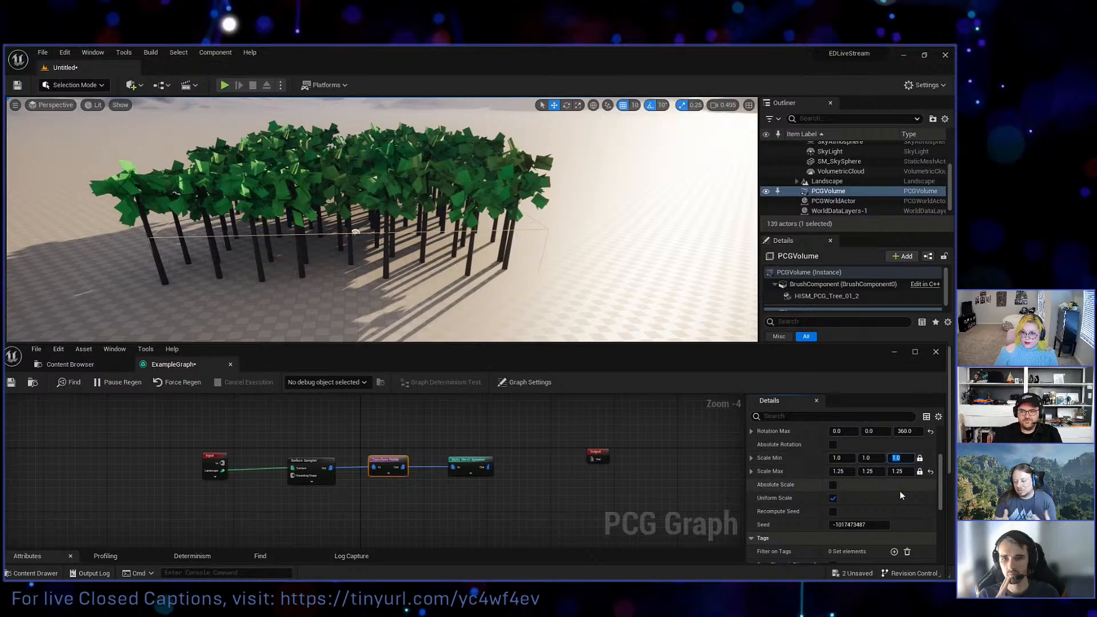
{"action": "type", "text": "0.75"}
{"action": "key", "text": "Return"}
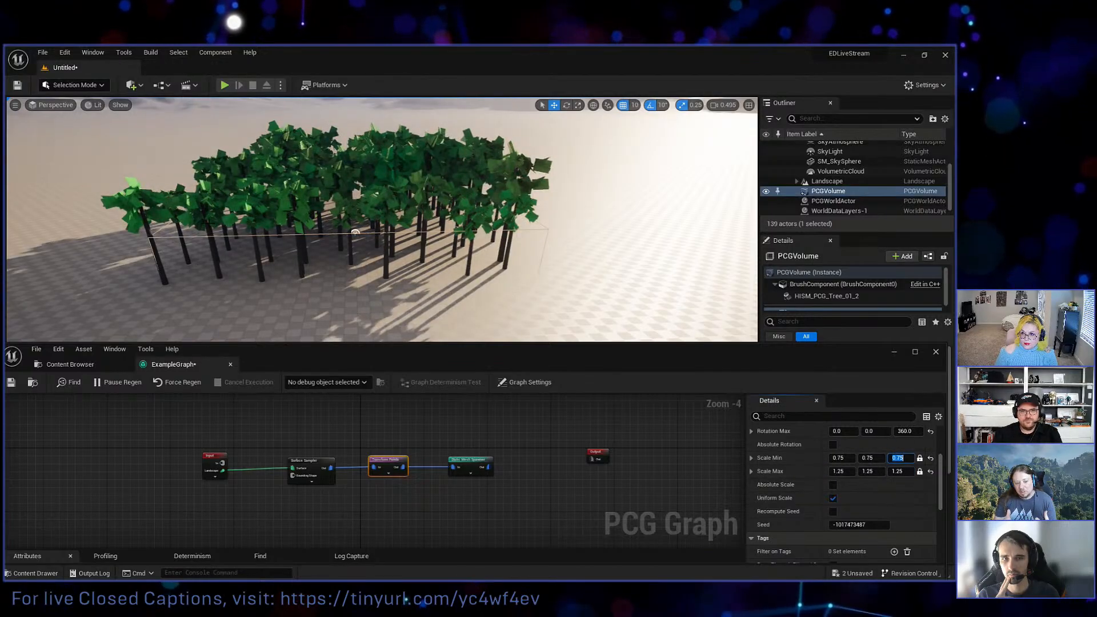
{"action": "right_click_drag", "start_coordinate": [491, 240], "coordinate": [473, 227]}
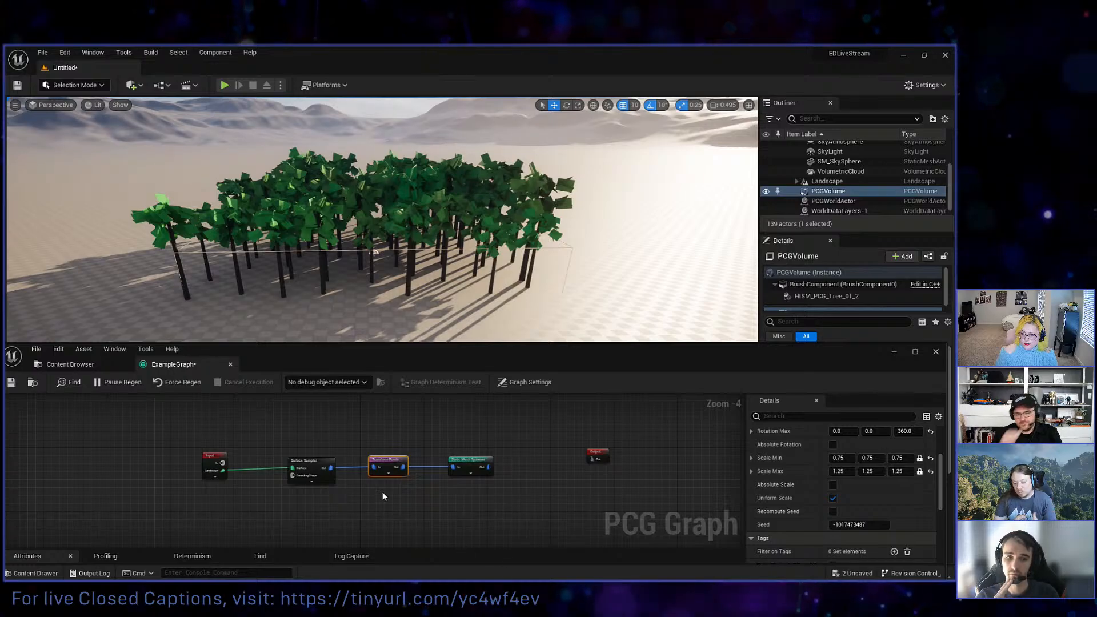
Add a Sphere shape to the level near the trees and scale it up uniformly.
{"action": "left_click", "coordinate": [143, 87]}
{"action": "mouse_move", "coordinate": [186, 192]}
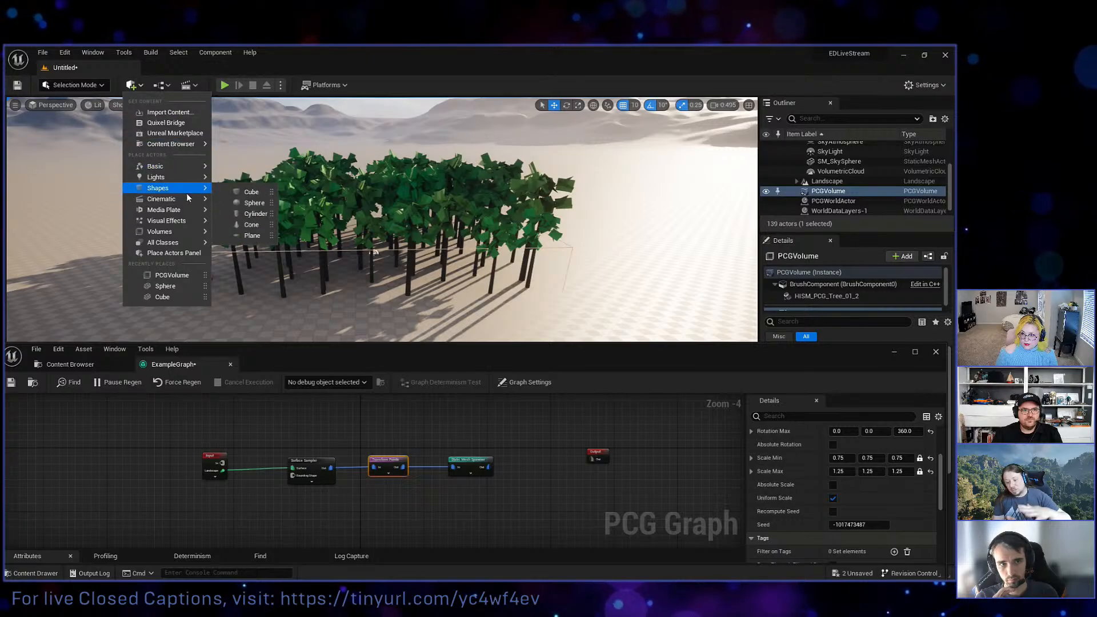
{"action": "left_click", "coordinate": [254, 203]}
{"action": "key", "text": "f"}
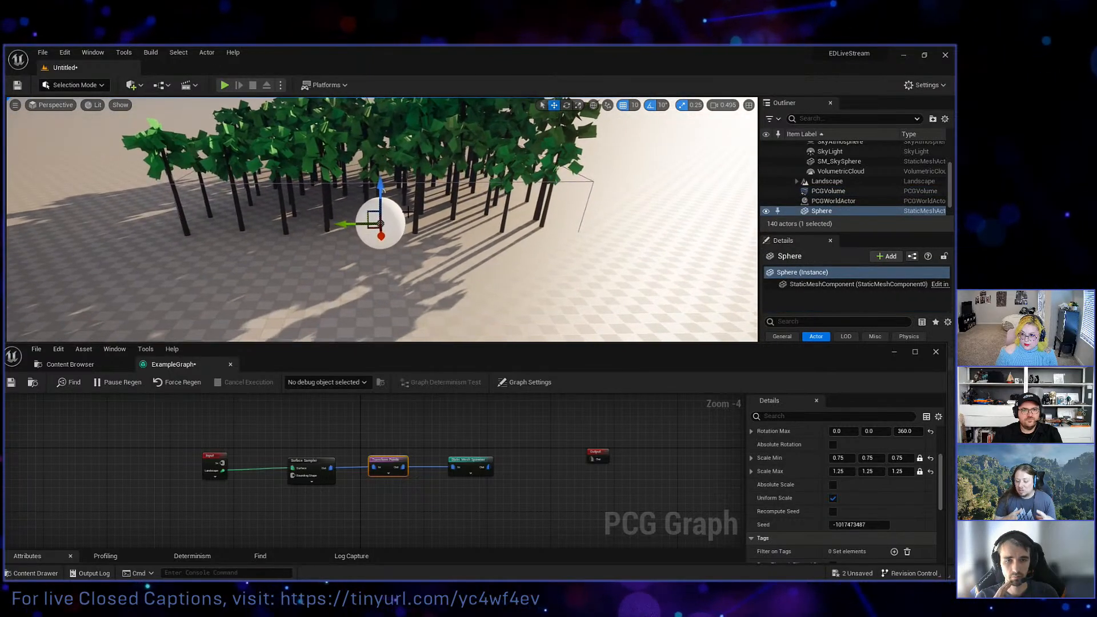
{"action": "right_click_drag", "start_coordinate": [465, 245], "coordinate": [440, 236]}
{"action": "key", "text": "r"}
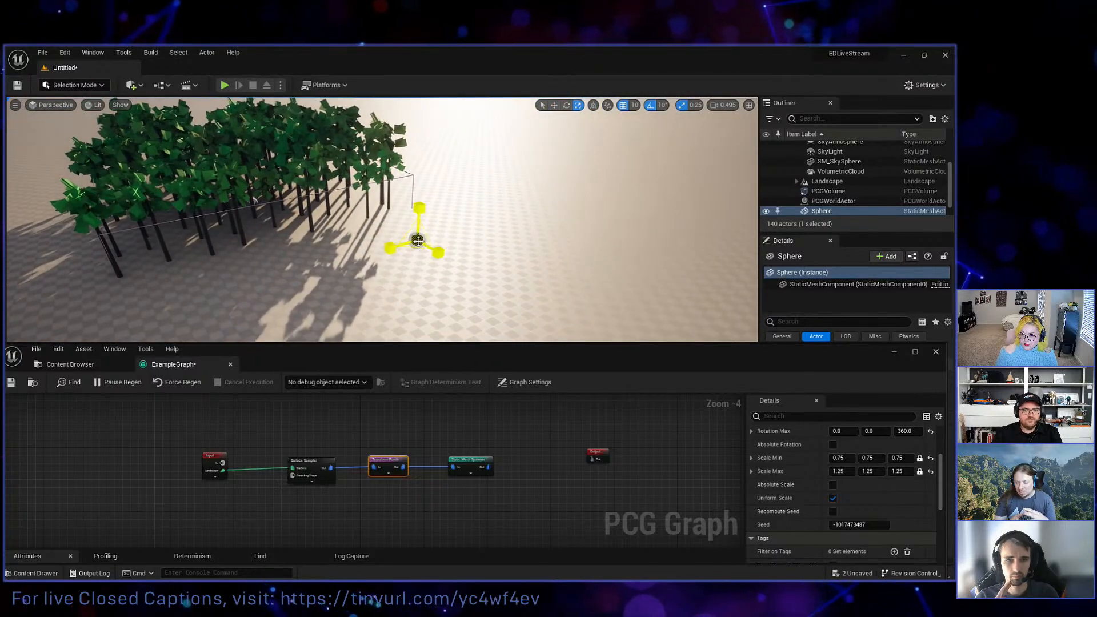
{"action": "left_click_drag", "start_coordinate": [417, 240], "coordinate": [455, 295]}
Move the sphere to the front edge of the trees and sink it partly into the landscape.
{"action": "key", "text": "w"}
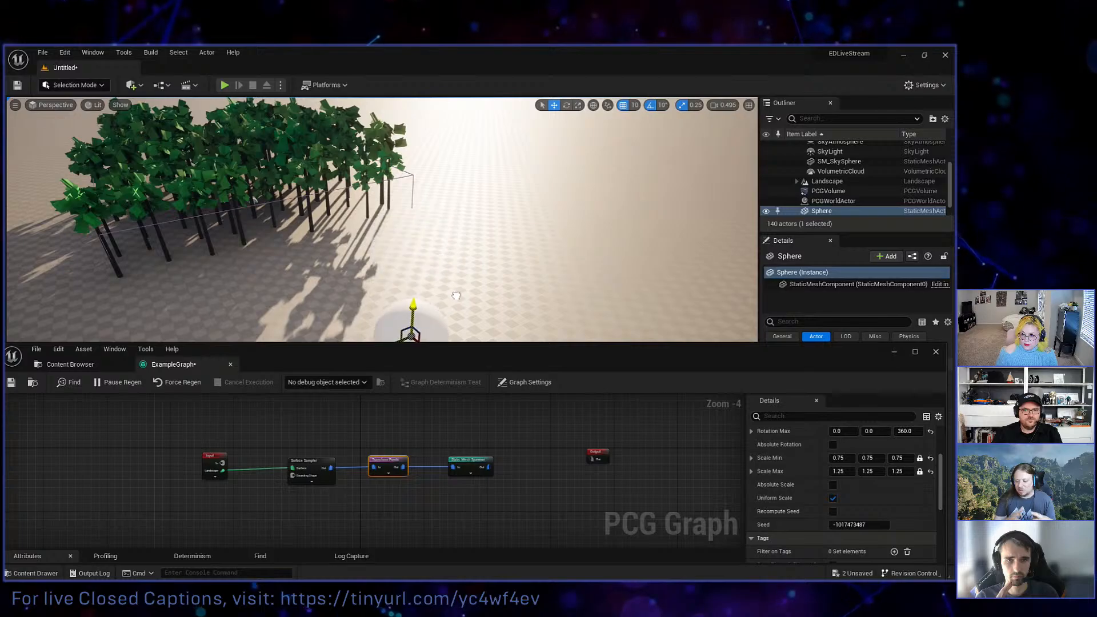
{"action": "right_click_drag", "start_coordinate": [255, 200], "coordinate": [257, 251]}
{"action": "left_click_drag", "start_coordinate": [404, 242], "coordinate": [260, 157]}
{"action": "right_click_drag", "start_coordinate": [260, 157], "coordinate": [189, 129]}
{"action": "key", "text": "w"}
{"action": "right_click_drag", "start_coordinate": [371, 257], "coordinate": [388, 215]}
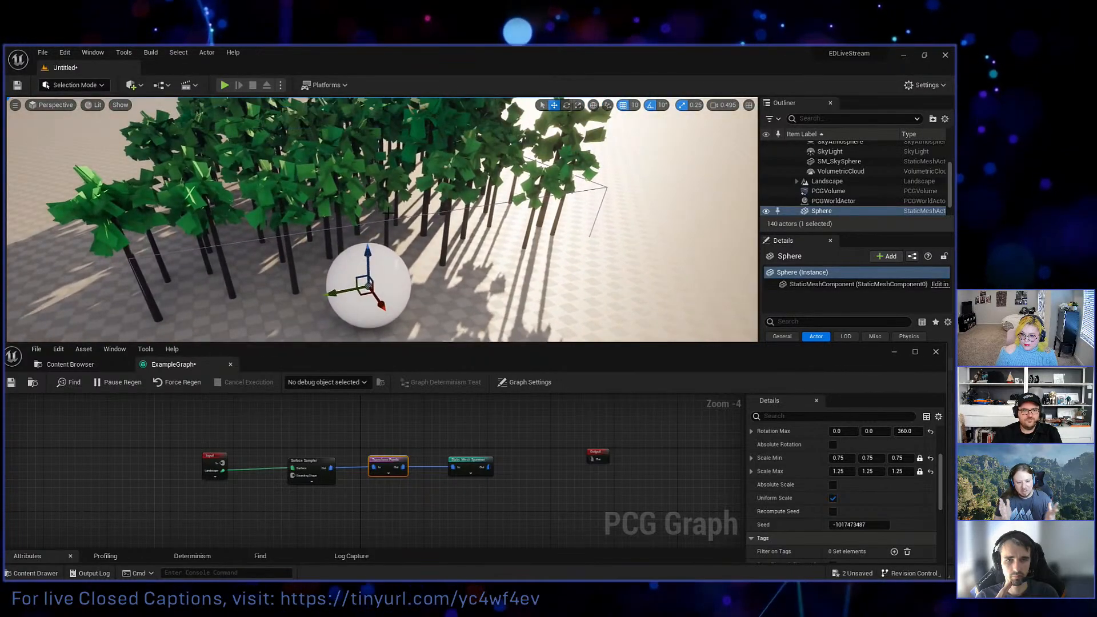
{"action": "mouse_move", "coordinate": [369, 260]}
{"action": "left_mouse_down"}
{"action": "mouse_move", "coordinate": [370, 297]}
{"action": "mouse_move", "coordinate": [369, 281]}
{"action": "left_mouse_up"}
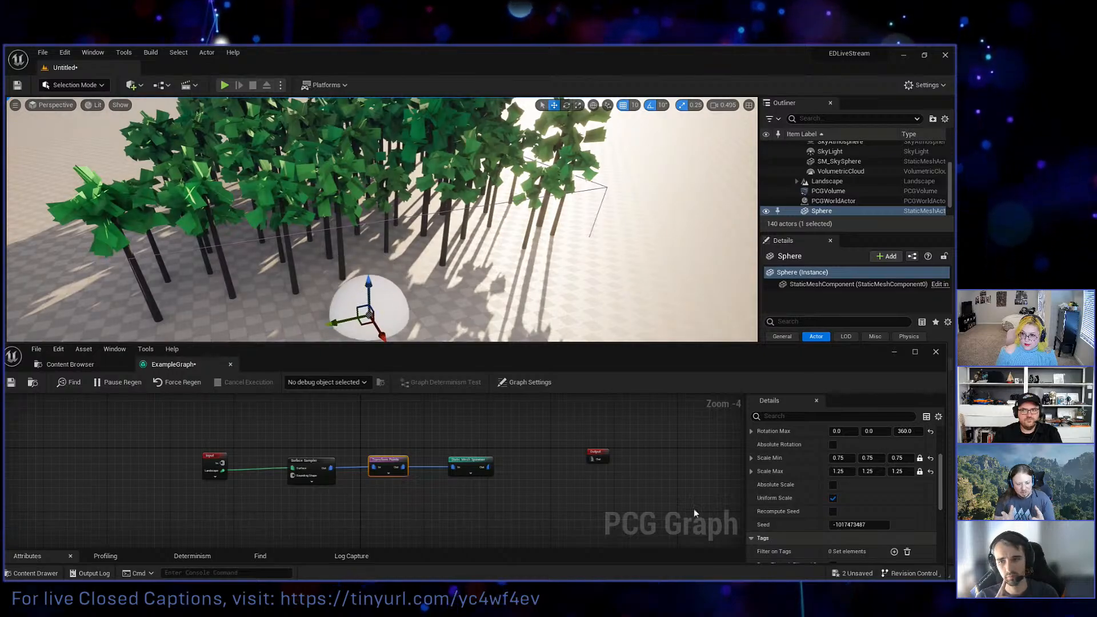
Raise the viewport camera speed to 1.5.
{"action": "left_click", "coordinate": [723, 104]}
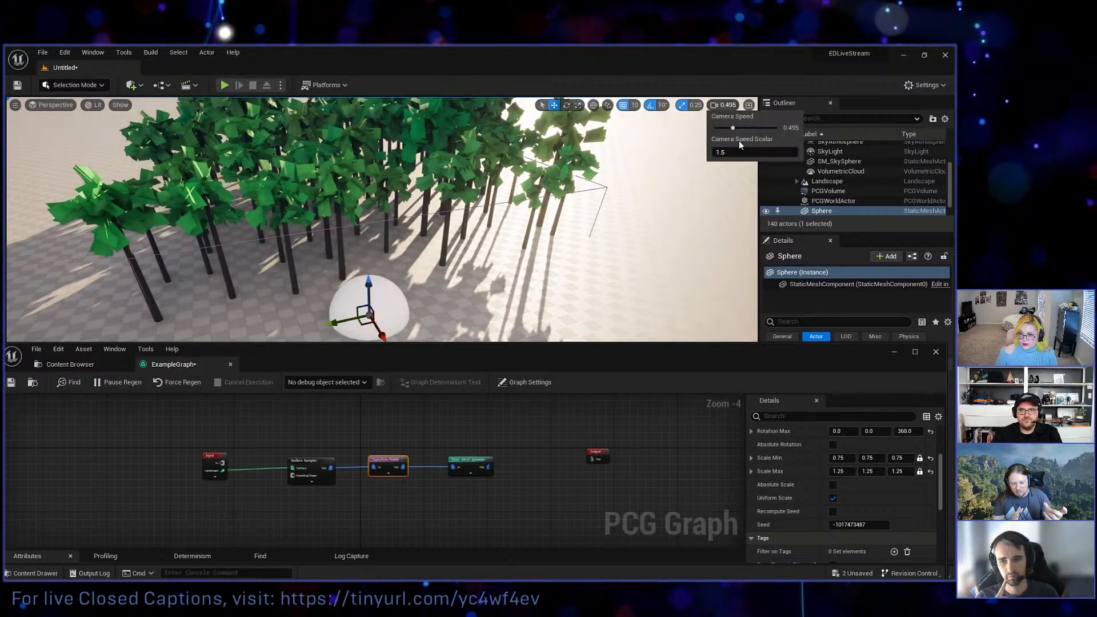
{"action": "left_click_drag", "start_coordinate": [735, 131], "coordinate": [763, 122]}
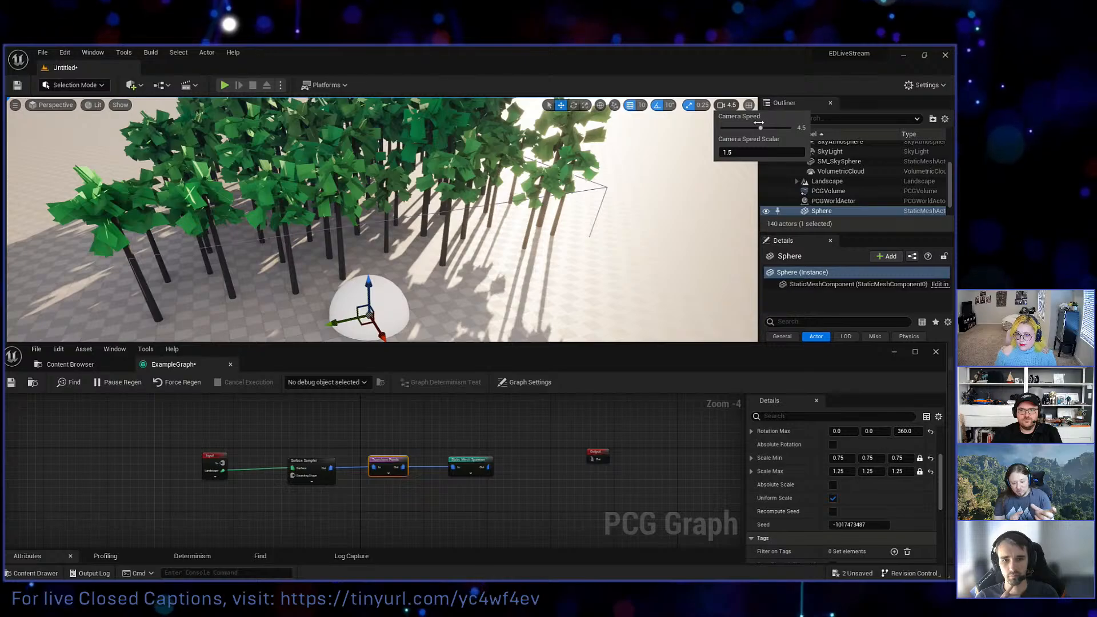
{"action": "left_click", "coordinate": [676, 158]}
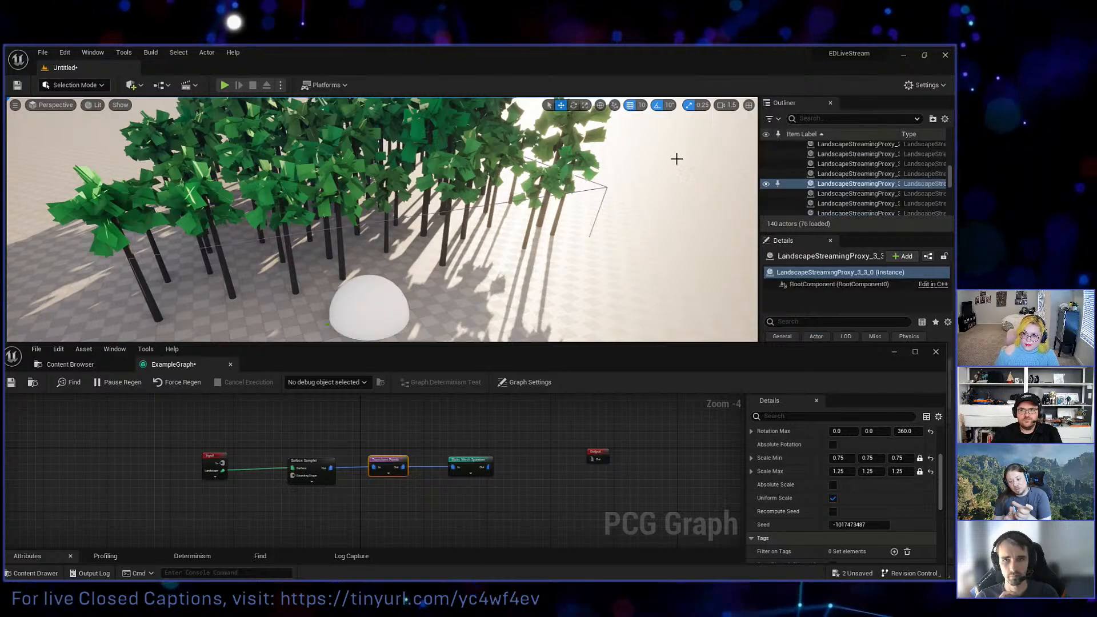
{"action": "left_click_drag", "start_coordinate": [536, 228], "coordinate": [407, 315]}
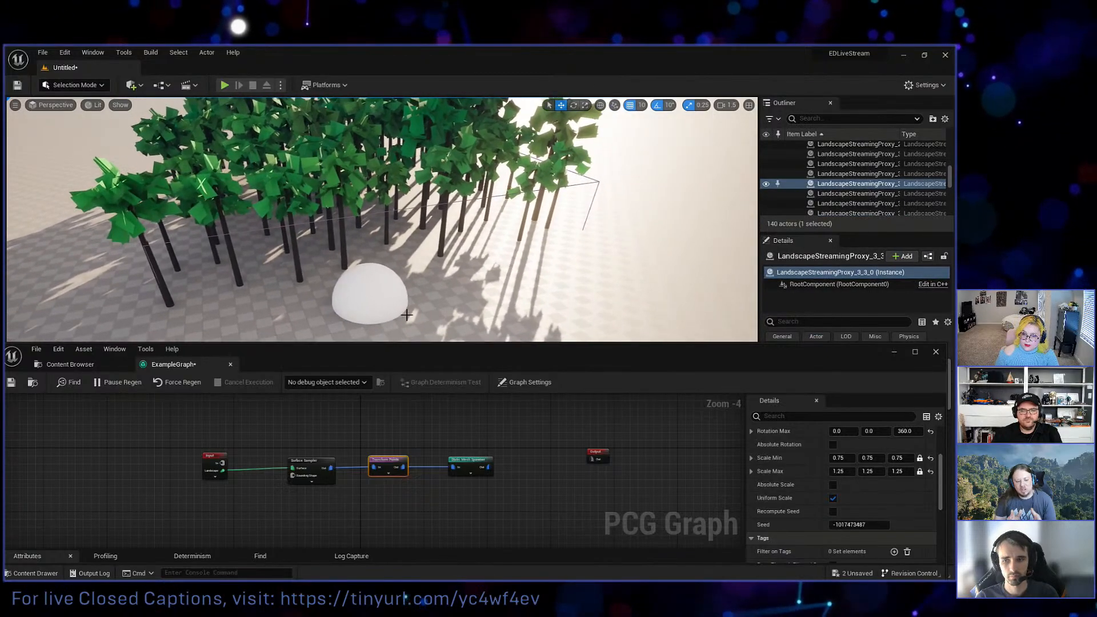
Add the actor tag Rock to the sphere, minimizing the graph window to reach its actor properties.
{"action": "left_click", "coordinate": [382, 278]}
{"action": "left_click", "coordinate": [894, 353]}
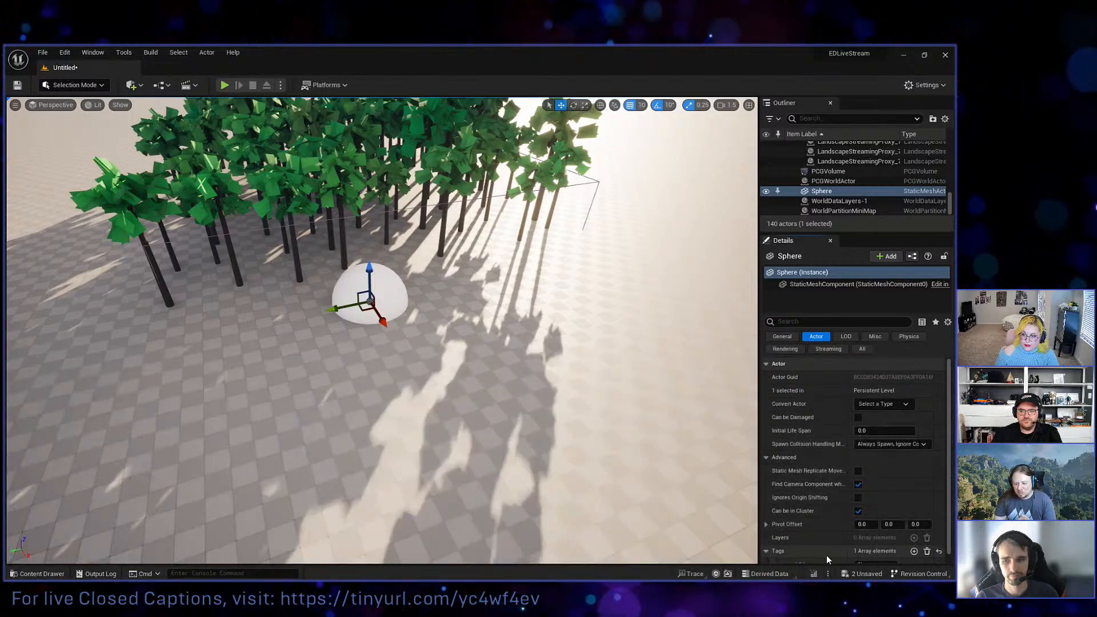
{"action": "left_click", "coordinate": [914, 551]}
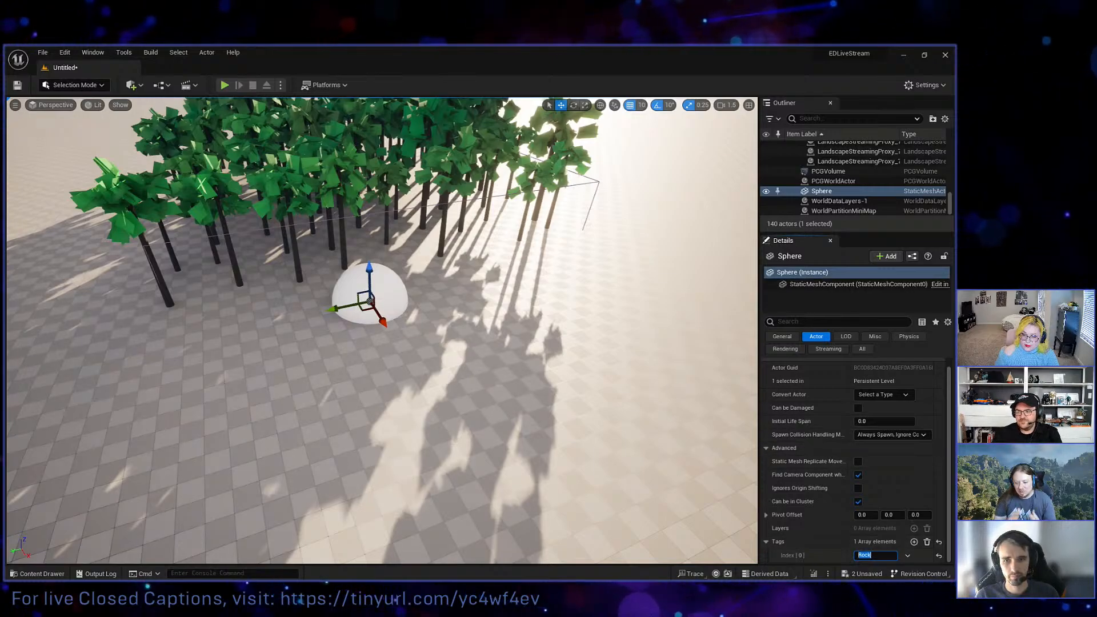
Return to ExampleGraph and add a Get Actor Data node below the Surface Sampler.
{"action": "key", "text": "alt+Tab"}
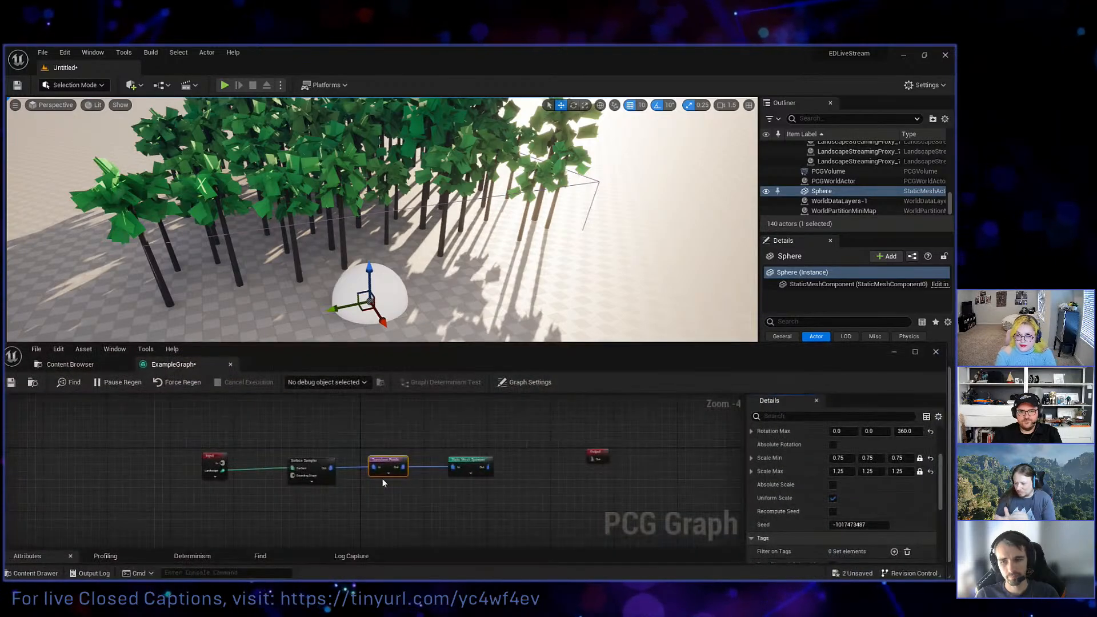
{"action": "right_click_drag", "start_coordinate": [318, 511], "coordinate": [303, 502]}
{"action": "right_click", "coordinate": [290, 511]}
{"action": "type", "text": "get ac"}
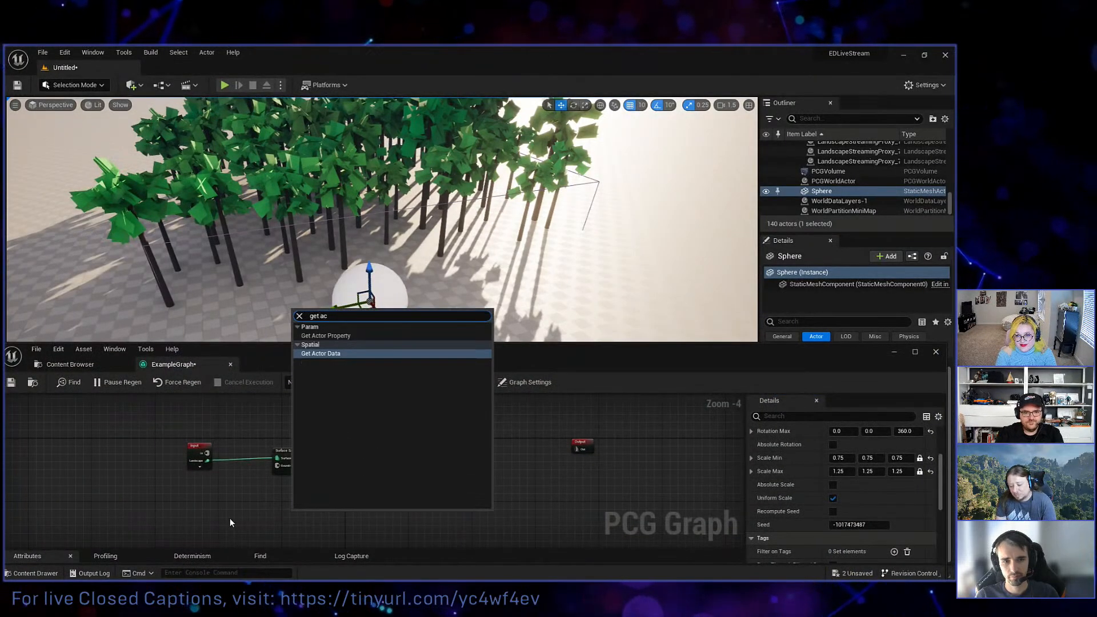
{"action": "key", "text": "Return"}
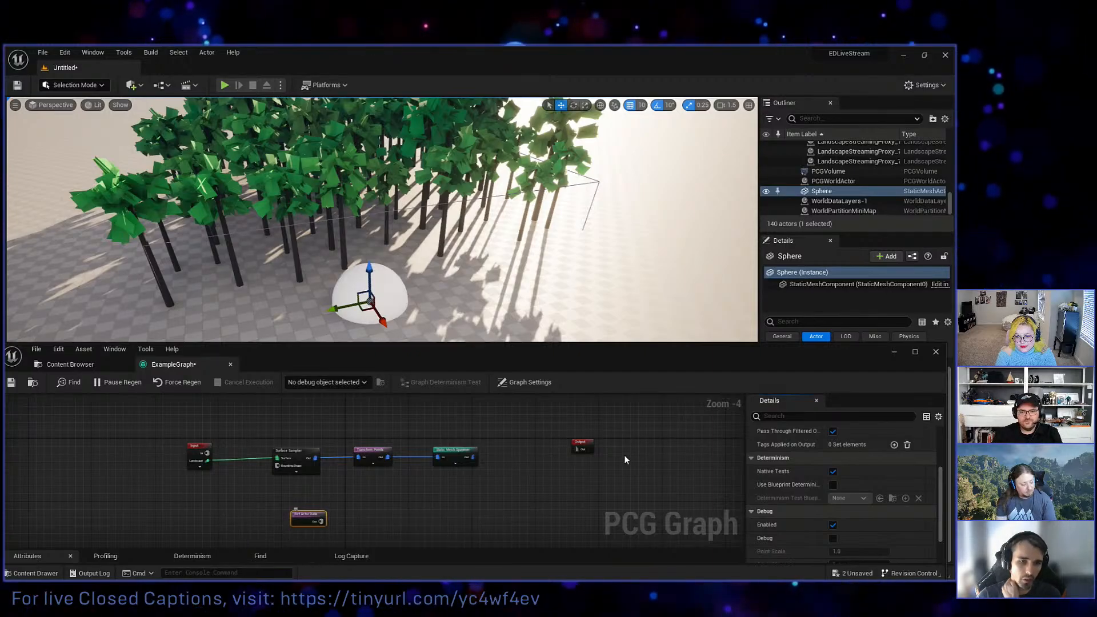
Set Get Actor Data to filter All World Actors by the tag Rock, with Select Multiple enabled.
{"action": "scroll", "coordinate": [771, 464], "scroll_direction": "up", "scroll_amount": 3}
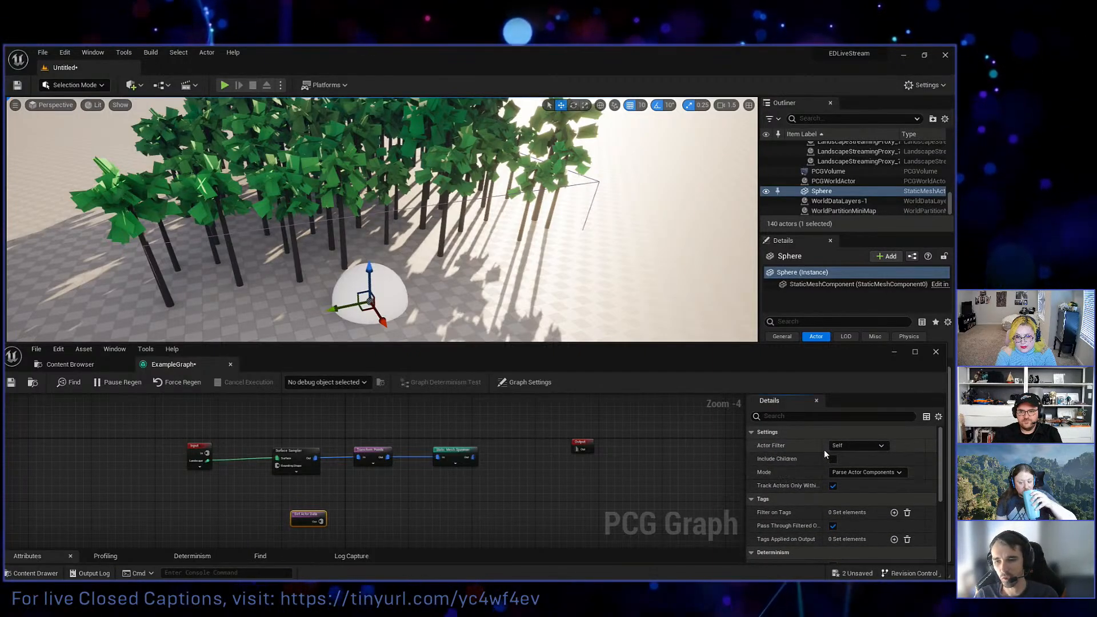
{"action": "left_click", "coordinate": [843, 450]}
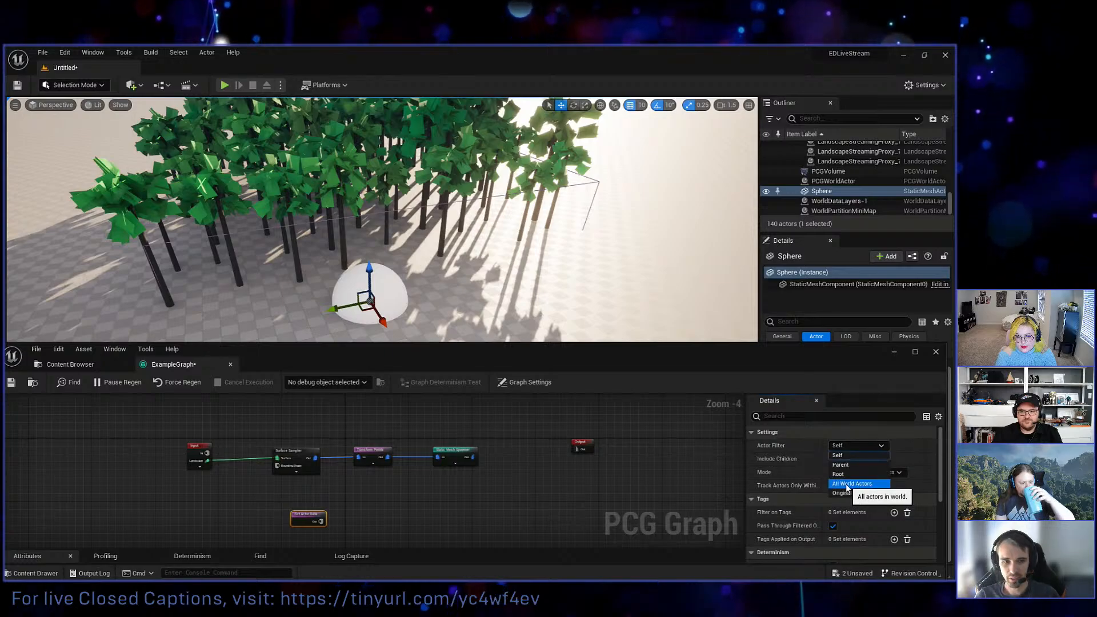
{"action": "left_click", "coordinate": [845, 486]}
{"action": "left_click", "coordinate": [857, 485]}
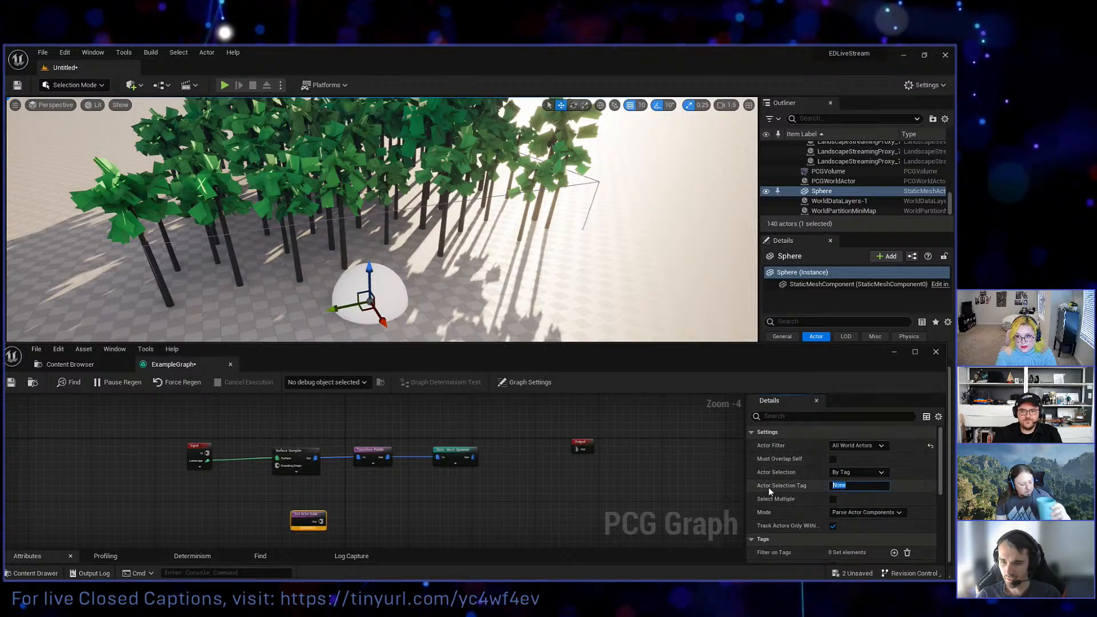
{"action": "type", "text": "Rock"}
{"action": "key", "text": "Return"}
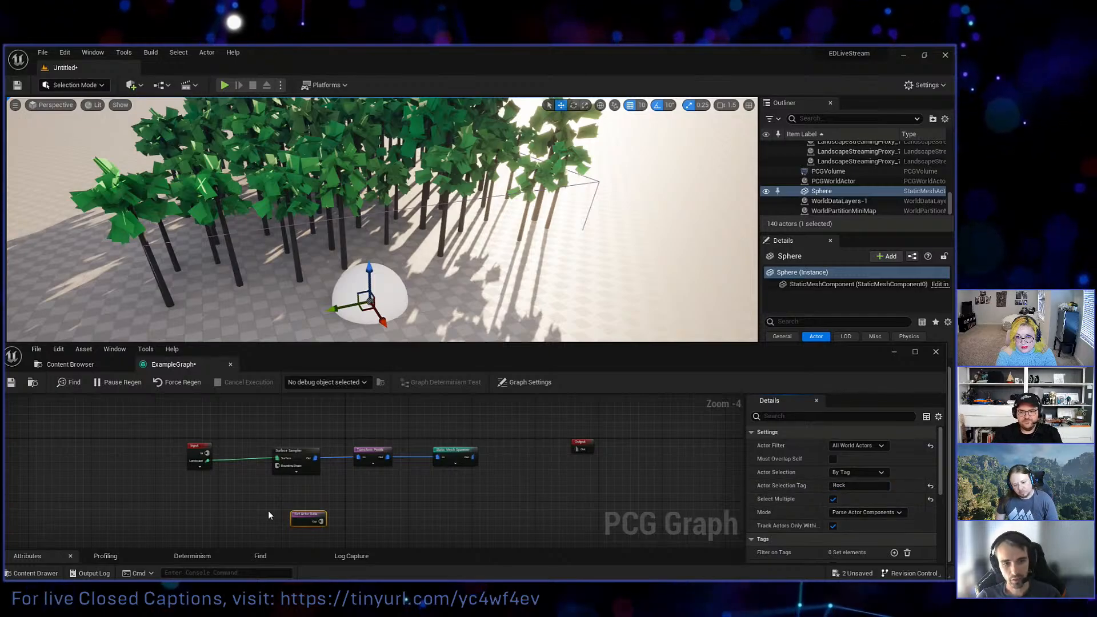
Add a Difference node with its Source fed by the Transform Points output.
{"action": "right_click_drag", "start_coordinate": [332, 516], "coordinate": [356, 492]}
{"action": "scroll", "coordinate": [334, 509], "scroll_direction": "up", "scroll_amount": 1}
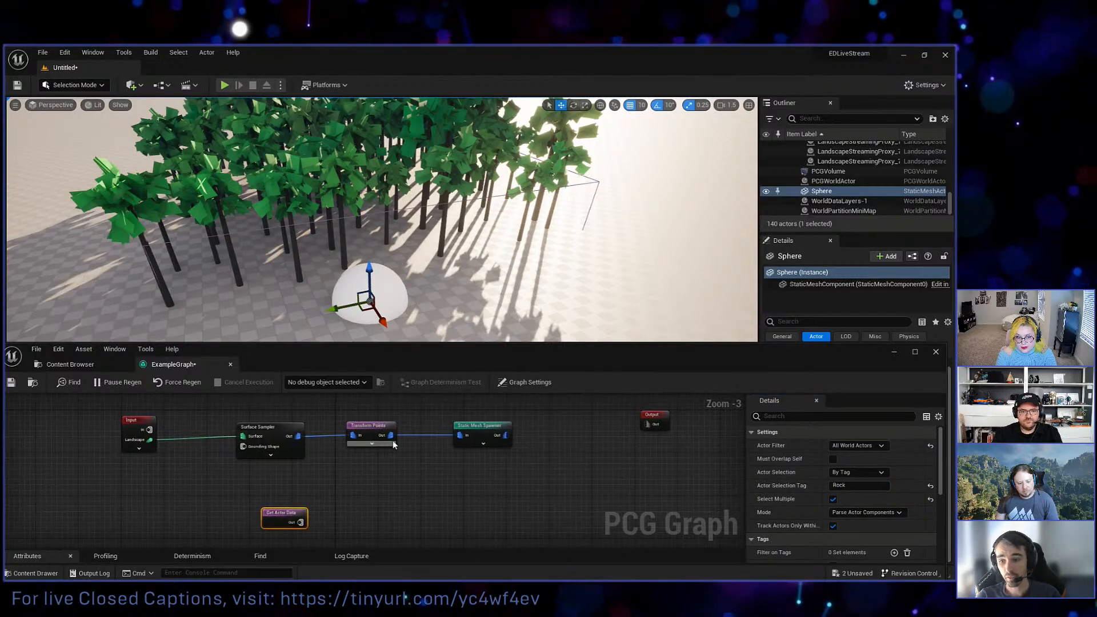
{"action": "left_click_drag", "start_coordinate": [391, 435], "coordinate": [448, 485]}
{"action": "type", "text": "di"}
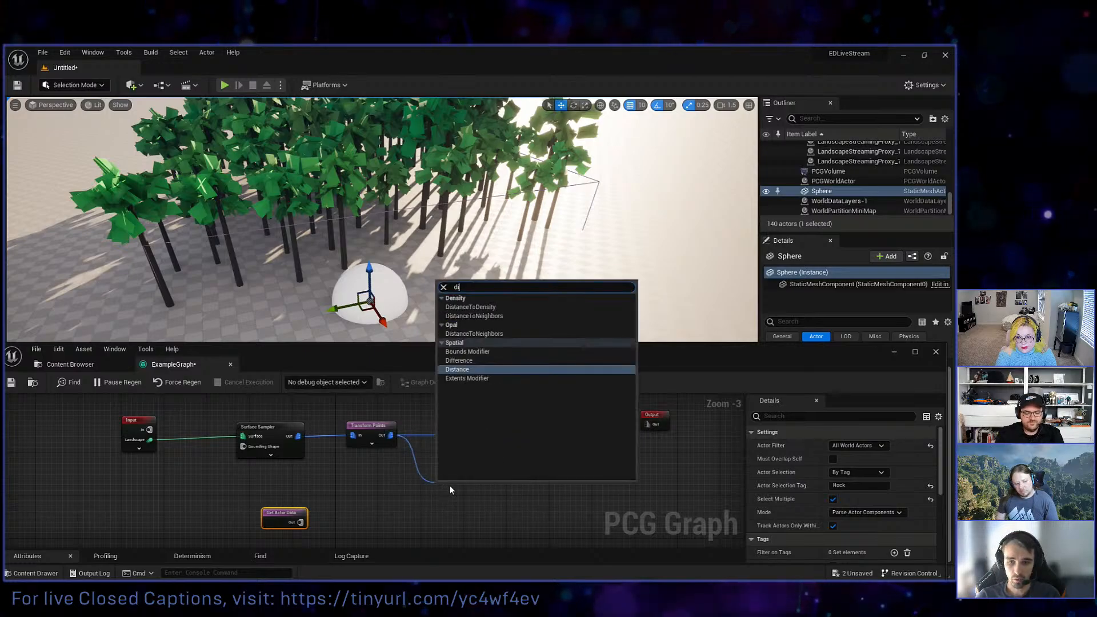
{"action": "type", "text": "ff"}
{"action": "key", "text": "Return"}
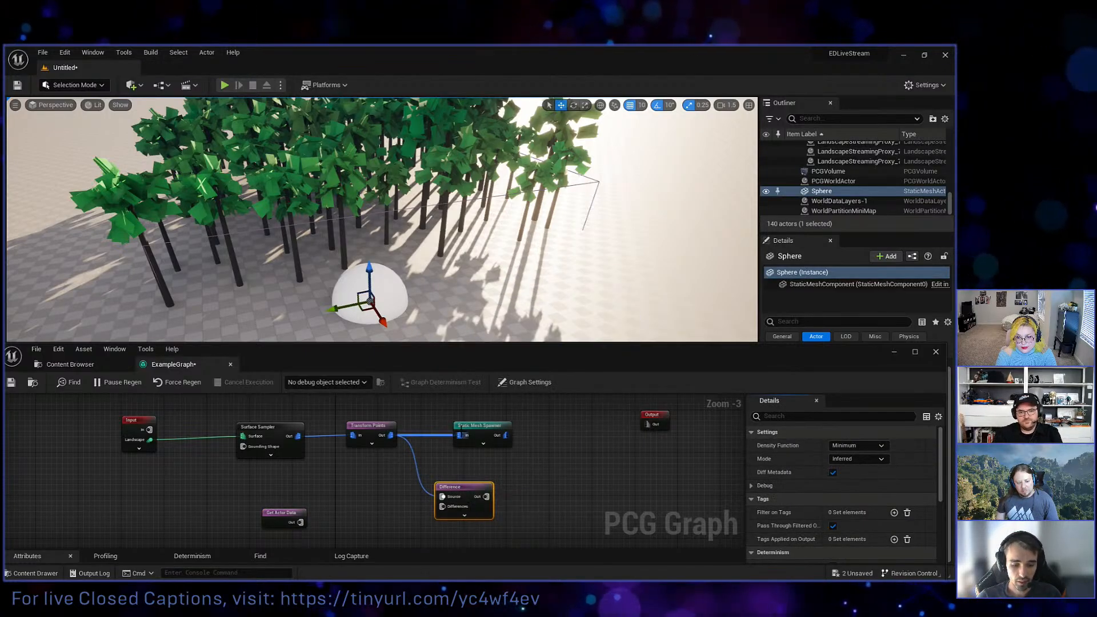
Shift the Static Mesh Spawner aside and feed it only from the Difference output, with Get Actor Data connected to the Differences input.
{"action": "left_click", "coordinate": [459, 435], "text": "alt"}
{"action": "left_click_drag", "start_coordinate": [479, 438], "coordinate": [558, 449]}
{"action": "left_click_drag", "start_coordinate": [486, 496], "coordinate": [541, 445]}
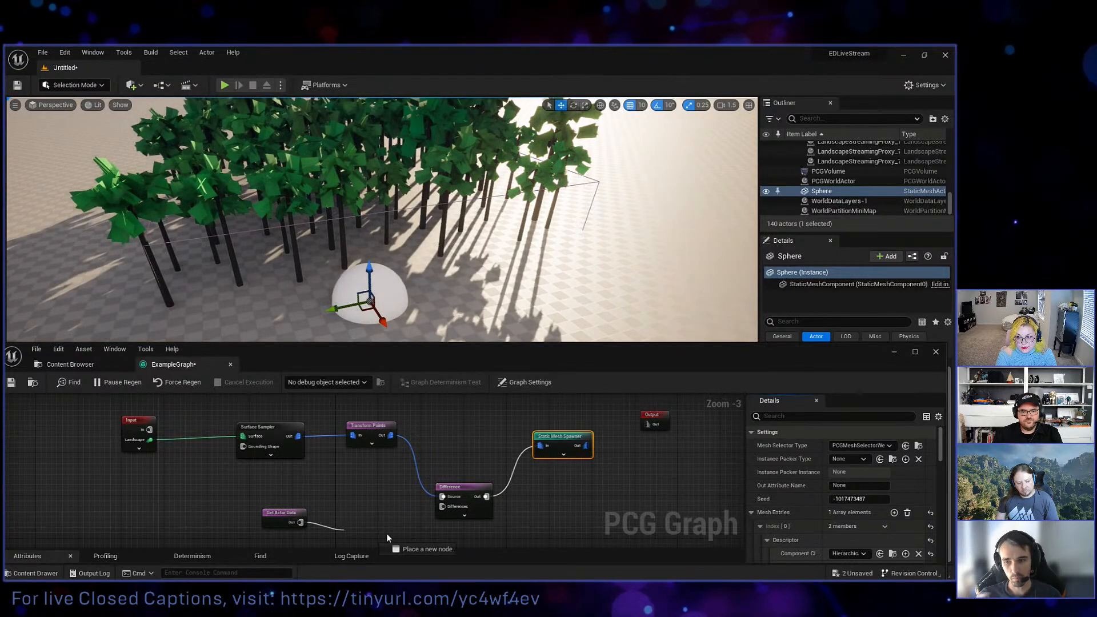
{"action": "left_click_drag", "start_coordinate": [387, 538], "coordinate": [433, 510]}
{"action": "scroll", "coordinate": [344, 485], "scroll_direction": "down", "scroll_amount": 3}
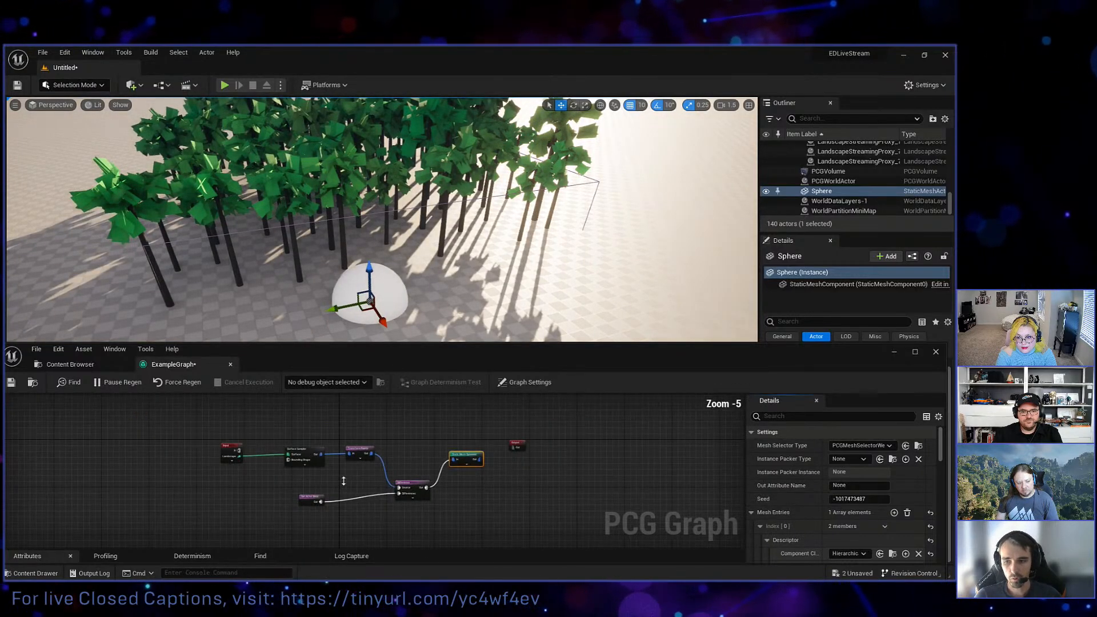
Turn on the debug display for the Surface Sampler node and look at its sampled points among the trees.
{"action": "scroll", "coordinate": [383, 453], "scroll_direction": "up", "scroll_amount": 4}
{"action": "left_click", "coordinate": [383, 453]}
{"action": "key", "text": "d"}
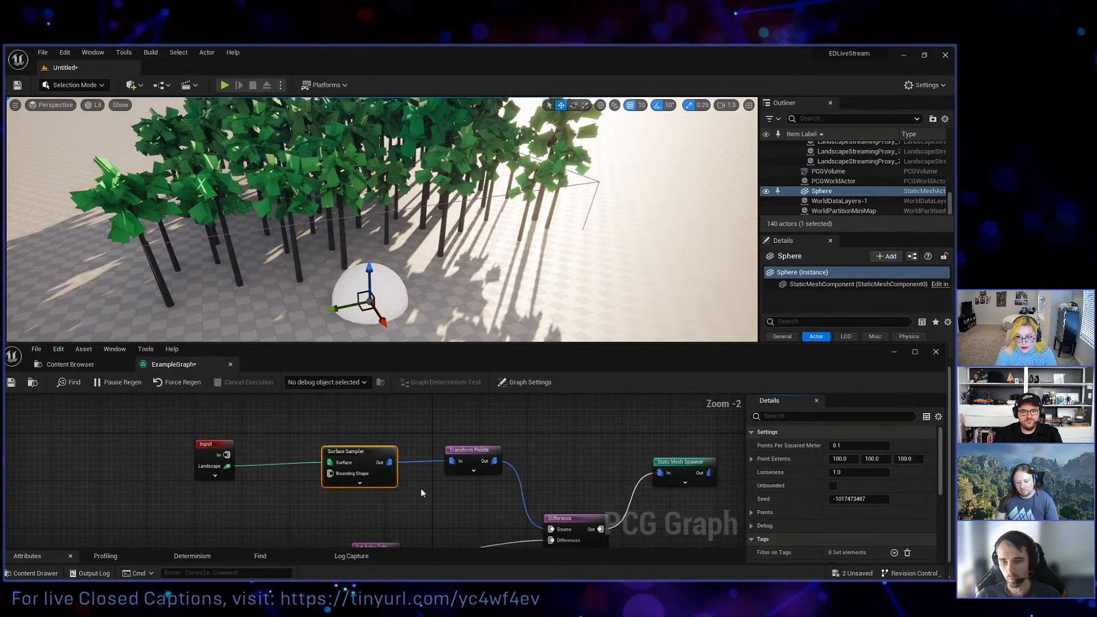
{"action": "right_click", "coordinate": [378, 453]}
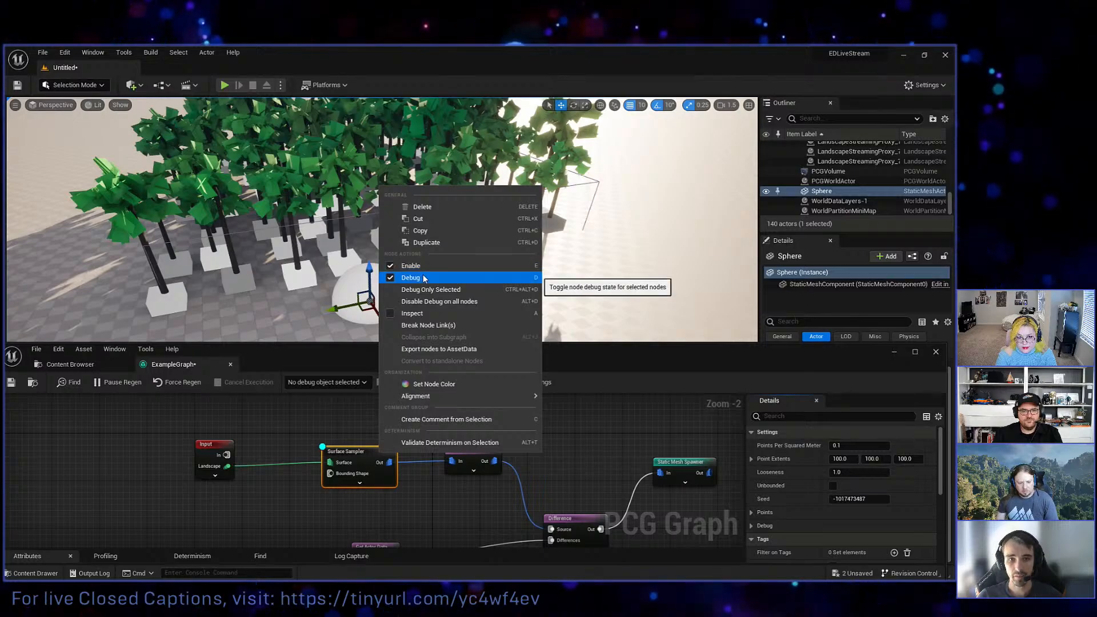
{"action": "left_click", "coordinate": [360, 425]}
{"action": "right_click_drag", "start_coordinate": [367, 240], "coordinate": [334, 259]}
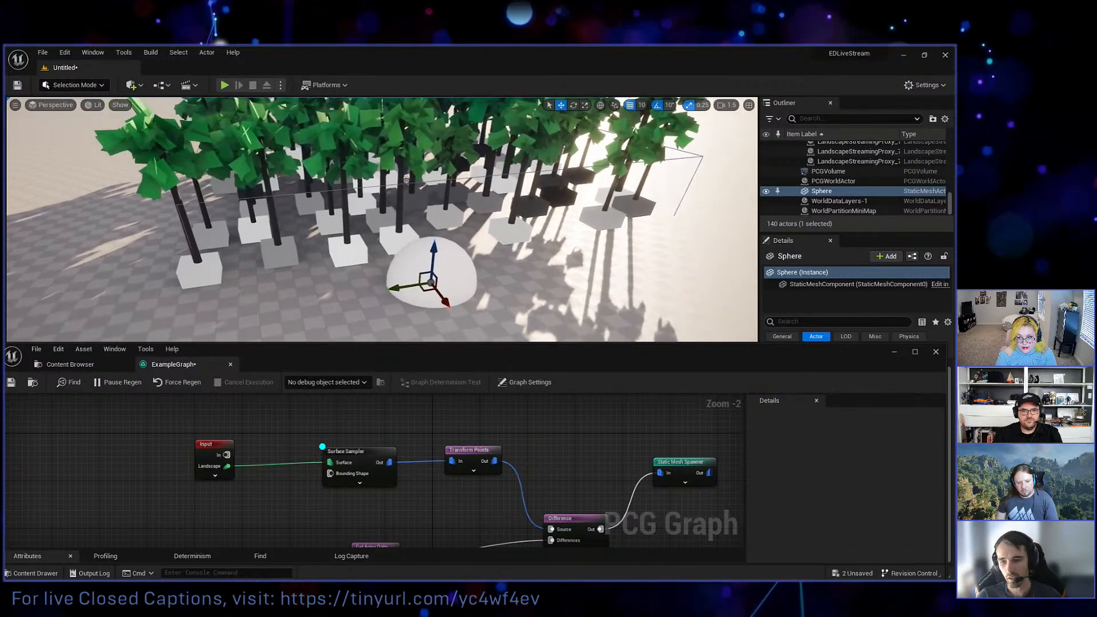
Disable the Static Mesh Spawner node to view only the debug points in the level.
{"action": "left_click", "coordinate": [680, 461]}
{"action": "key", "text": "e"}
{"action": "right_click_drag", "start_coordinate": [548, 274], "coordinate": [531, 291]}
{"action": "key", "text": "w"}
{"action": "right_click_drag", "start_coordinate": [557, 197], "coordinate": [426, 209]}
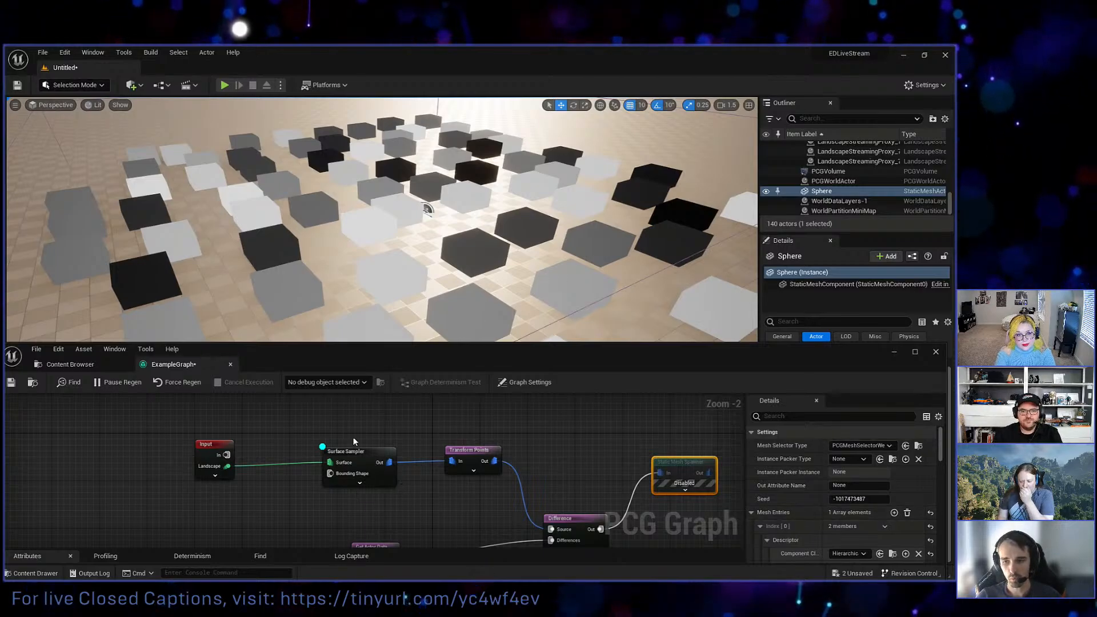
Inspect the Surface Sampler with PCGVolume / PCG Component as the debug object, and enlarge its point attribute table.
{"action": "left_click", "coordinate": [376, 476]}
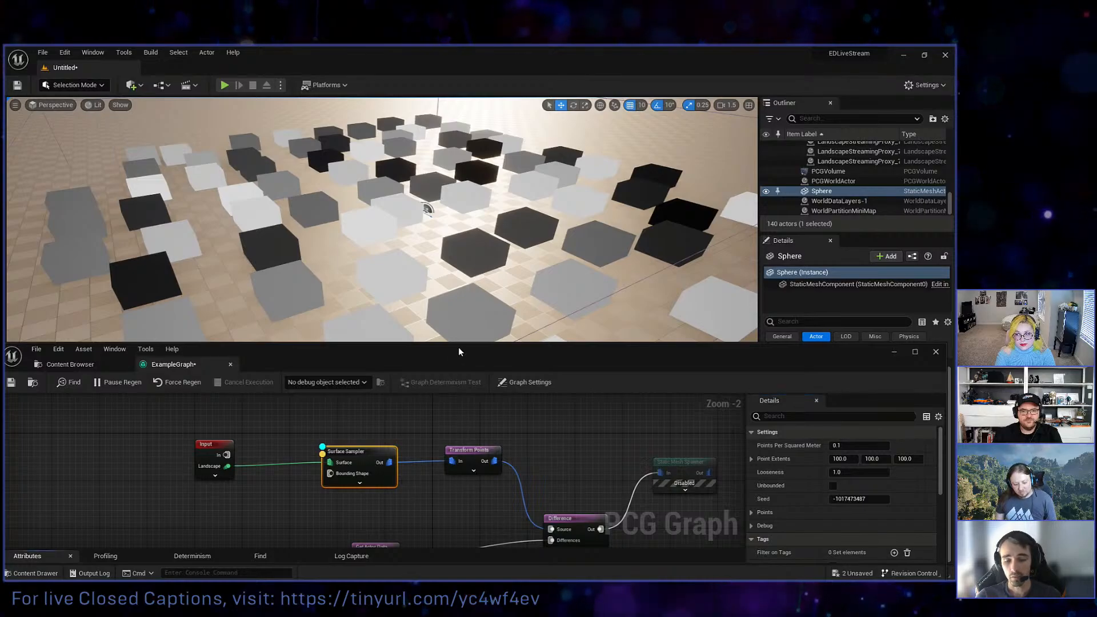
{"action": "left_click", "coordinate": [333, 383]}
{"action": "left_click", "coordinate": [320, 407]}
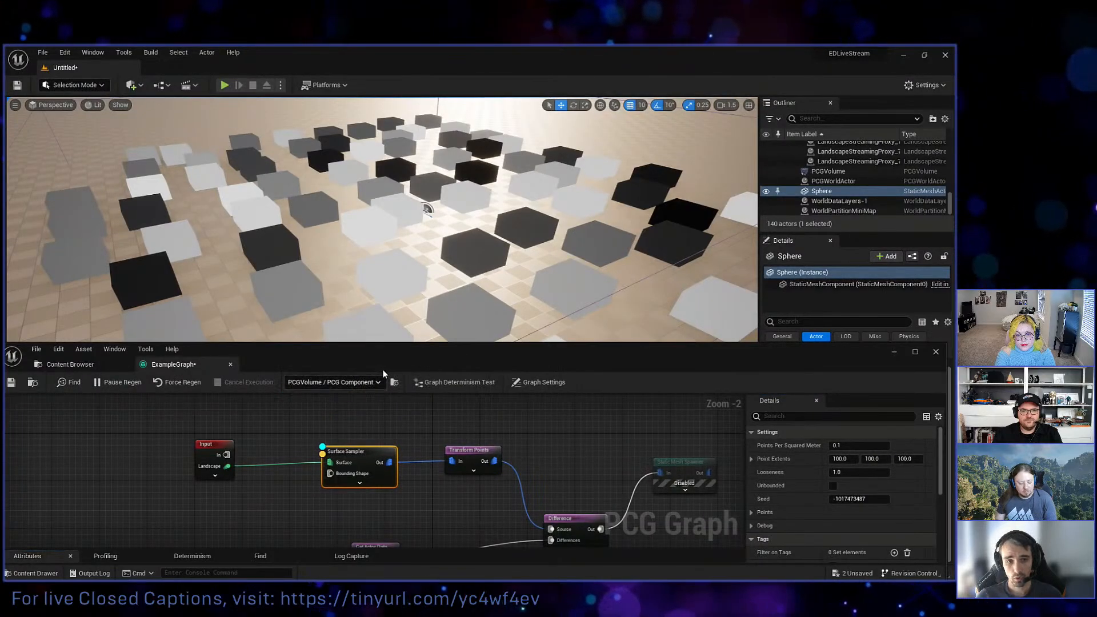
{"action": "left_click_drag", "start_coordinate": [383, 374], "coordinate": [382, 235]}
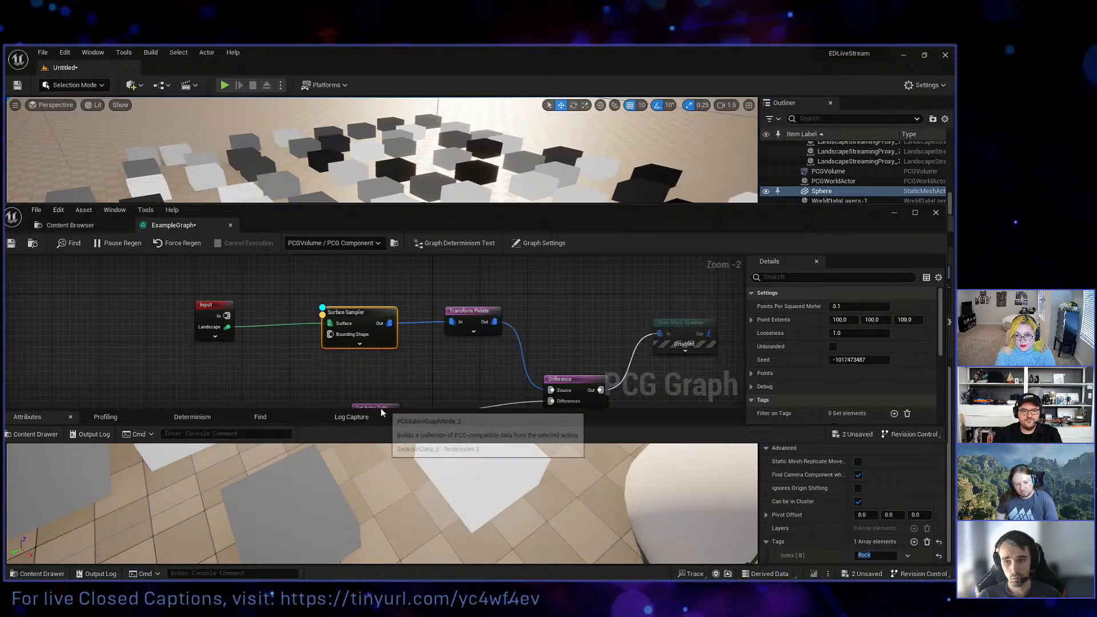
{"action": "left_click_drag", "start_coordinate": [381, 409], "coordinate": [374, 329]}
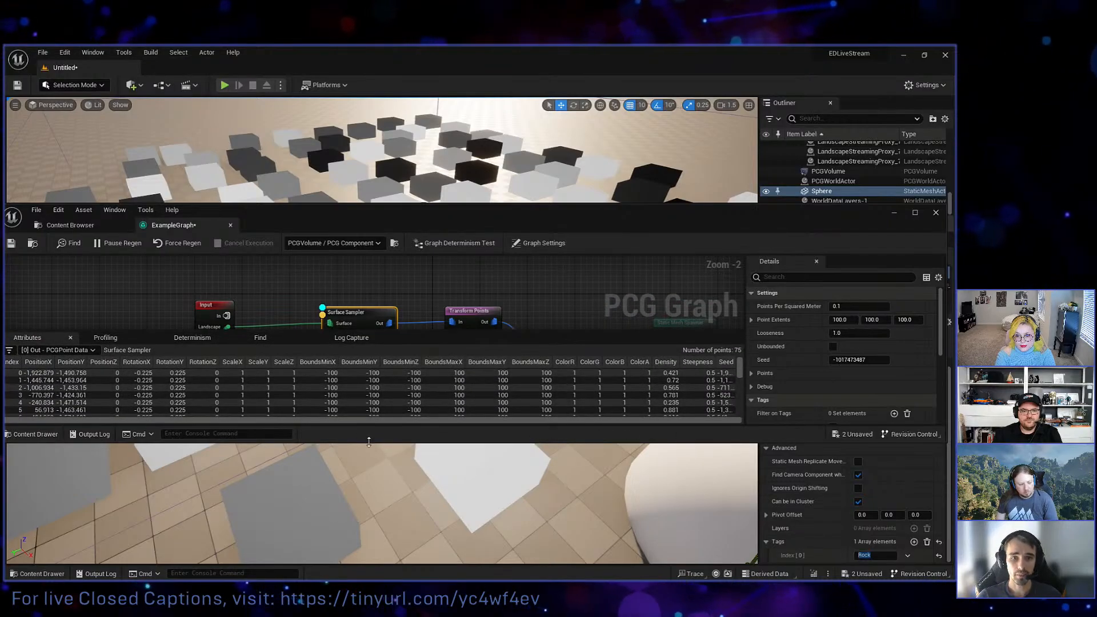
{"action": "left_click_drag", "start_coordinate": [368, 441], "coordinate": [378, 563]}
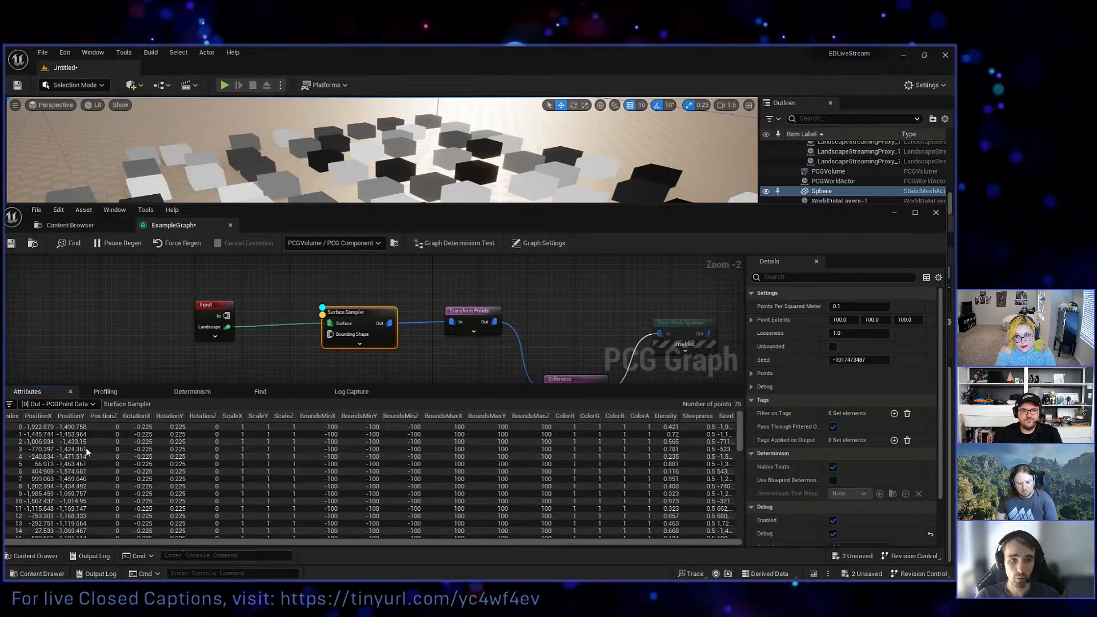
Focus the level view on sampled points 0 to 4 from the attribute table, and shrink the table and graph window back.
{"action": "double_click", "coordinate": [67, 428]}
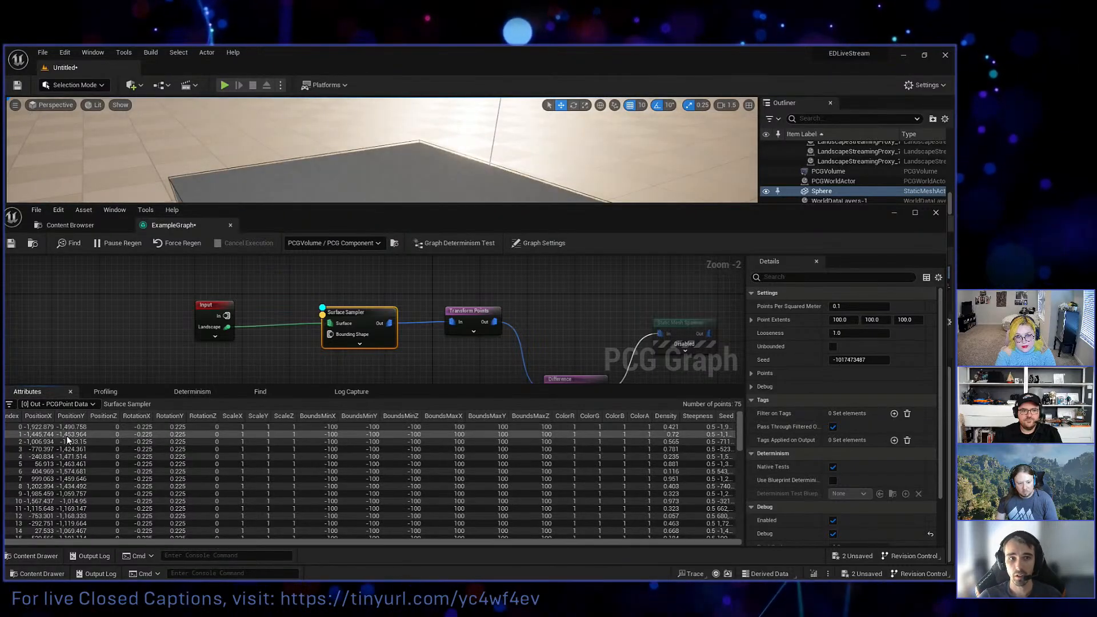
{"action": "double_click", "coordinate": [67, 436]}
{"action": "double_click", "coordinate": [68, 442]}
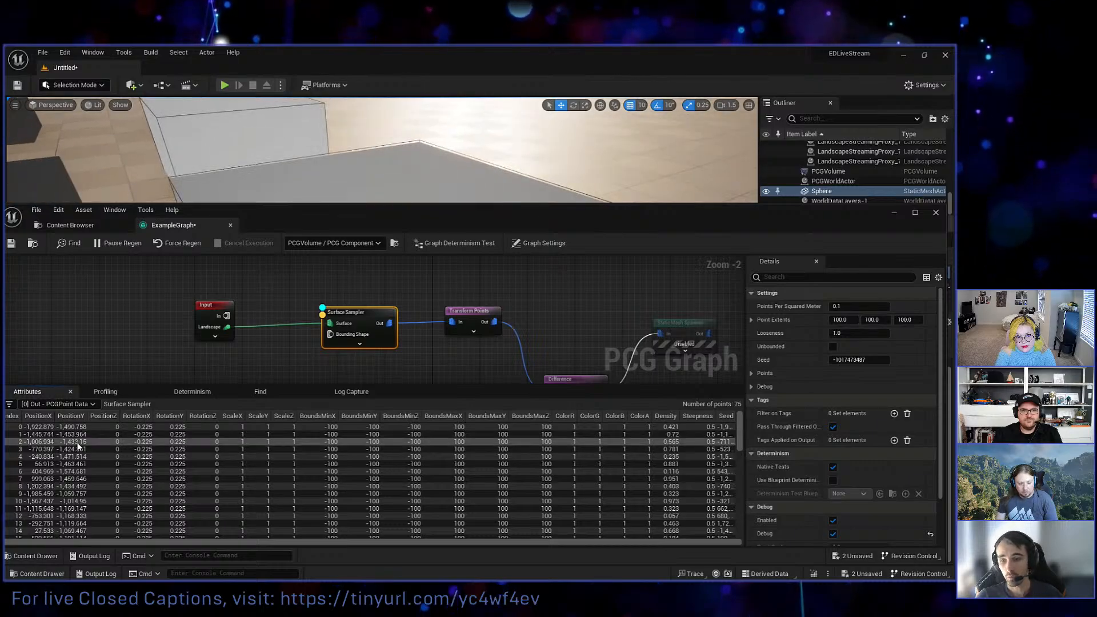
{"action": "double_click", "coordinate": [77, 449]}
{"action": "double_click", "coordinate": [80, 457]}
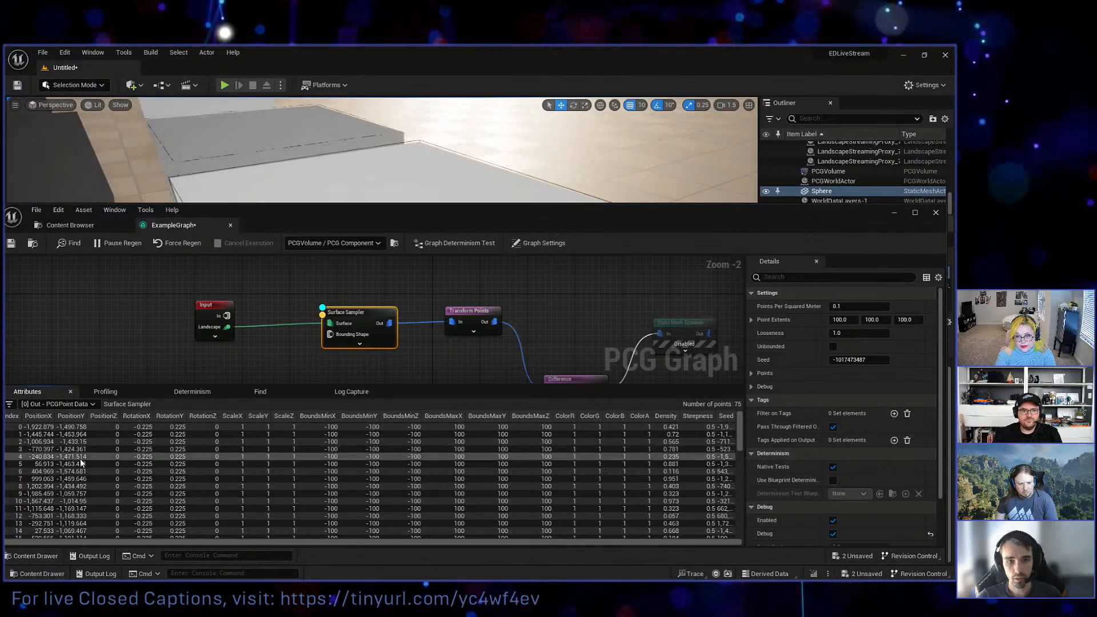
{"action": "key", "text": "s"}
{"action": "mouse_move", "coordinate": [381, 134]}
{"action": "right_mouse_down"}
{"action": "mouse_move", "coordinate": [394, 137]}
{"action": "mouse_move", "coordinate": [383, 140]}
{"action": "right_mouse_up"}
{"action": "mouse_move", "coordinate": [367, 180]}
{"action": "right_mouse_down"}
{"action": "mouse_move", "coordinate": [343, 173]}
{"action": "mouse_move", "coordinate": [366, 179]}
{"action": "right_mouse_up"}
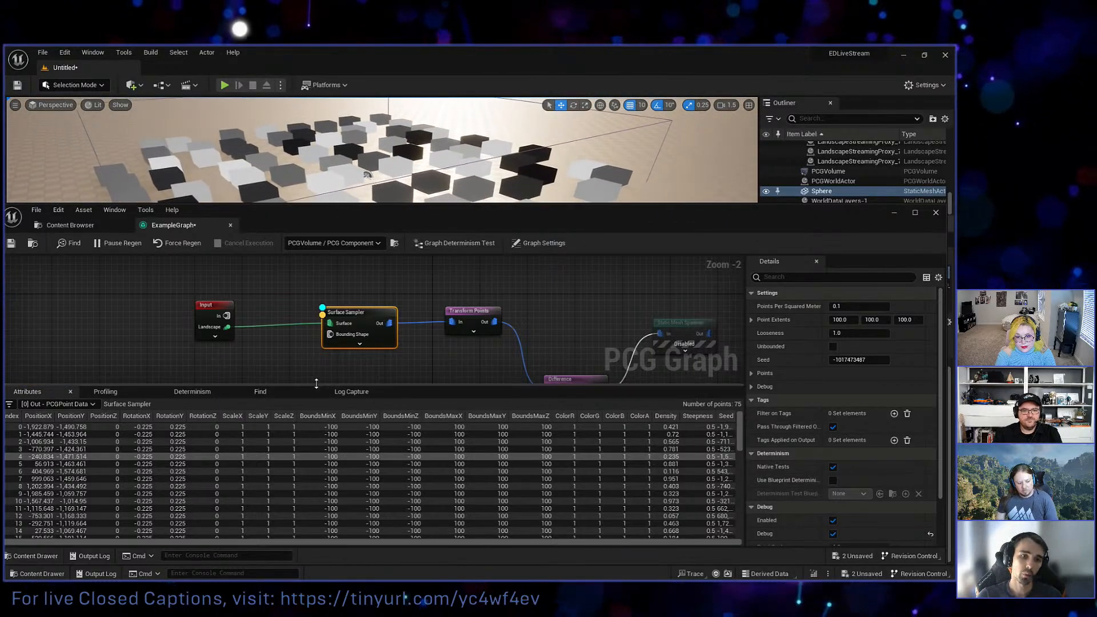
{"action": "left_click_drag", "start_coordinate": [318, 390], "coordinate": [317, 527]}
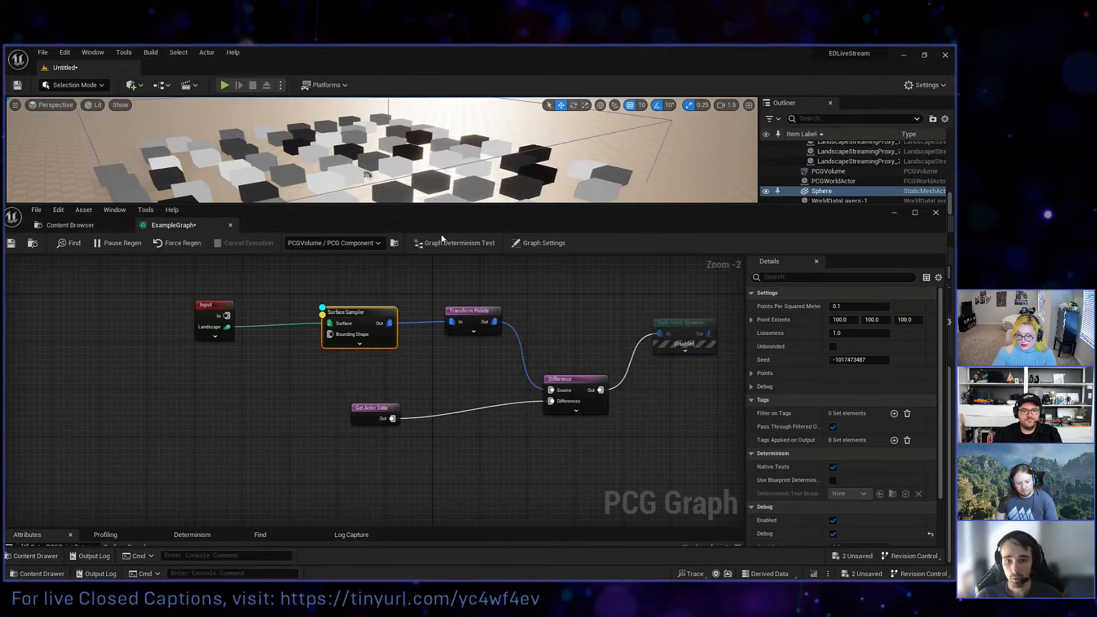
{"action": "left_click_drag", "start_coordinate": [431, 204], "coordinate": [431, 343]}
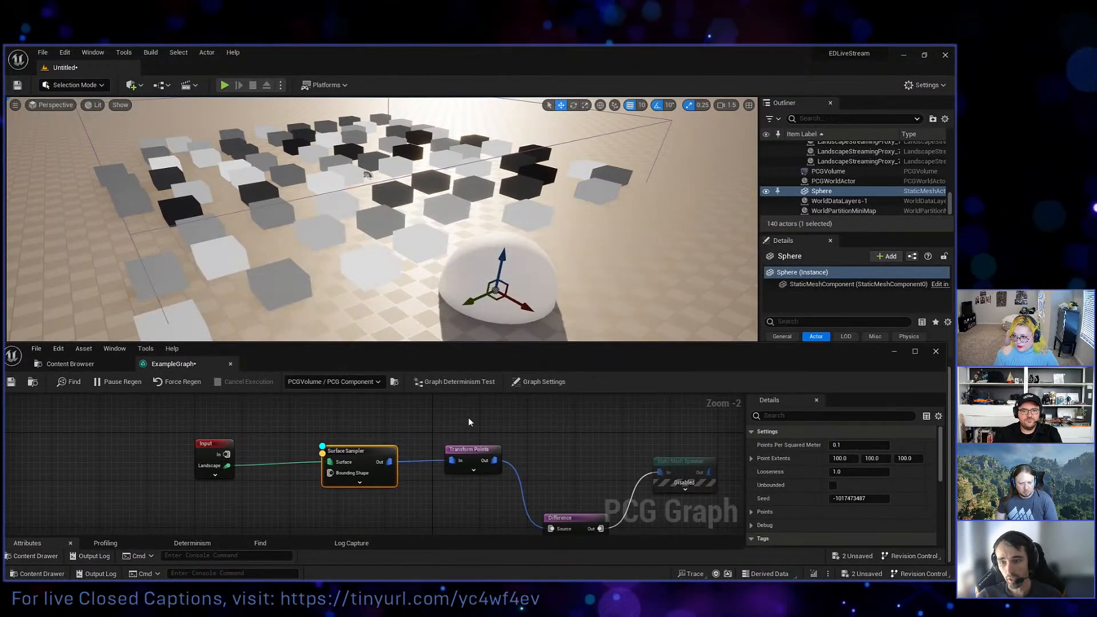
Switch the debug display from the Surface Sampler to the Transform Points node only.
{"action": "right_click_drag", "start_coordinate": [467, 417], "coordinate": [407, 417]}
{"action": "left_click_drag", "start_coordinate": [408, 426], "coordinate": [423, 478]}
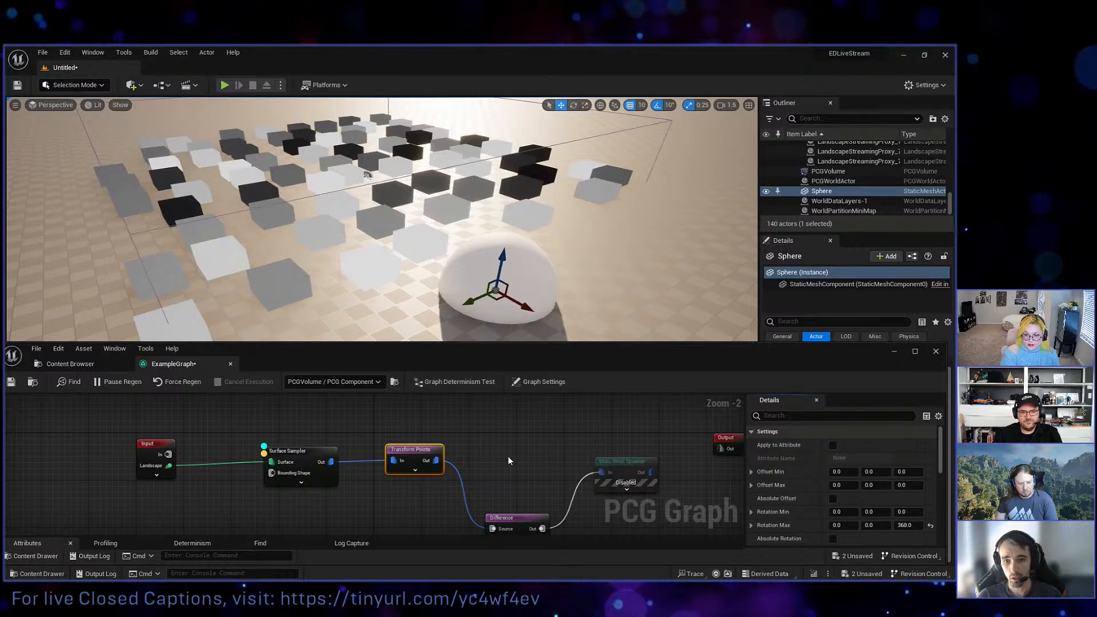
{"action": "key", "text": "d"}
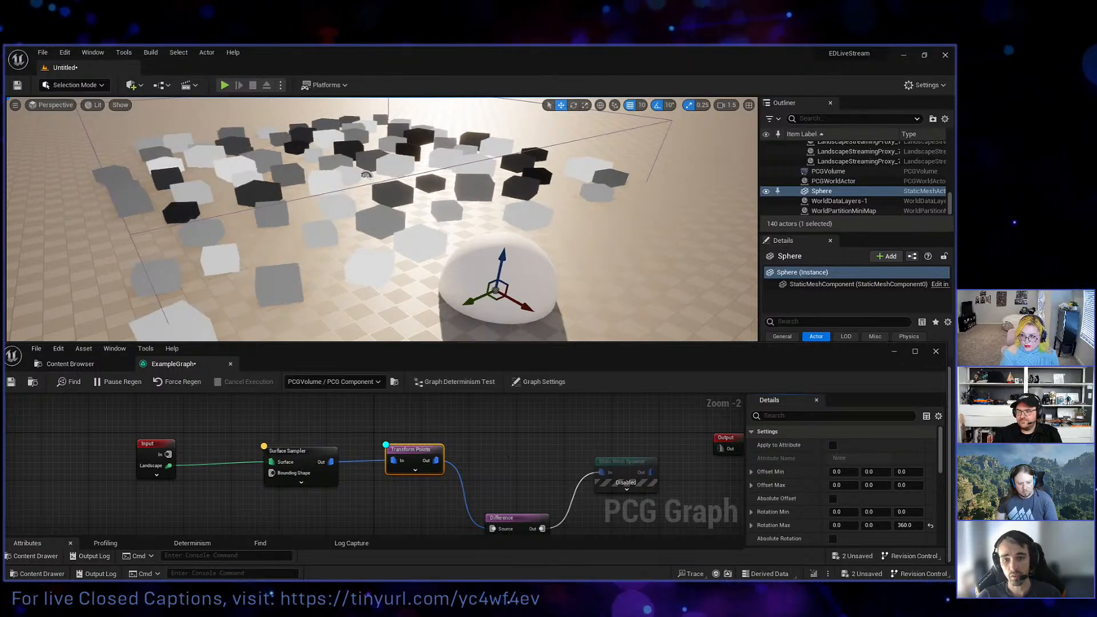
Re-enable the Static Mesh Spawner node and turn off the debug display on Transform Points.
{"action": "right_click_drag", "start_coordinate": [485, 428], "coordinate": [380, 436]}
{"action": "left_click", "coordinate": [460, 457]}
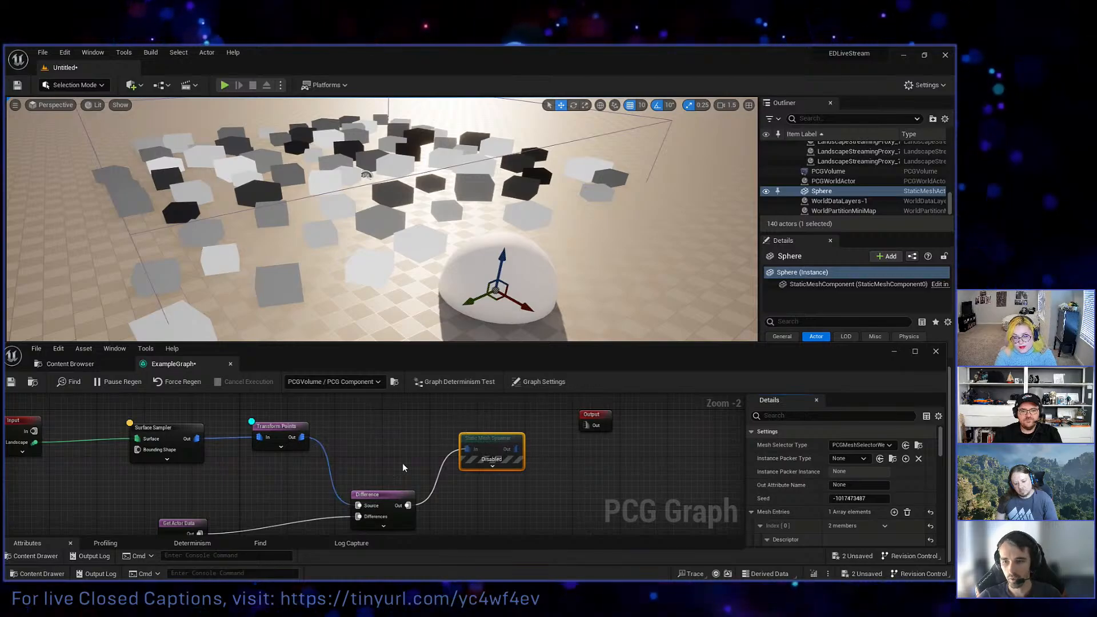
{"action": "key", "text": "e"}
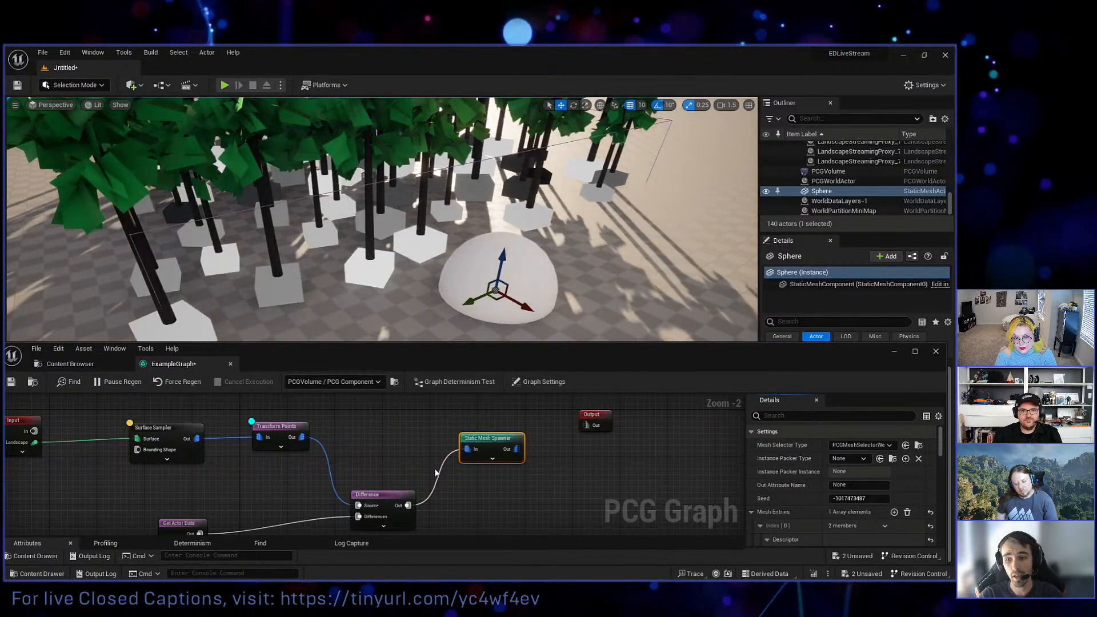
{"action": "left_click", "coordinate": [289, 454]}
{"action": "right_click_drag", "start_coordinate": [290, 450], "coordinate": [312, 452]}
{"action": "key", "text": "d"}
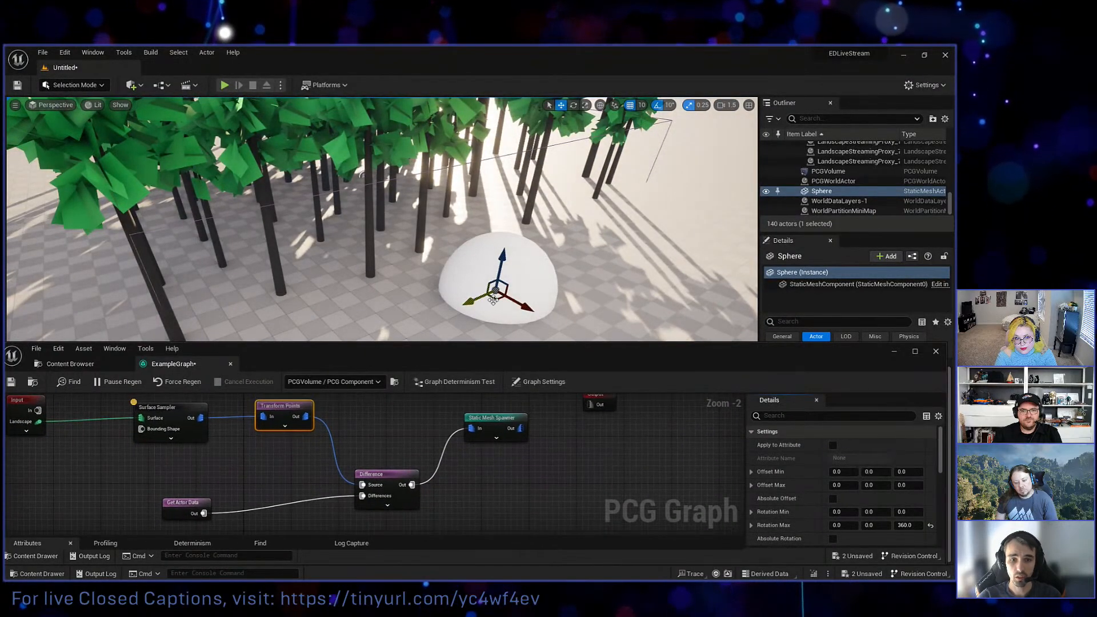
Move the sphere in towards the trees and place the Get Actor Data node closer to the Difference node.
{"action": "left_click_drag", "start_coordinate": [503, 304], "coordinate": [422, 252]}
{"action": "right_click_drag", "start_coordinate": [443, 299], "coordinate": [417, 289]}
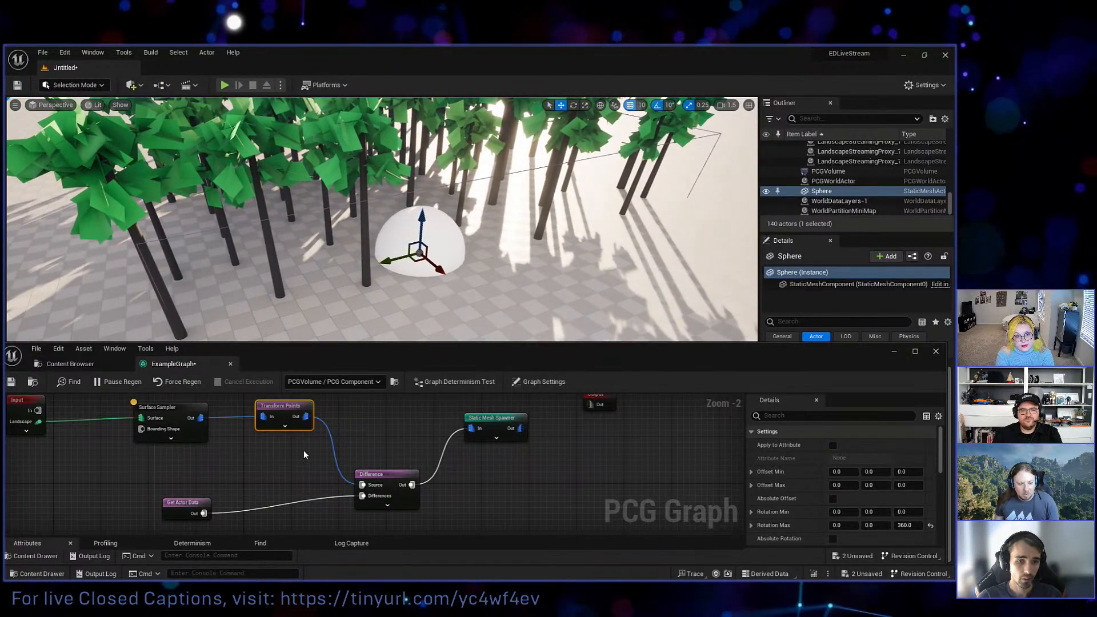
{"action": "left_click_drag", "start_coordinate": [191, 502], "coordinate": [236, 488]}
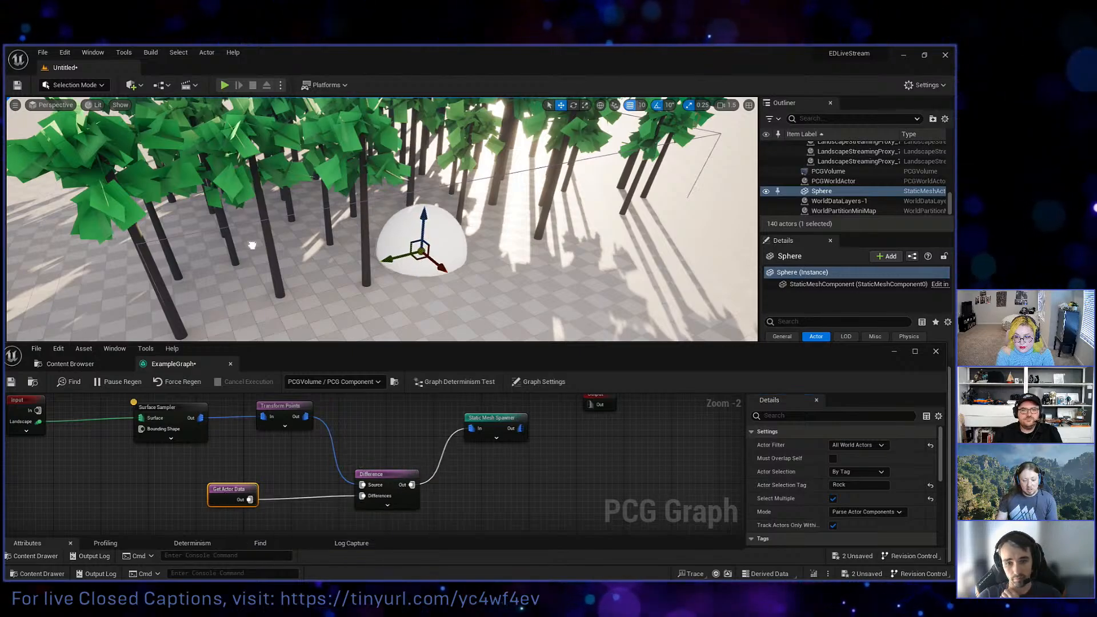
Place two duplicates of the Rock-tagged sphere in and beside the forest.
{"action": "left_click_drag", "start_coordinate": [416, 234], "coordinate": [424, 264]}
{"action": "left_click_drag", "start_coordinate": [512, 234], "coordinate": [231, 267]}
{"action": "mouse_move", "coordinate": [231, 267]}
{"action": "right_mouse_down"}
{"action": "mouse_move", "coordinate": [211, 268]}
{"action": "mouse_move", "coordinate": [197, 297]}
{"action": "mouse_move", "coordinate": [223, 283]}
{"action": "mouse_move", "coordinate": [218, 273]}
{"action": "right_mouse_up"}
{"action": "left_click", "coordinate": [859, 485]}
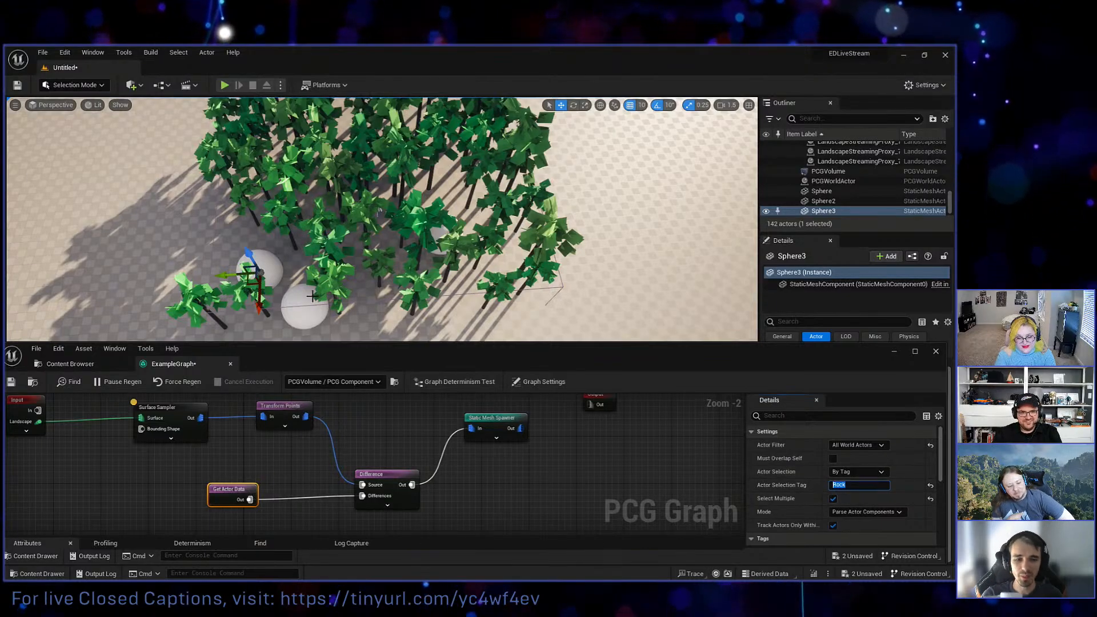
Move the original sphere from the forest's edge deeper in among the trees.
{"action": "left_click", "coordinate": [299, 326]}
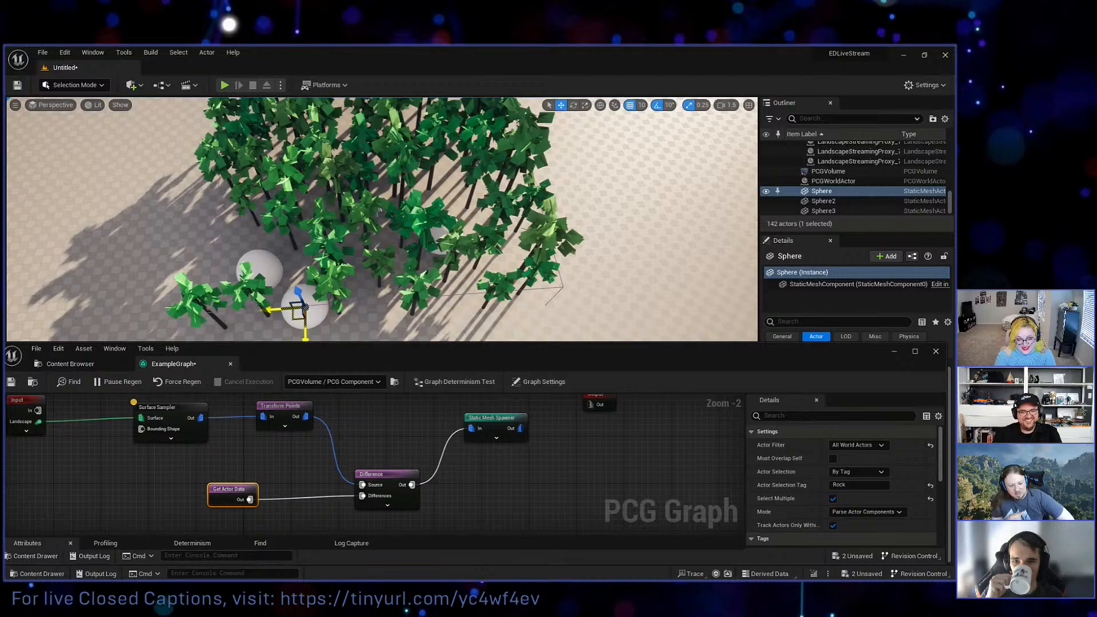
{"action": "left_click_drag", "start_coordinate": [298, 312], "coordinate": [305, 187]}
{"action": "right_click_drag", "start_coordinate": [320, 191], "coordinate": [348, 166]}
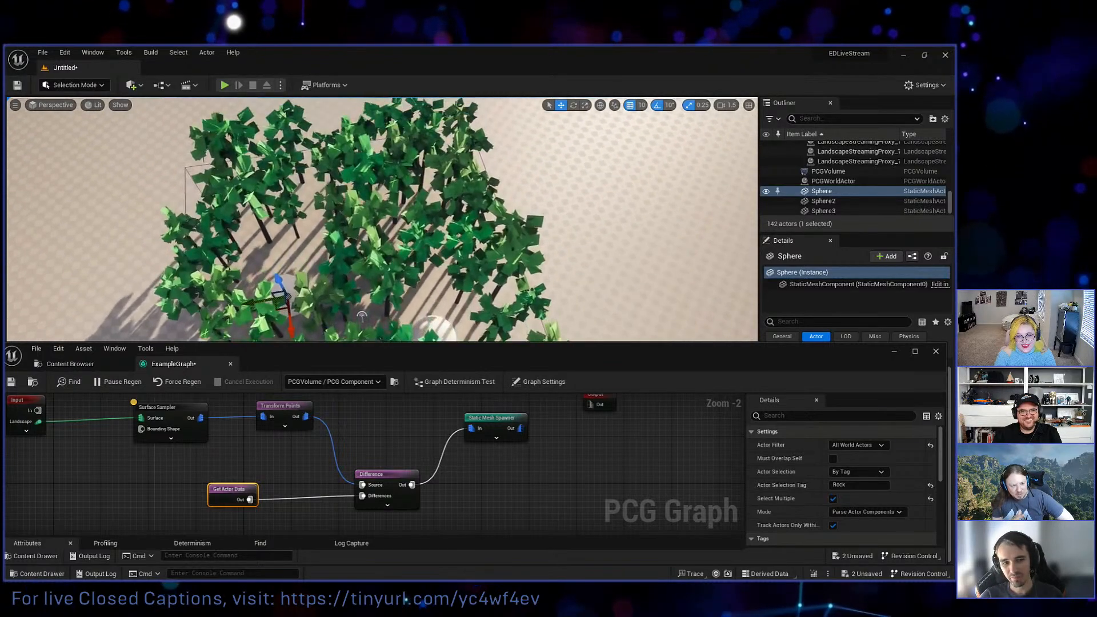
{"action": "right_click_drag", "start_coordinate": [423, 217], "coordinate": [437, 266]}
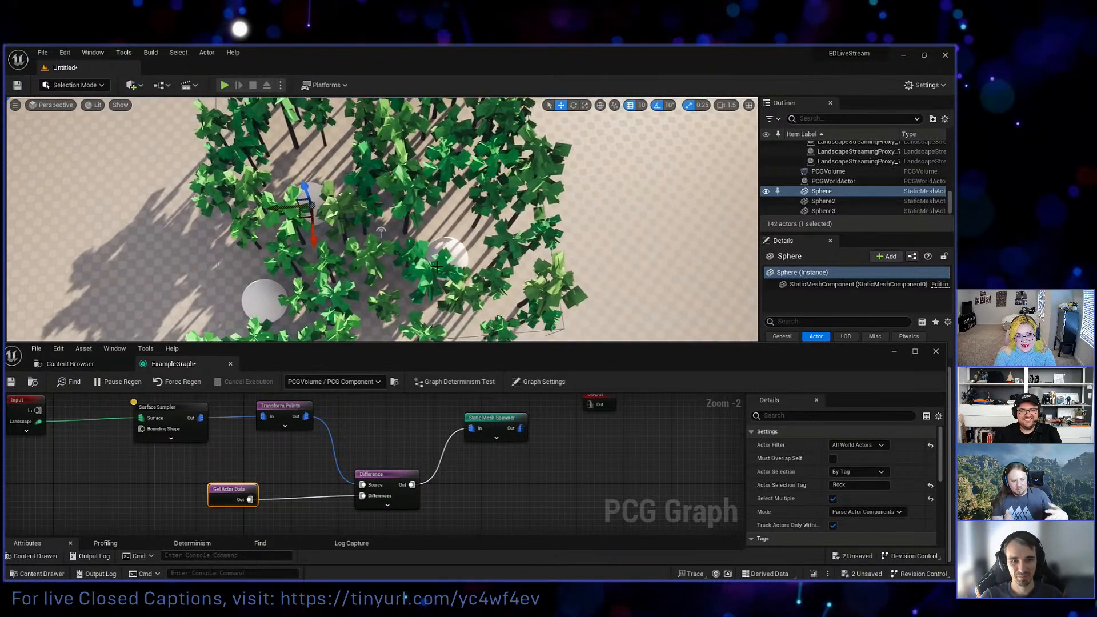
Place a further duplicate of the Rock-tagged sphere in the middle of the forest and check the cleared areas.
{"action": "left_click", "coordinate": [449, 257]}
{"action": "left_click_drag", "start_coordinate": [436, 269], "coordinate": [397, 231], "text": "alt"}
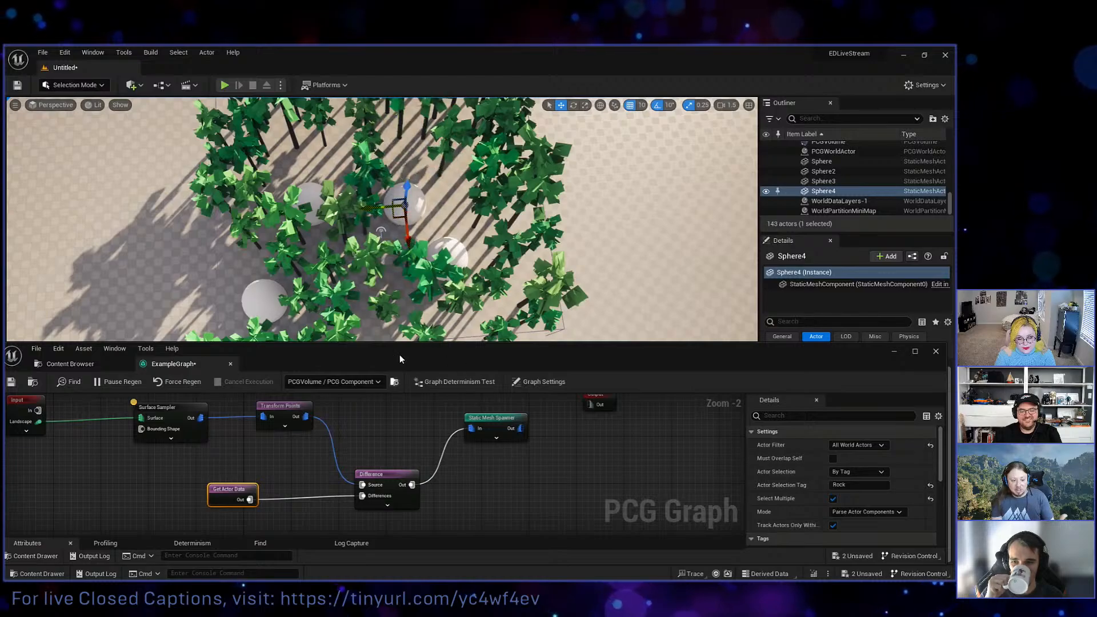
{"action": "mouse_move", "coordinate": [400, 257]}
{"action": "right_mouse_down"}
{"action": "mouse_move", "coordinate": [408, 287]}
{"action": "mouse_move", "coordinate": [402, 266]}
{"action": "right_mouse_up"}
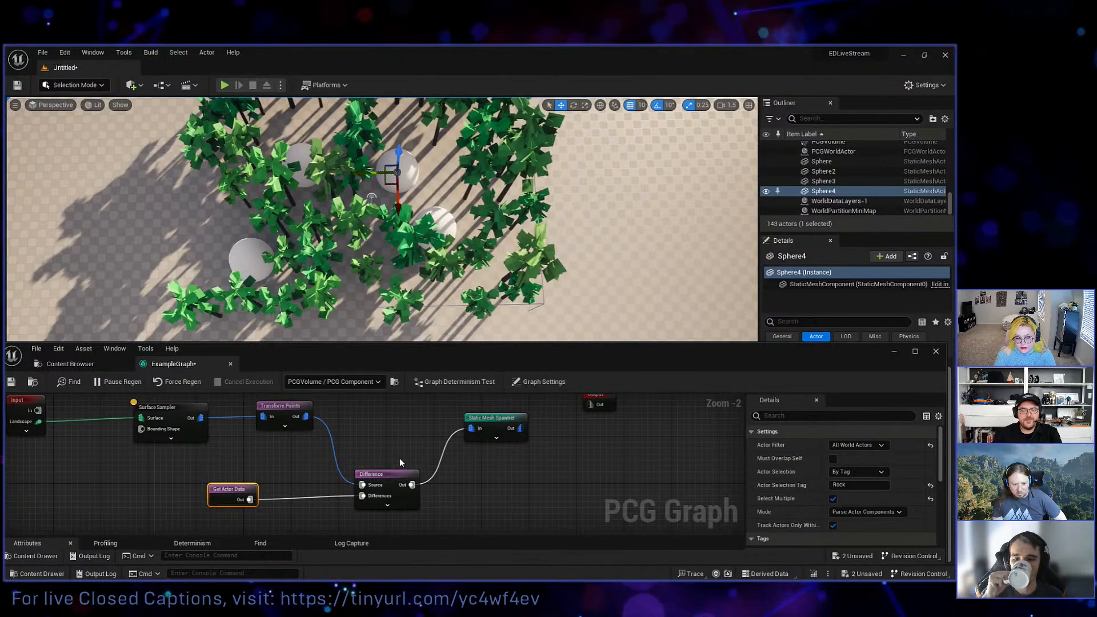
{"action": "scroll", "coordinate": [393, 447], "scroll_direction": "down", "scroll_amount": 2}
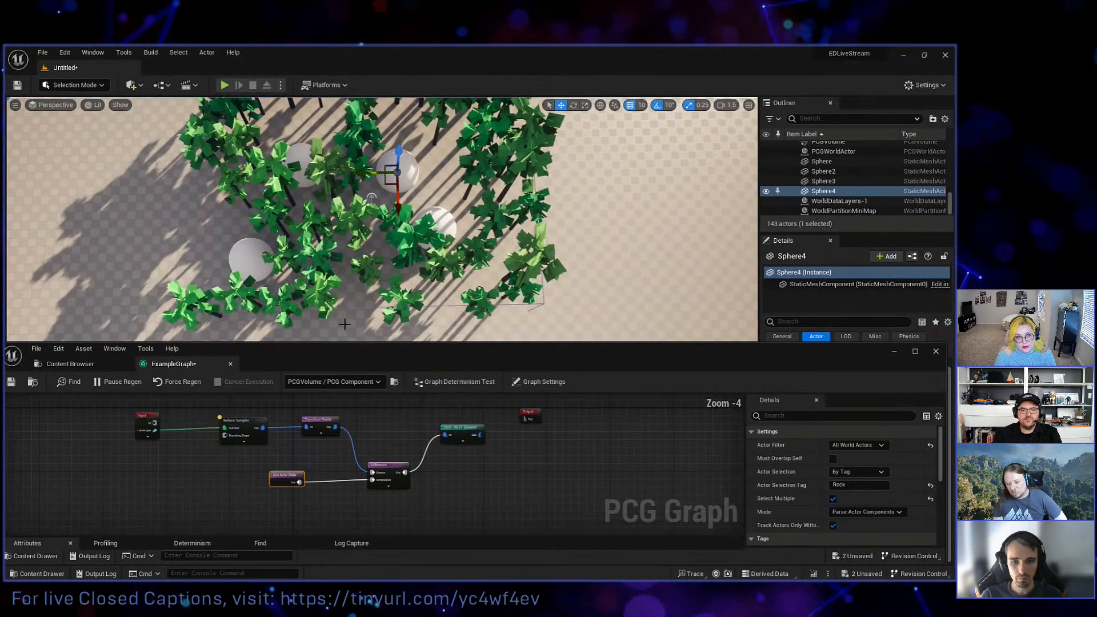
{"action": "right_click_drag", "start_coordinate": [245, 256], "coordinate": [255, 192]}
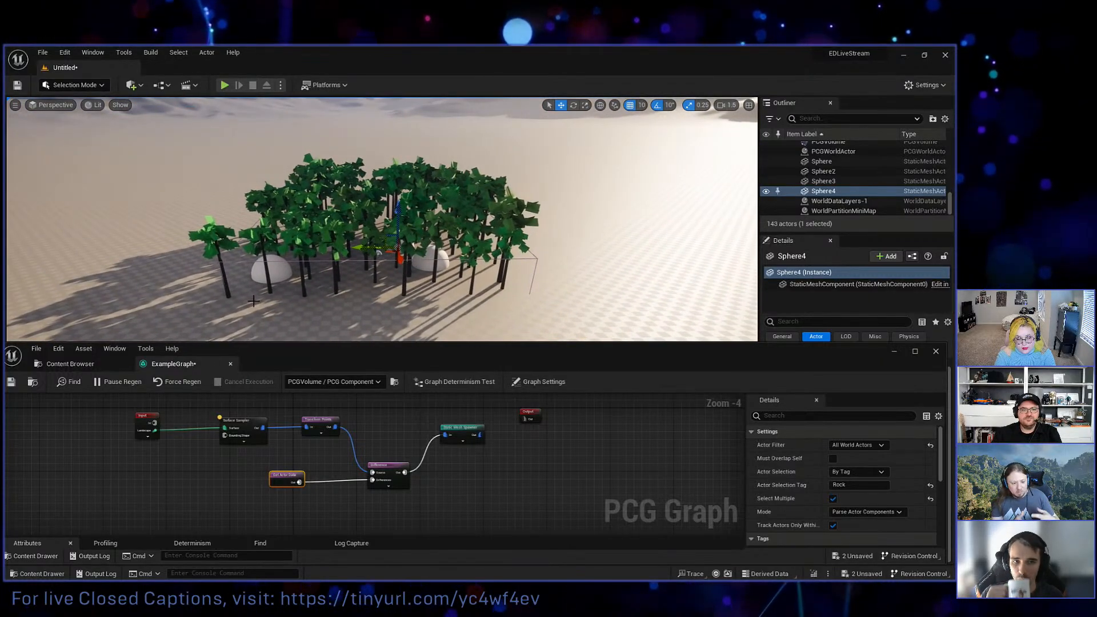
Move the Static Mesh Spawner farther from the Difference node, just below the Output node.
{"action": "right_click_drag", "start_coordinate": [224, 535], "coordinate": [289, 541]}
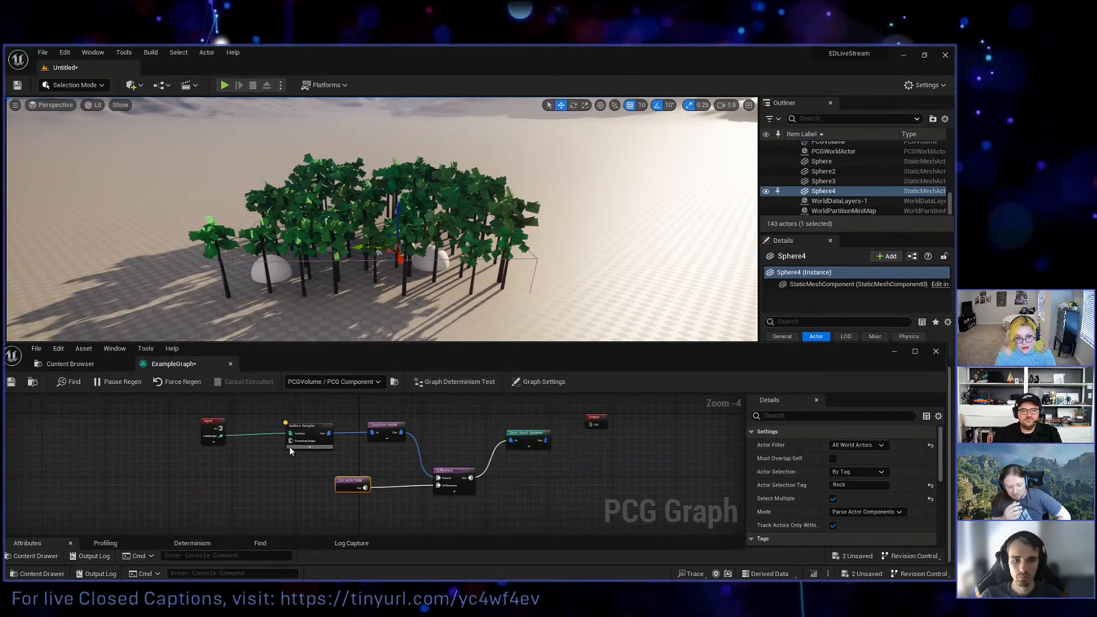
{"action": "scroll", "coordinate": [295, 449], "scroll_direction": "up", "scroll_amount": 4}
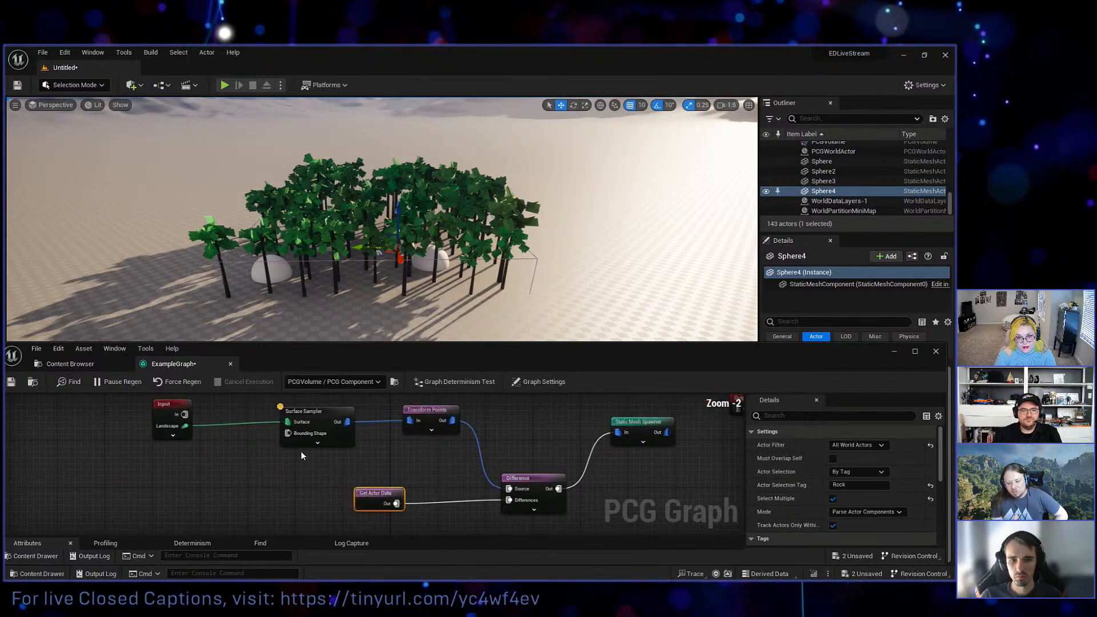
{"action": "right_click_drag", "start_coordinate": [308, 475], "coordinate": [304, 503]}
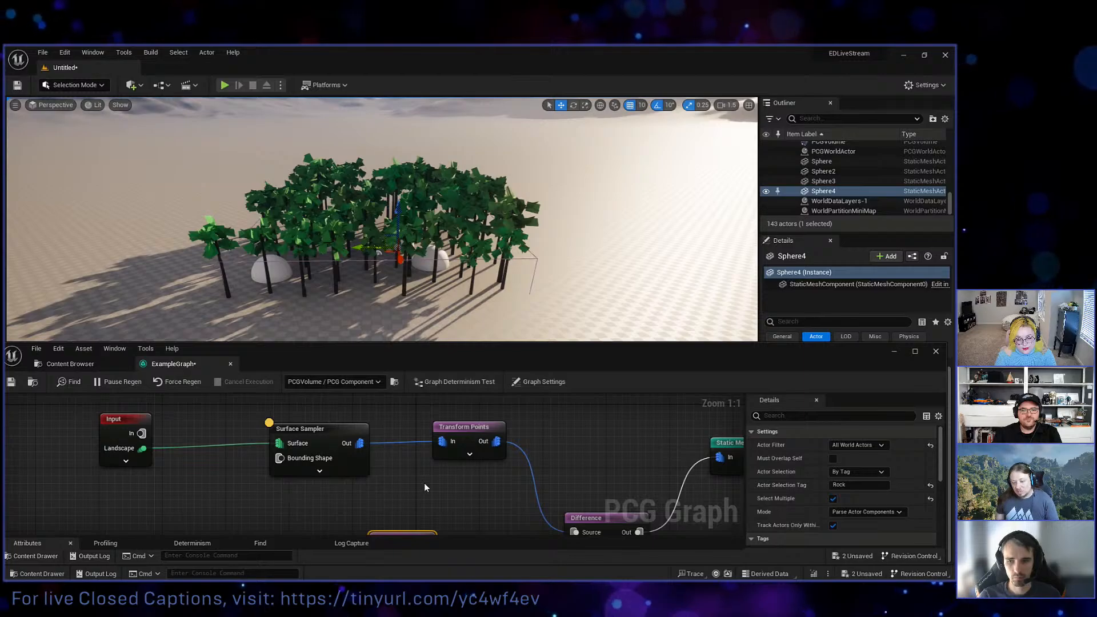
{"action": "right_click_drag", "start_coordinate": [534, 470], "coordinate": [289, 466]}
{"action": "left_click_drag", "start_coordinate": [462, 444], "coordinate": [630, 476]}
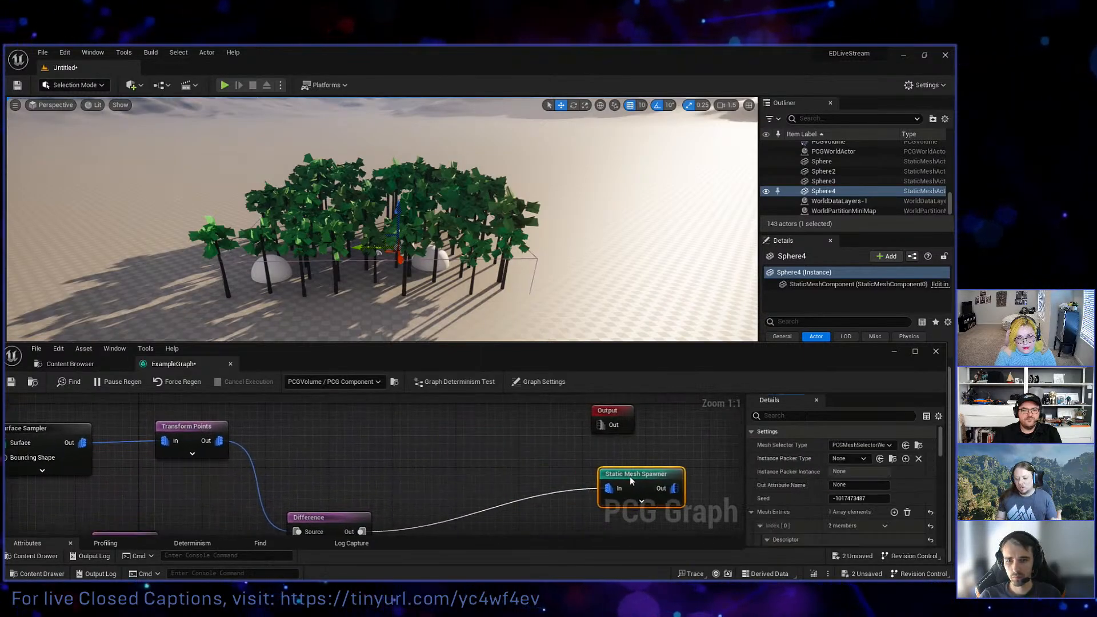
Insert a Density Filter node between the Difference node and the Static Mesh Spawner, and move the spawner closer to it.
{"action": "right_click_drag", "start_coordinate": [392, 500], "coordinate": [365, 461]}
{"action": "left_click_drag", "start_coordinate": [333, 492], "coordinate": [394, 447]}
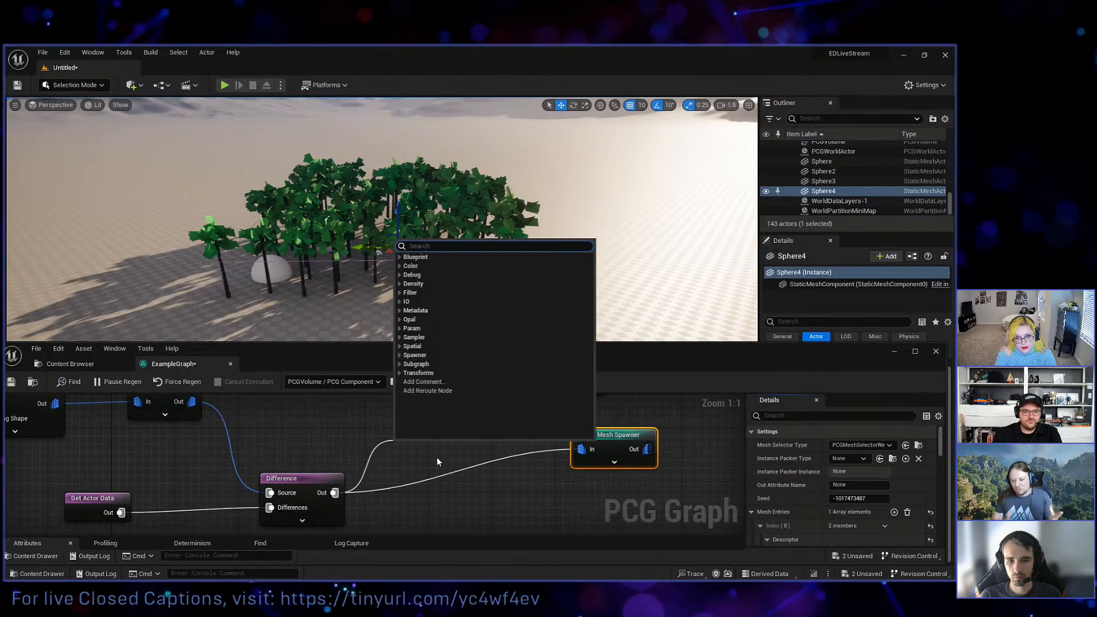
{"action": "type", "text": "density"}
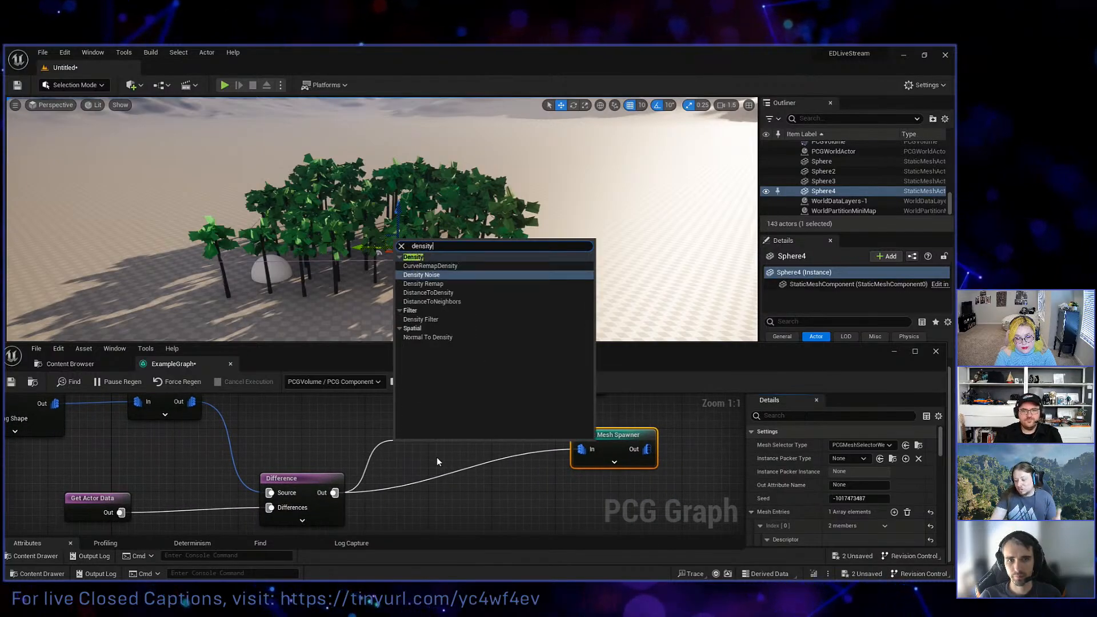
{"action": "key", "text": "Down"}
{"action": "key", "text": "Down"}
{"action": "key", "text": "Down"}
{"action": "key", "text": "Down"}
{"action": "key", "text": "Down"}
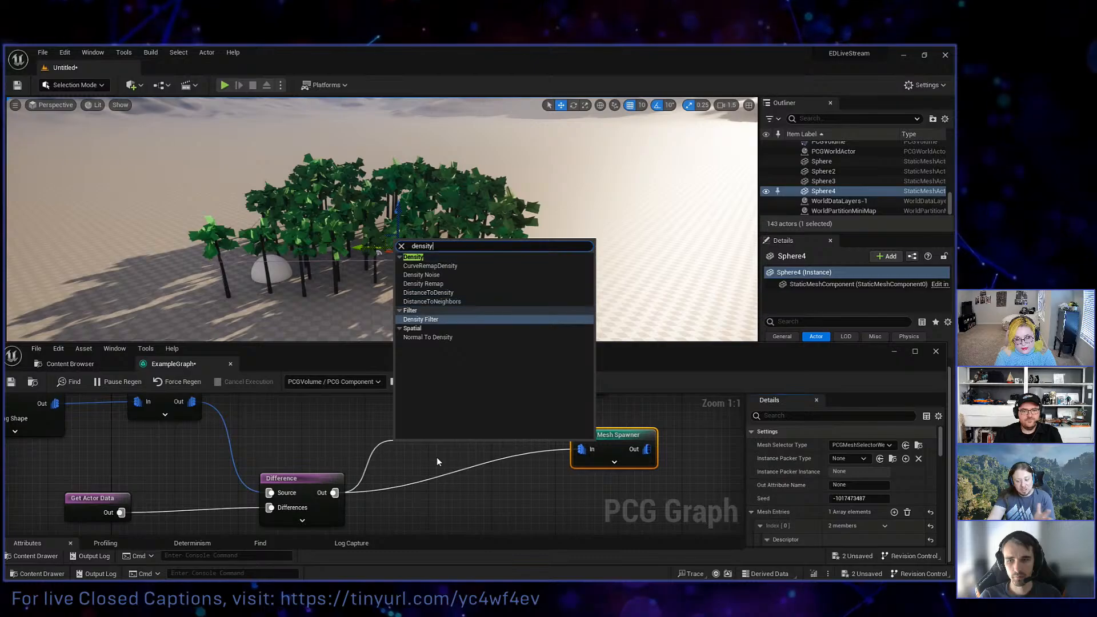
{"action": "key", "text": "Return"}
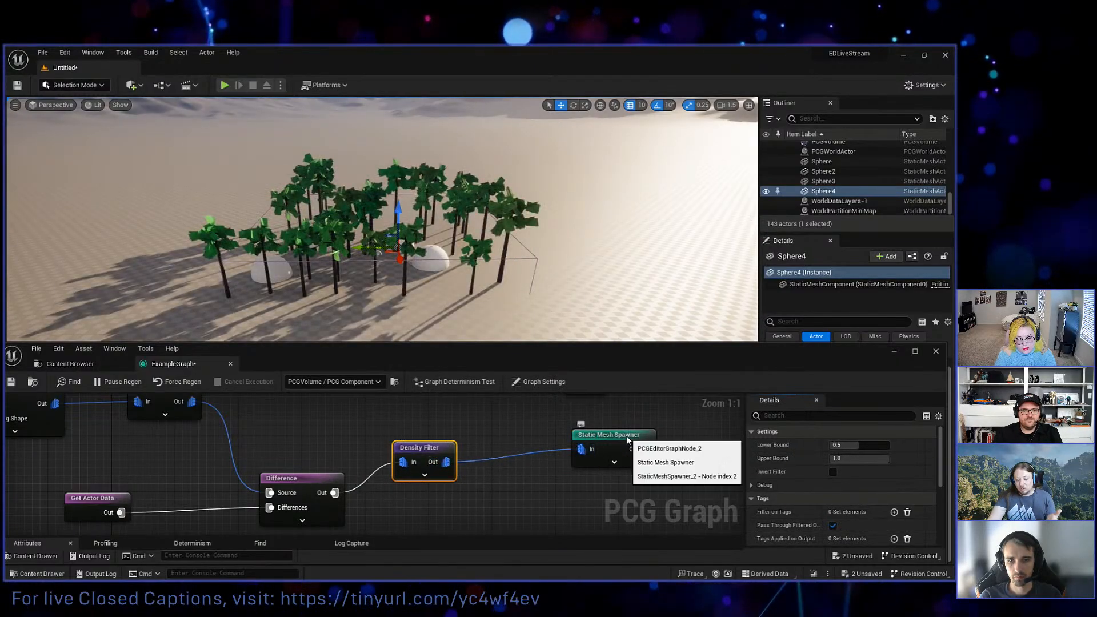
{"action": "left_click_drag", "start_coordinate": [626, 436], "coordinate": [586, 452]}
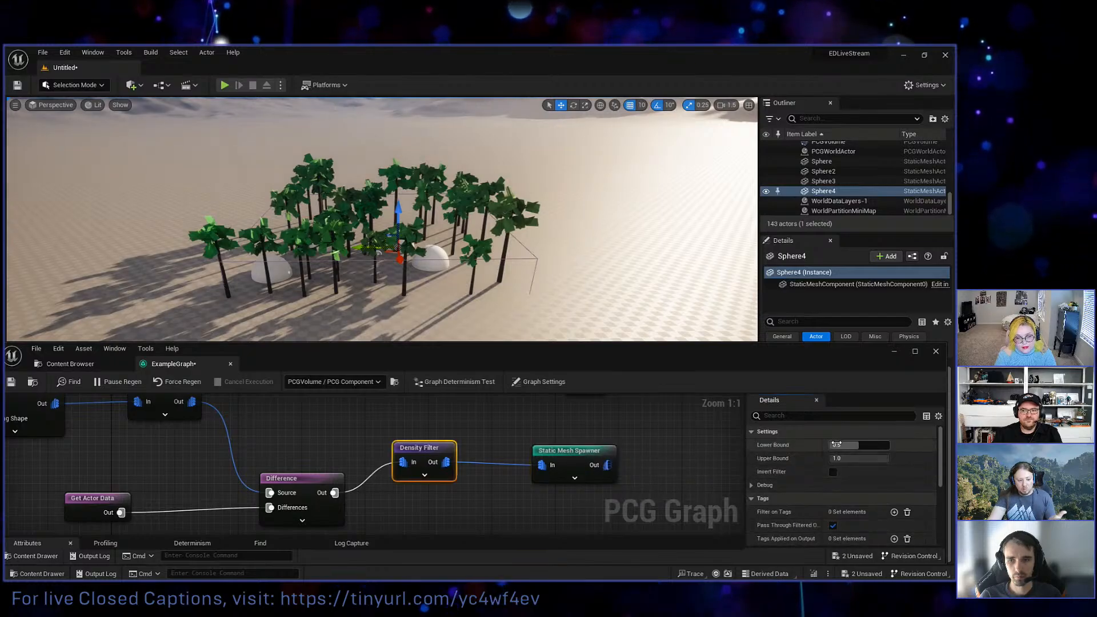
Set the Density Filter's Lower Bound to 0.0 and its Upper Bound to 0.5.
{"action": "left_click_drag", "start_coordinate": [856, 445], "coordinate": [830, 445]}
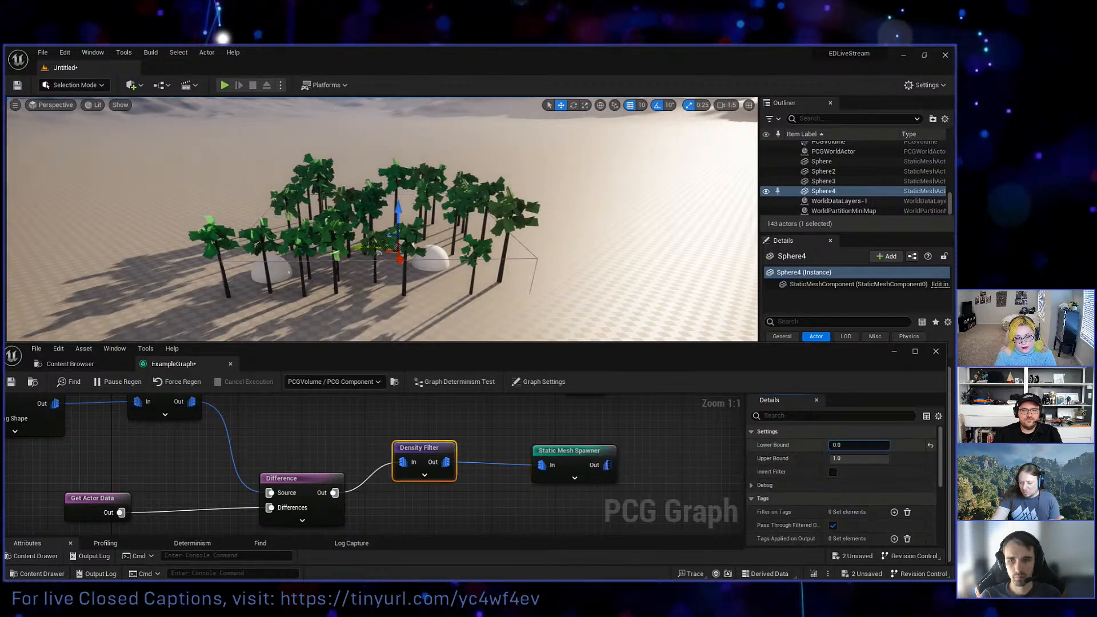
{"action": "left_click", "coordinate": [854, 459]}
{"action": "type", "text": "0.5"}
{"action": "key", "text": "Return"}
Try 0.7 and 0.1 as the Density Filter's Upper Bound, set it to 1.0, and deselect the node.
{"action": "type", "text": "0"}
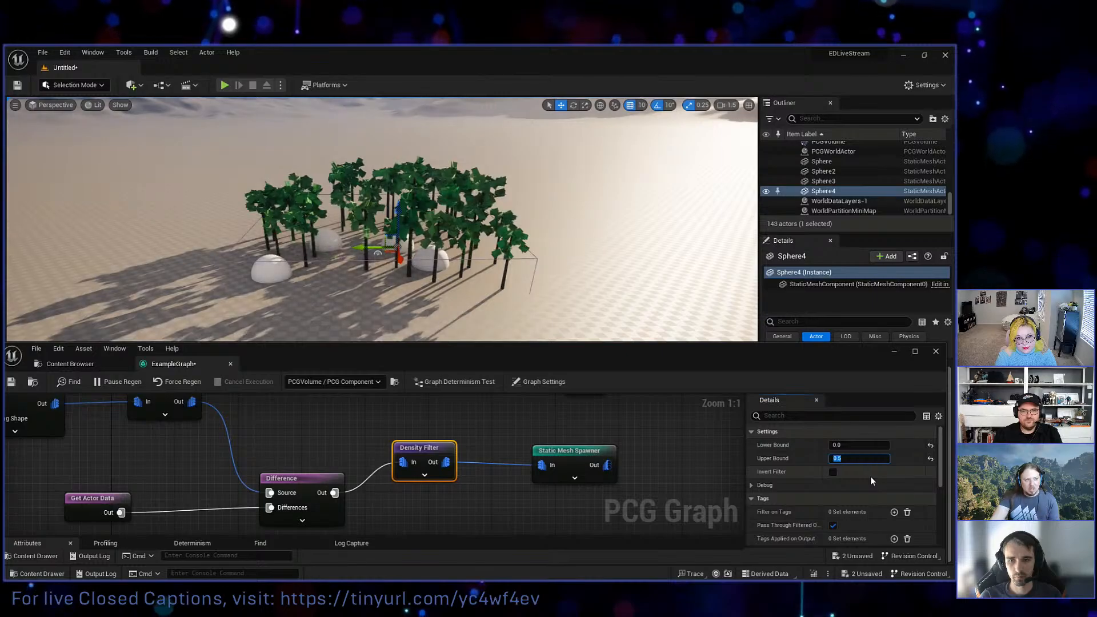
{"action": "type", "text": ".7"}
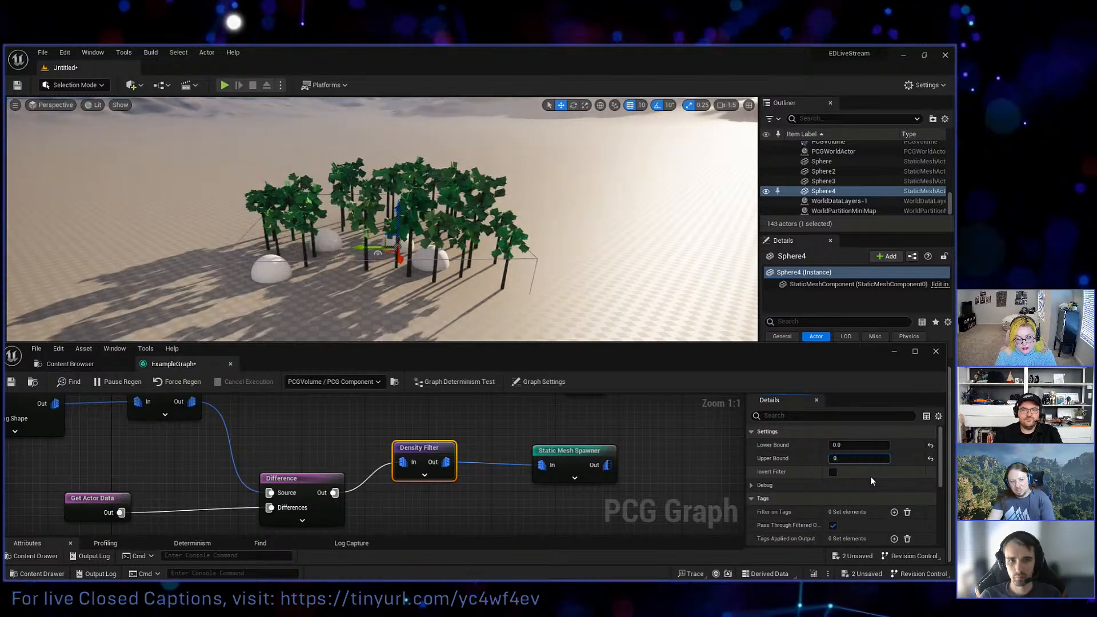
{"action": "key", "text": "Return"}
{"action": "type", "text": "0.1"}
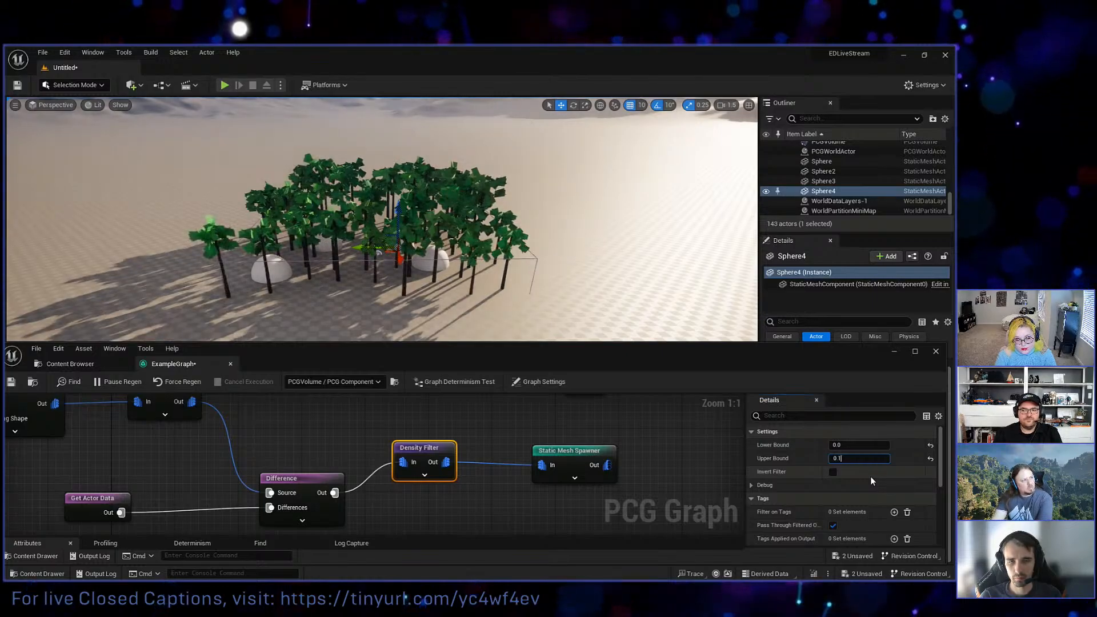
{"action": "key", "text": "Return"}
{"action": "type", "text": "1"}
{"action": "key", "text": "Return"}
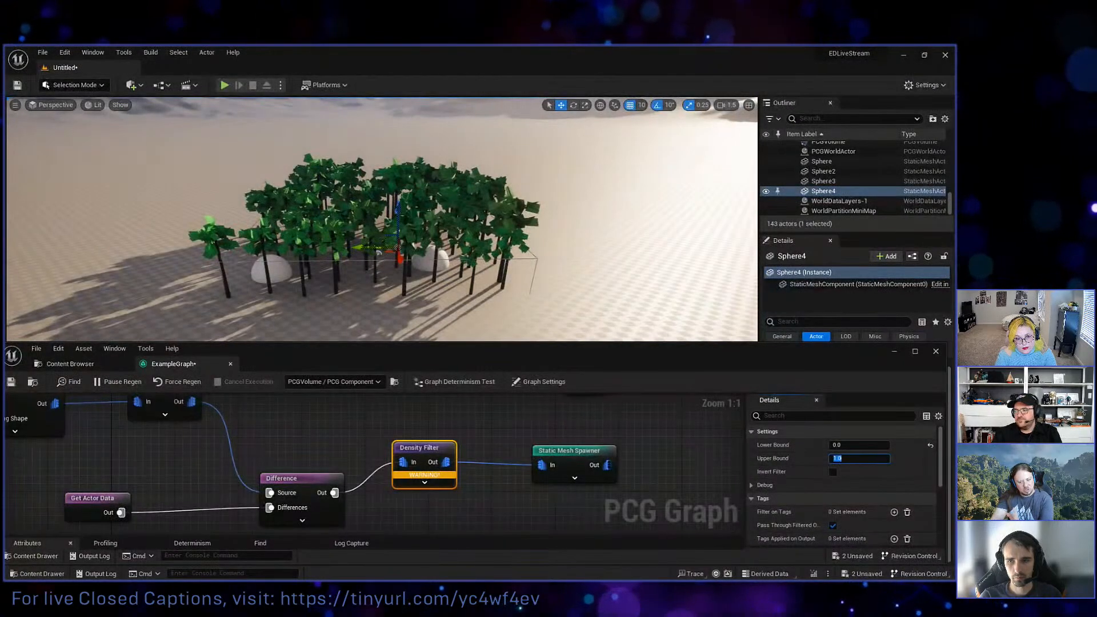
{"action": "left_click", "coordinate": [549, 411]}
{"action": "left_click", "coordinate": [549, 415]}
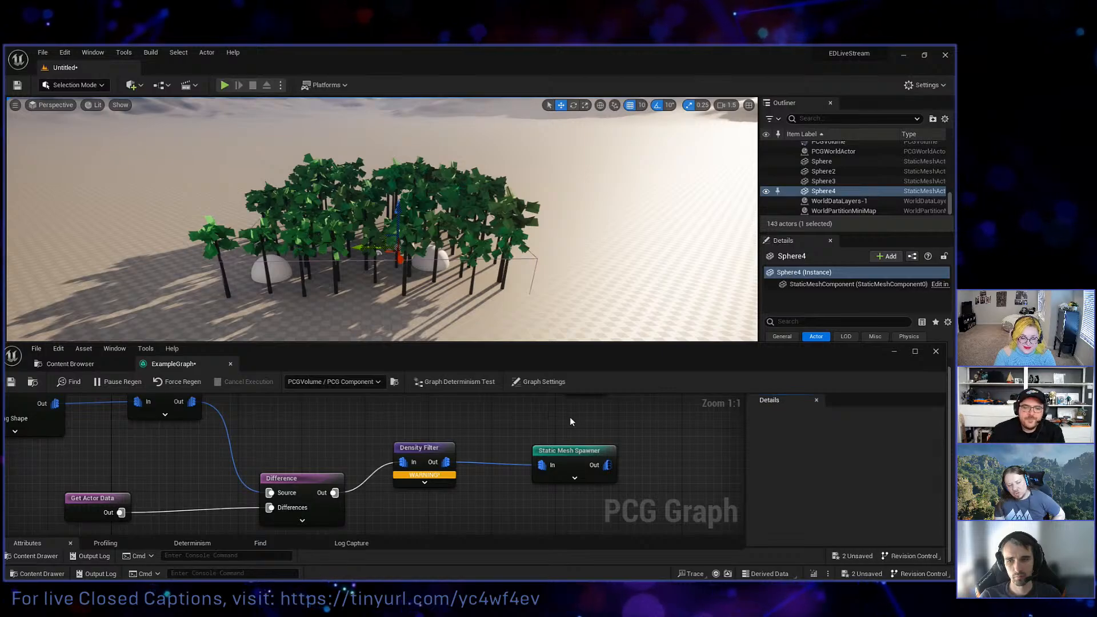
Inspect the Density Filter node and enlarge its attribute list to examine the points' Density values.
{"action": "scroll", "coordinate": [369, 406], "scroll_direction": "down", "scroll_amount": 4}
{"action": "right_click_drag", "start_coordinate": [369, 407], "coordinate": [393, 454]}
{"action": "scroll", "coordinate": [494, 467], "scroll_direction": "up", "scroll_amount": 2}
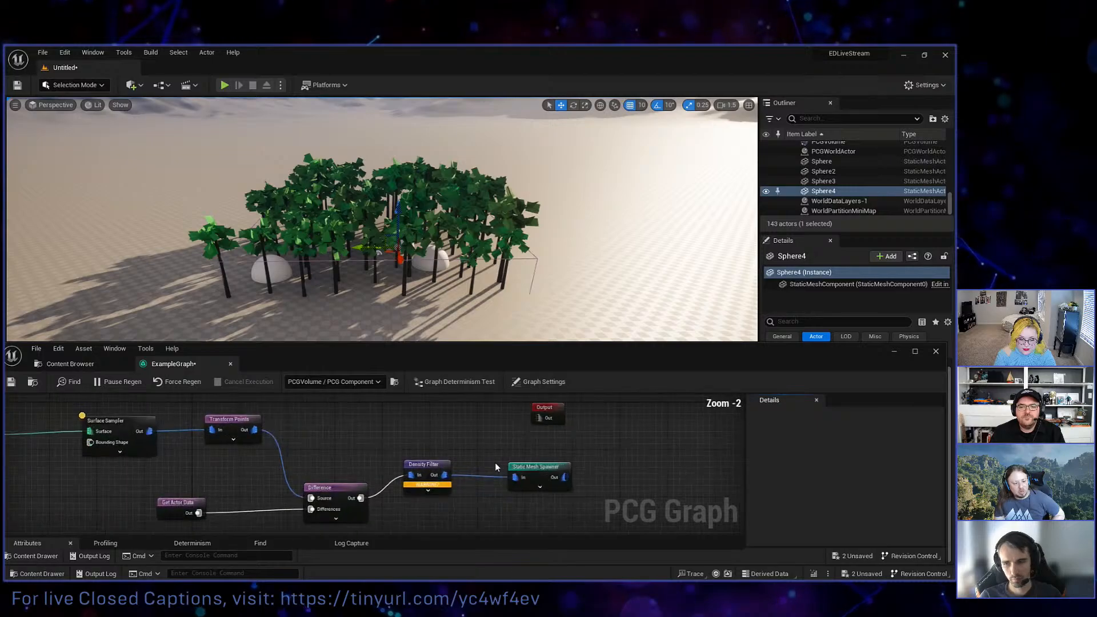
{"action": "left_click_drag", "start_coordinate": [449, 486], "coordinate": [450, 487]}
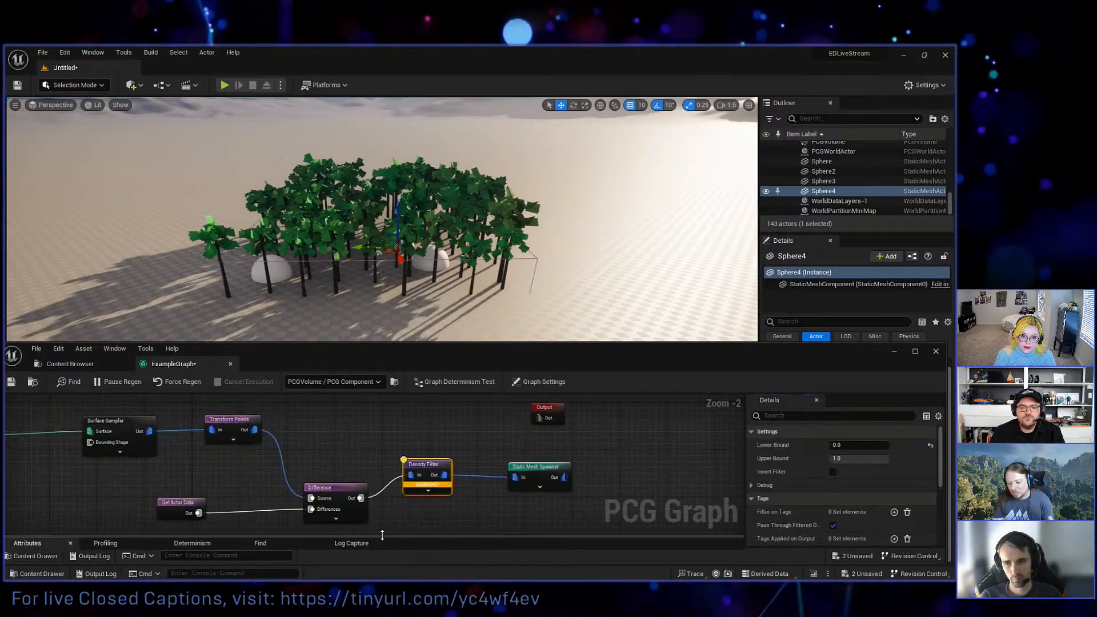
{"action": "left_click_drag", "start_coordinate": [367, 536], "coordinate": [367, 436]}
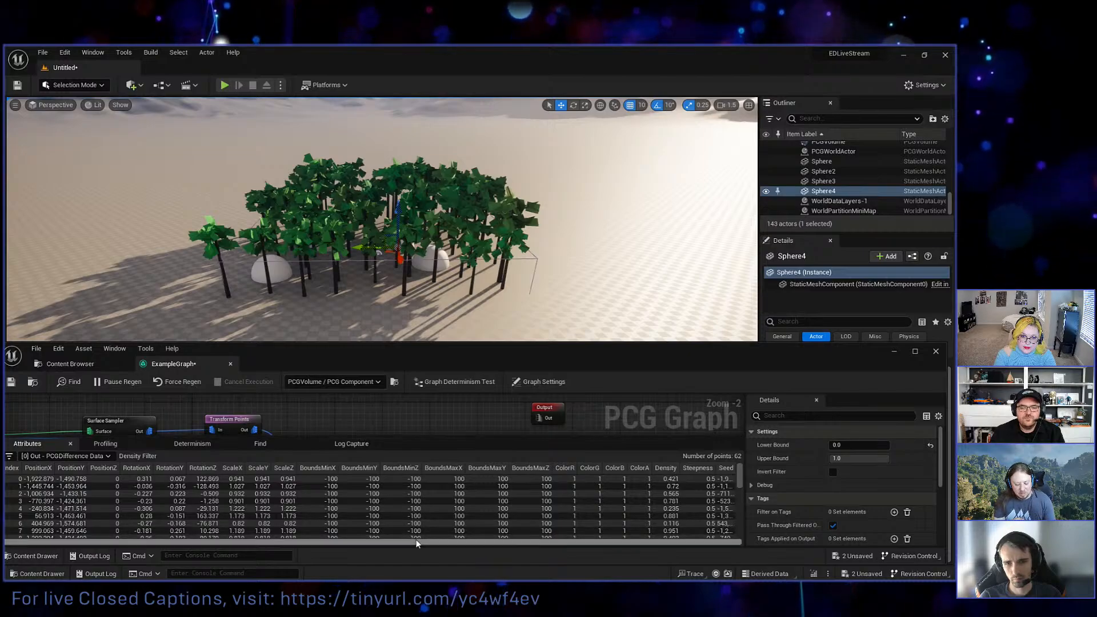
{"action": "left_click_drag", "start_coordinate": [416, 542], "coordinate": [438, 541]}
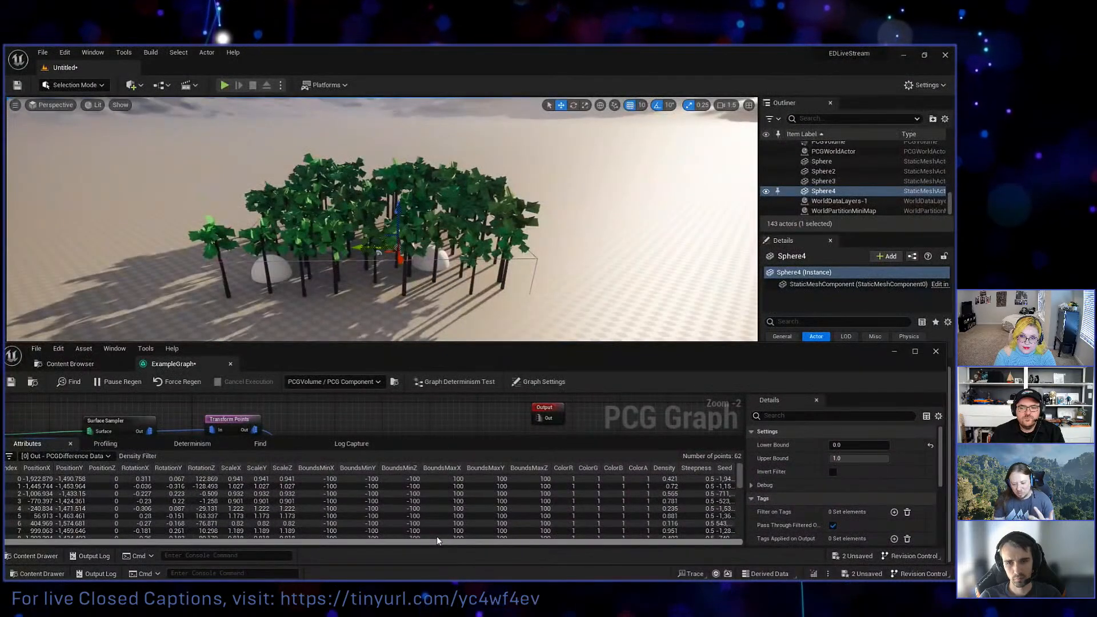
{"action": "left_click", "coordinate": [673, 479]}
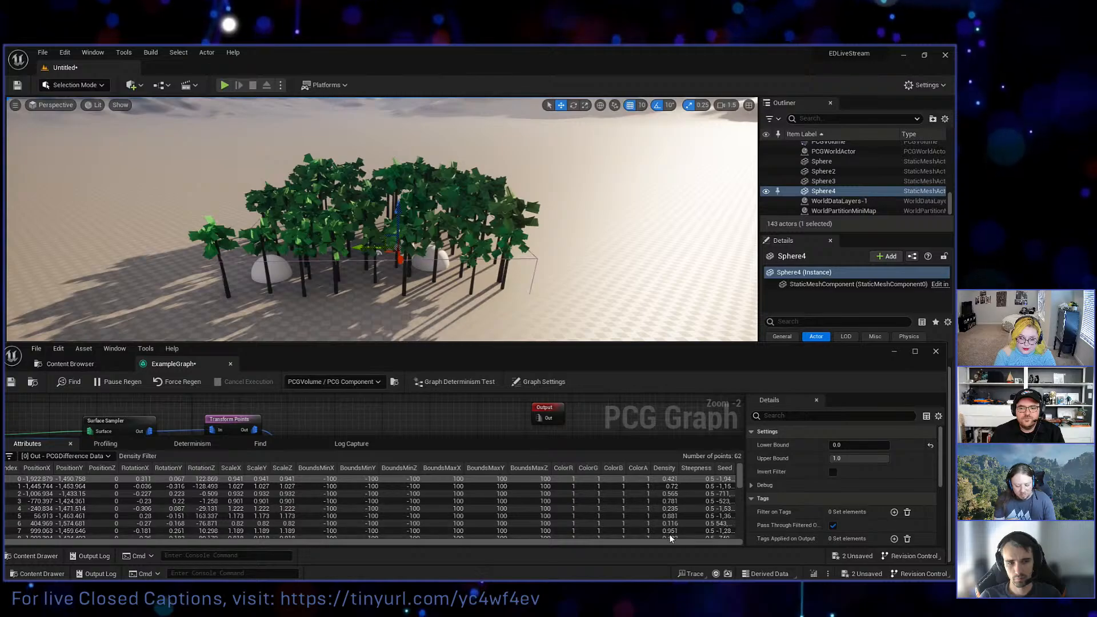
Shrink the attribute list, enable debug display on the Difference node, and reselect the Density Filter.
{"action": "left_click_drag", "start_coordinate": [626, 437], "coordinate": [360, 502]}
{"action": "key", "text": "d"}
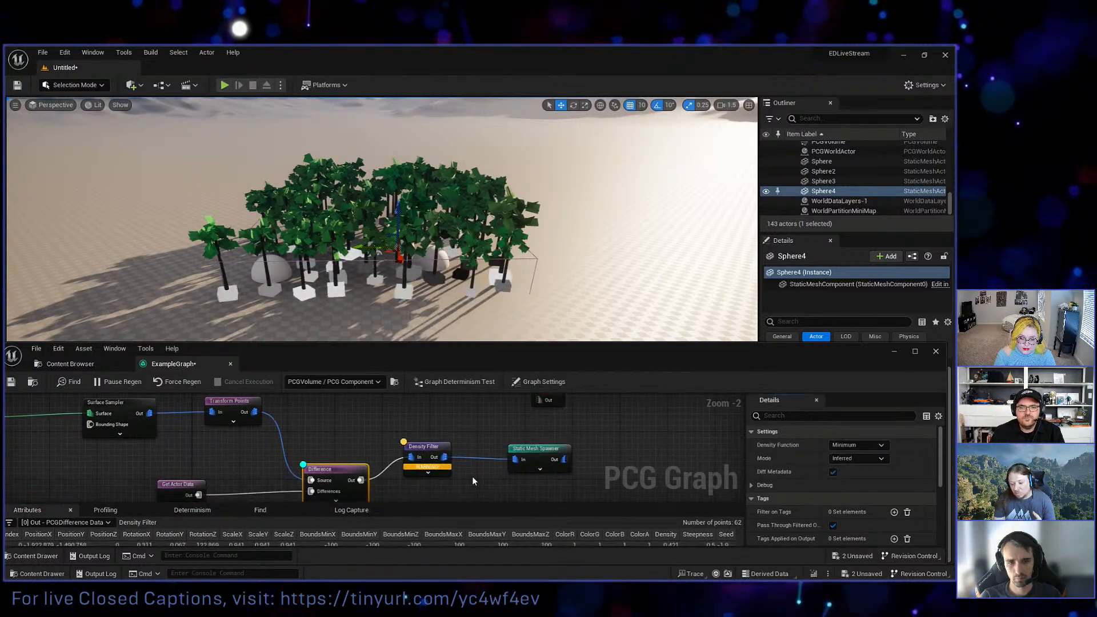
{"action": "left_click", "coordinate": [437, 455]}
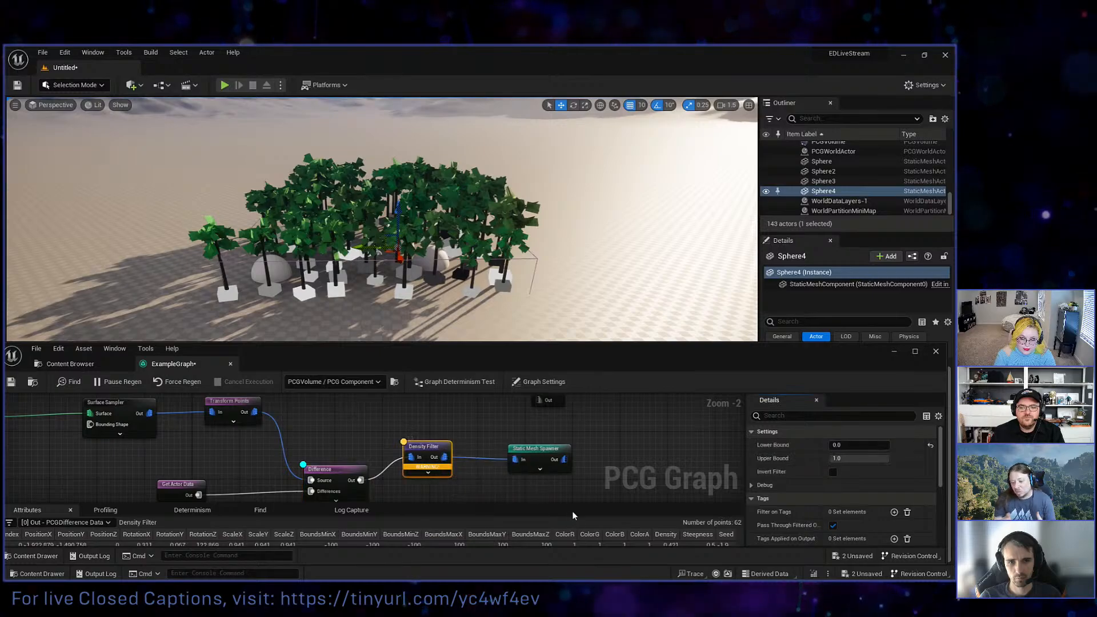
Examine the Density column down the Density Filter's enlarged point list, and collapse the list again.
{"action": "left_click_drag", "start_coordinate": [573, 503], "coordinate": [645, 435]}
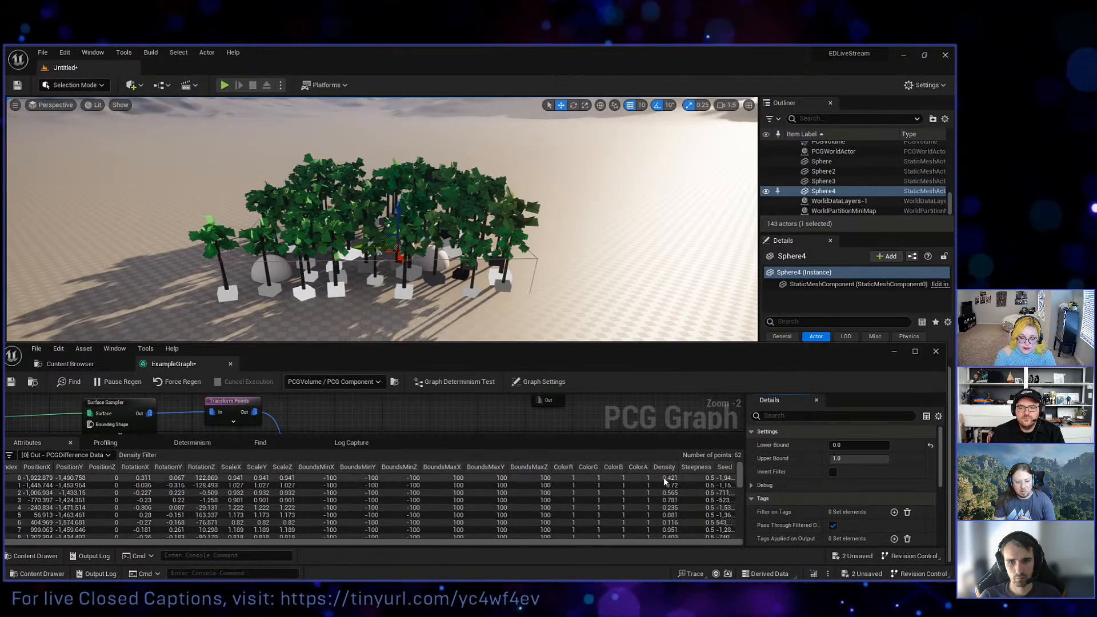
{"action": "scroll", "coordinate": [677, 480], "scroll_direction": "down", "scroll_amount": 6}
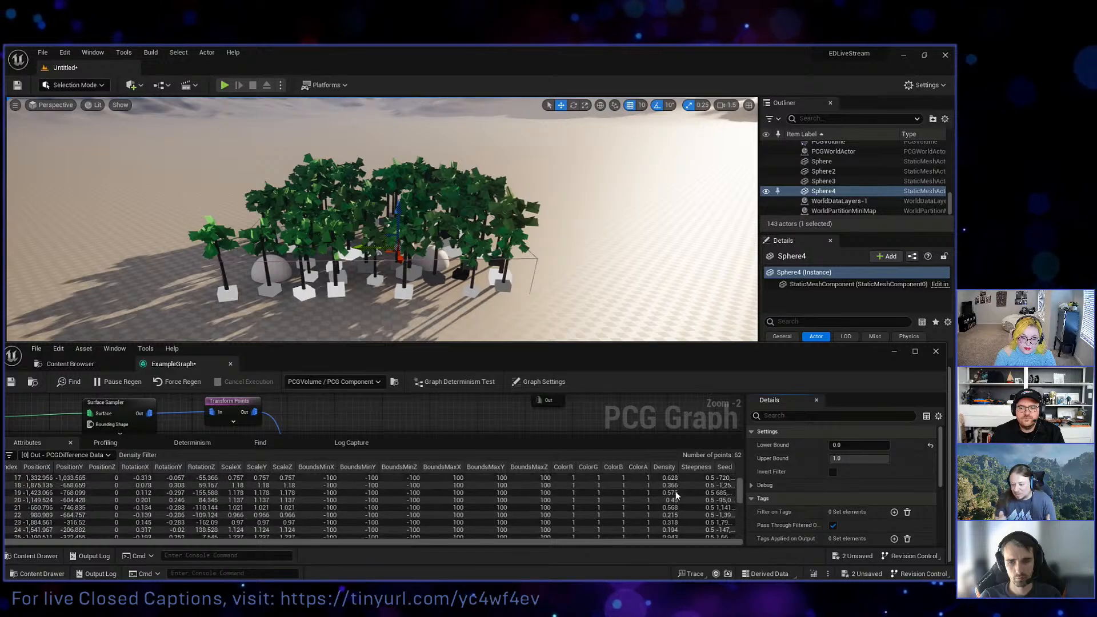
{"action": "scroll", "coordinate": [675, 491], "scroll_direction": "down", "scroll_amount": 6}
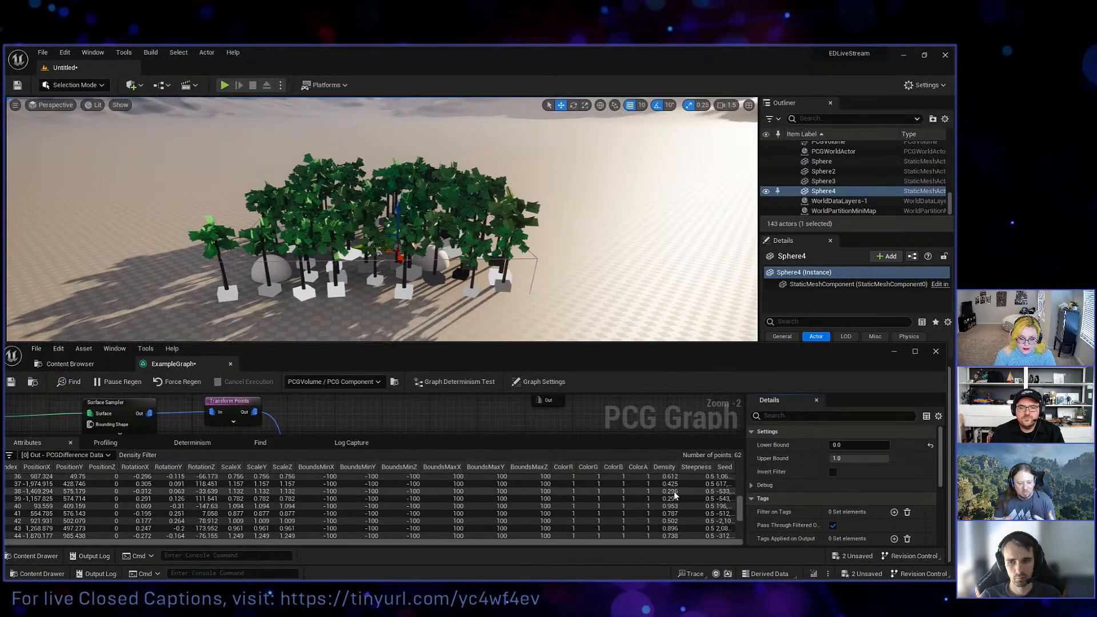
{"action": "scroll", "coordinate": [673, 491], "scroll_direction": "down", "scroll_amount": 4}
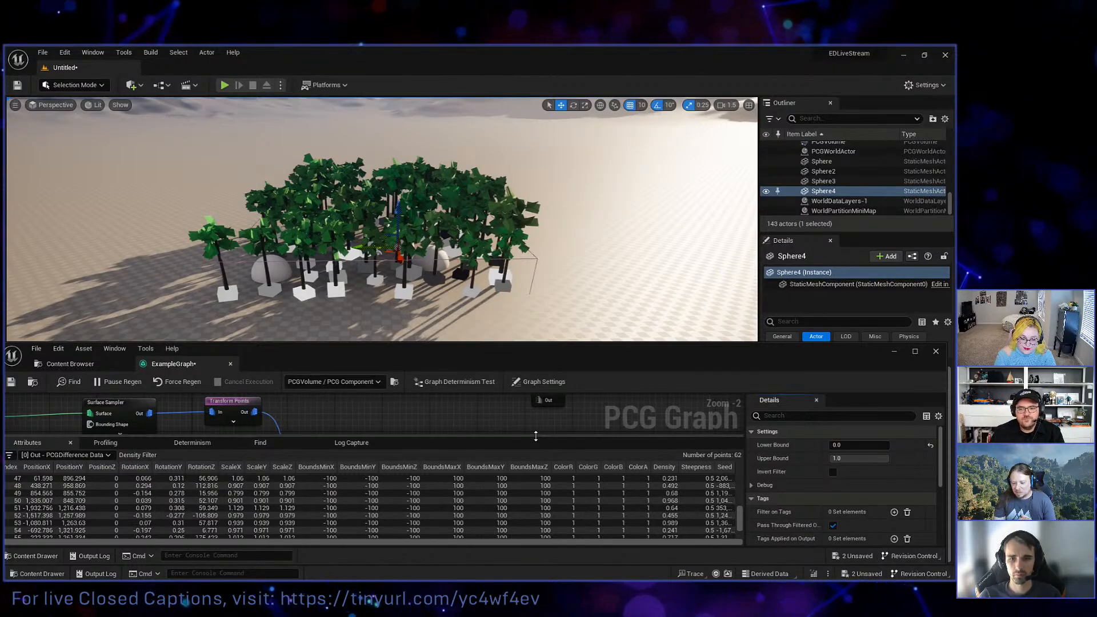
{"action": "left_click_drag", "start_coordinate": [535, 436], "coordinate": [570, 512]}
{"action": "left_click_drag", "start_coordinate": [576, 518], "coordinate": [577, 522]}
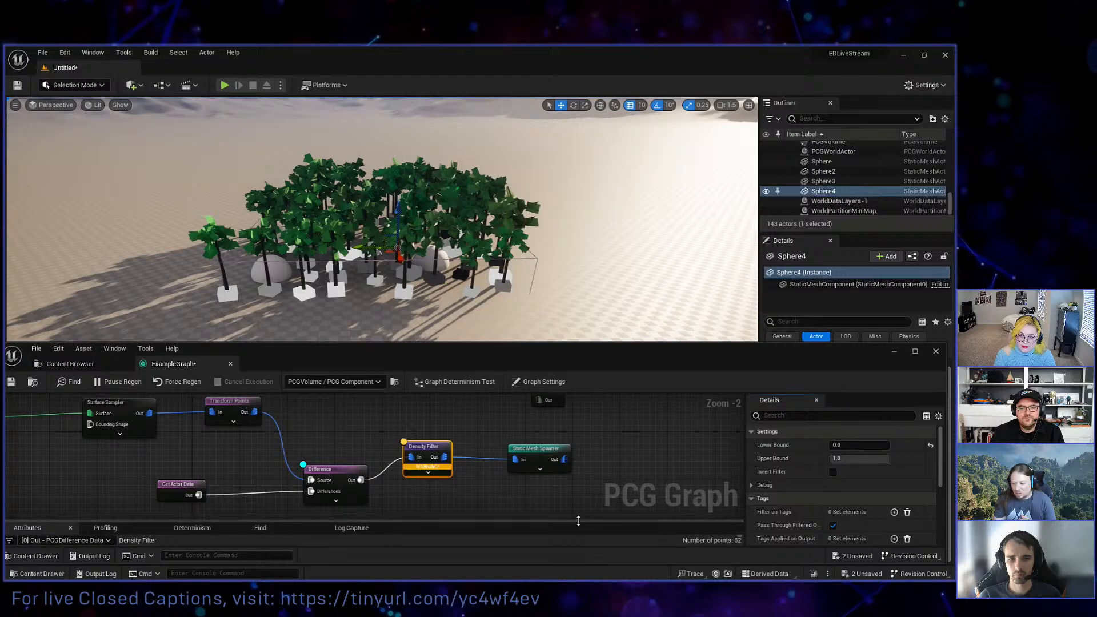
{"action": "right_click_drag", "start_coordinate": [467, 484], "coordinate": [514, 496]}
{"action": "left_click_drag", "start_coordinate": [444, 520], "coordinate": [447, 536]}
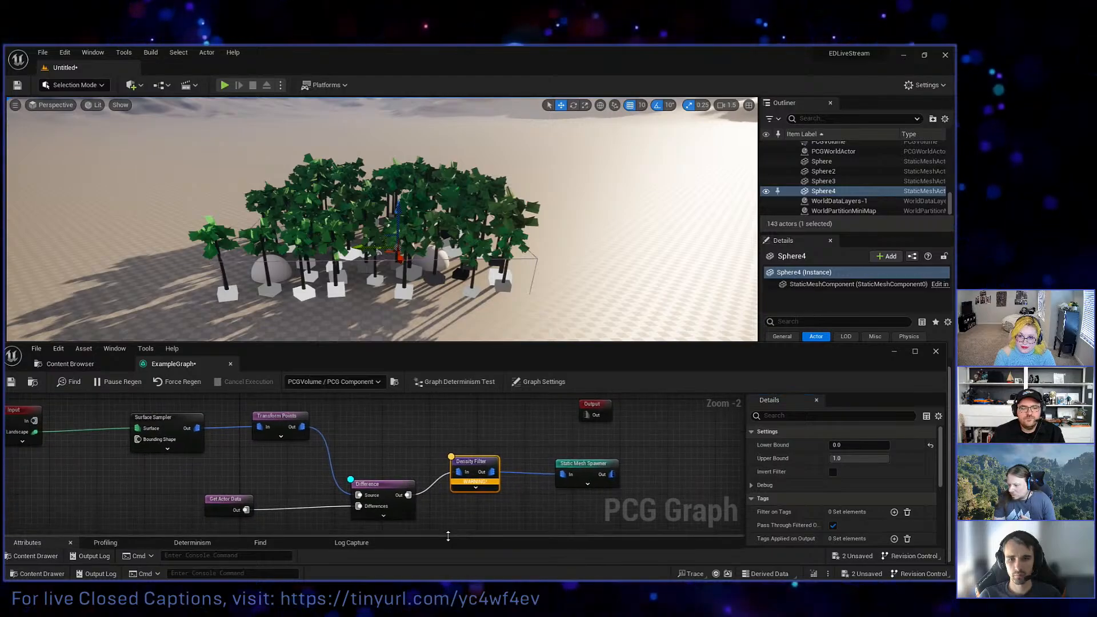
Expand the Density Filter node to show its override pins, including Lower Bound and Upper Bound.
{"action": "right_click_drag", "start_coordinate": [393, 417], "coordinate": [424, 433]}
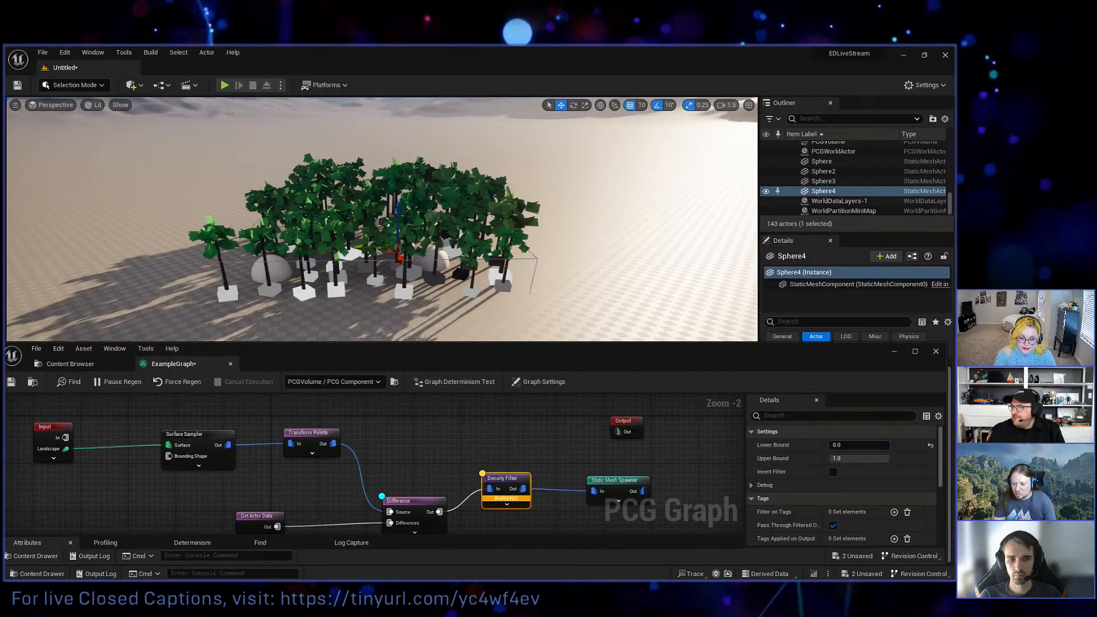
{"action": "right_click_drag", "start_coordinate": [481, 432], "coordinate": [429, 391]}
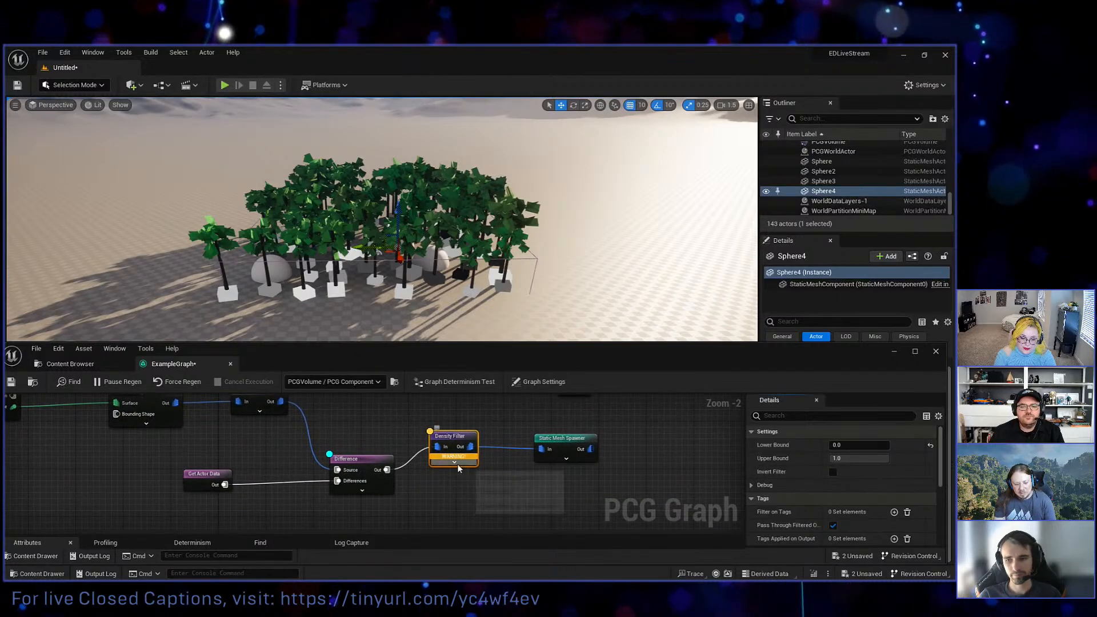
{"action": "left_click", "coordinate": [454, 462]}
{"action": "right_click_drag", "start_coordinate": [567, 491], "coordinate": [540, 499]}
{"action": "right_click_drag", "start_coordinate": [674, 490], "coordinate": [670, 468]}
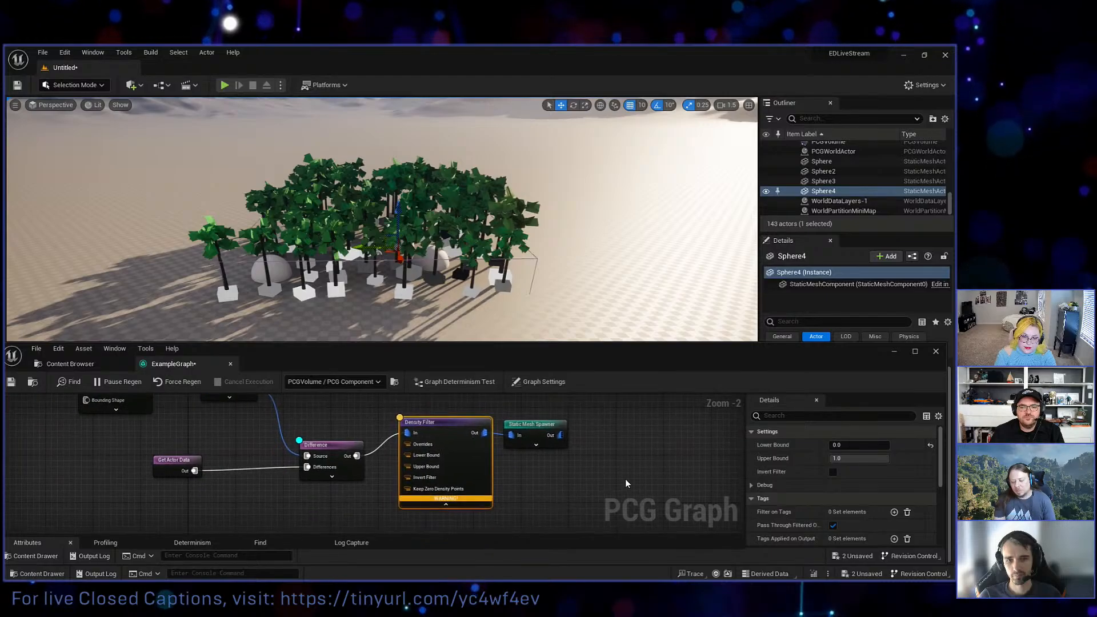
Add a new instance parameter in the graph settings and set its type to Float.
{"action": "left_click", "coordinate": [520, 383]}
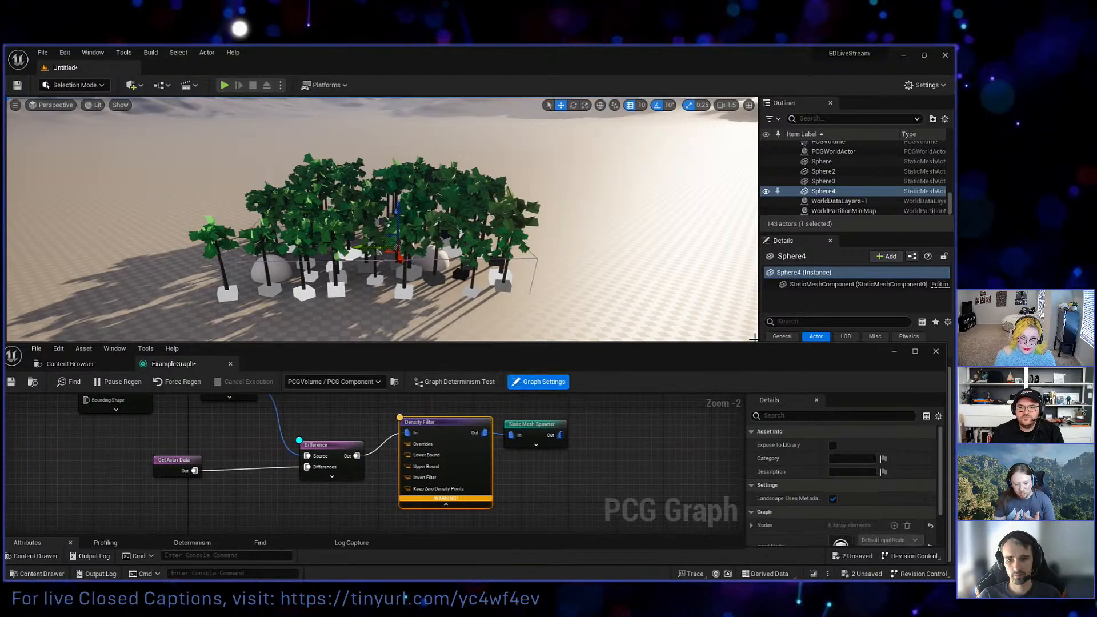
{"action": "left_click_drag", "start_coordinate": [758, 345], "coordinate": [753, 293]}
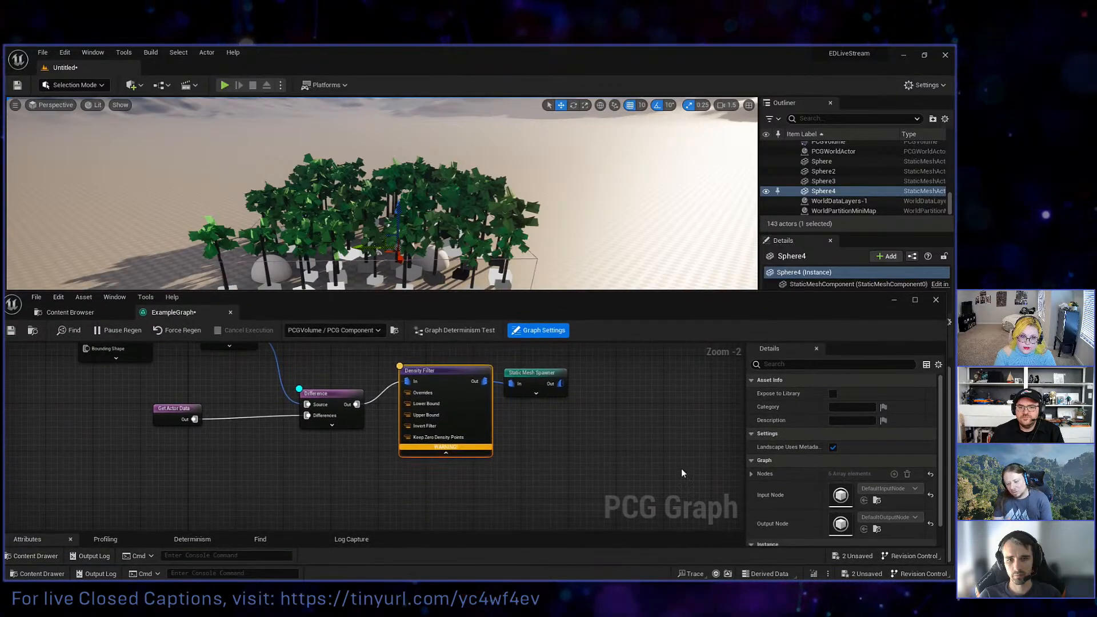
{"action": "scroll", "coordinate": [829, 416], "scroll_direction": "down", "scroll_amount": 1}
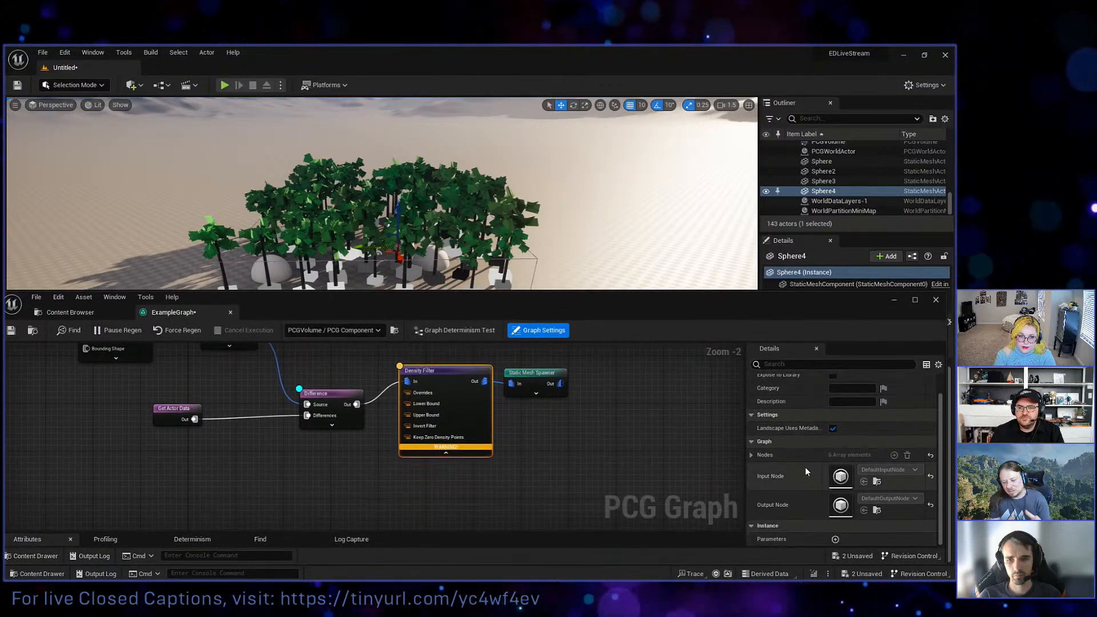
{"action": "left_click", "coordinate": [835, 539]}
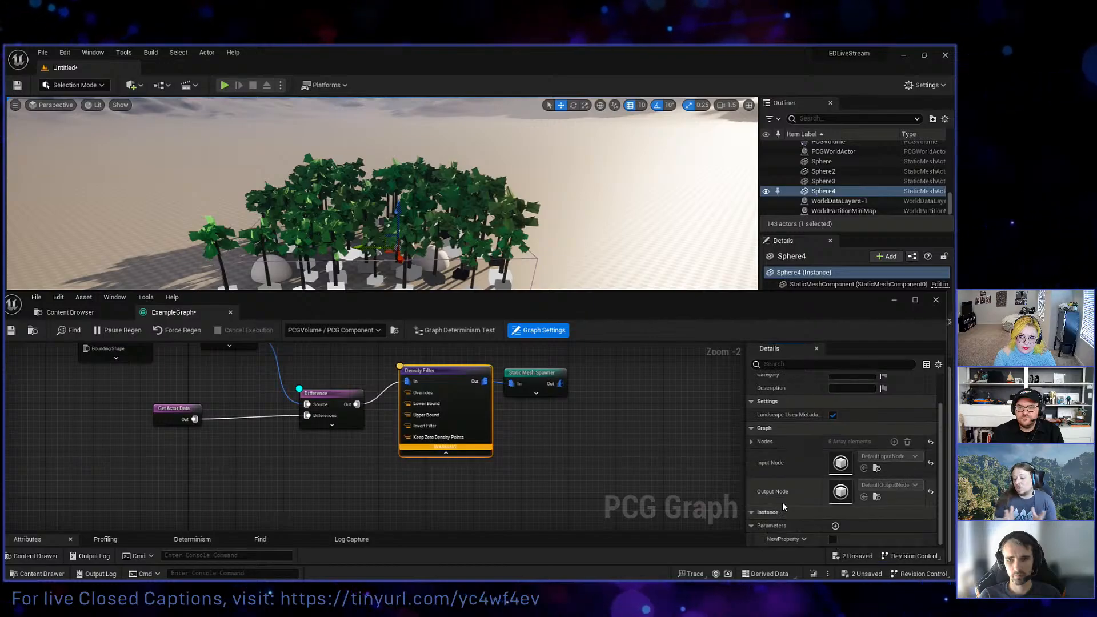
{"action": "left_click", "coordinate": [803, 539]}
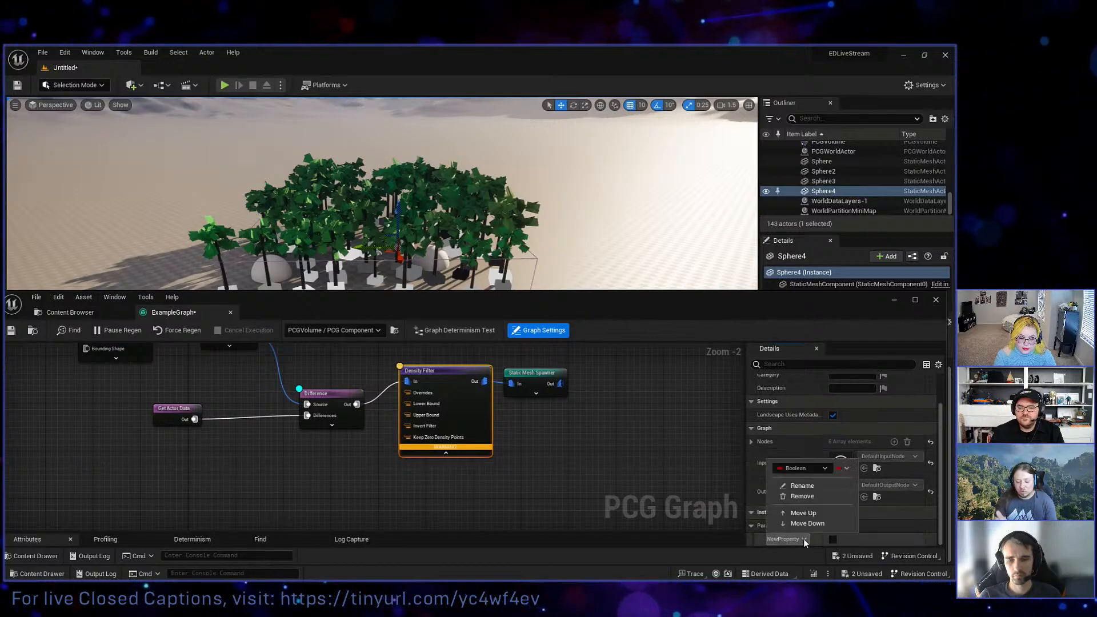
{"action": "left_click", "coordinate": [818, 468]}
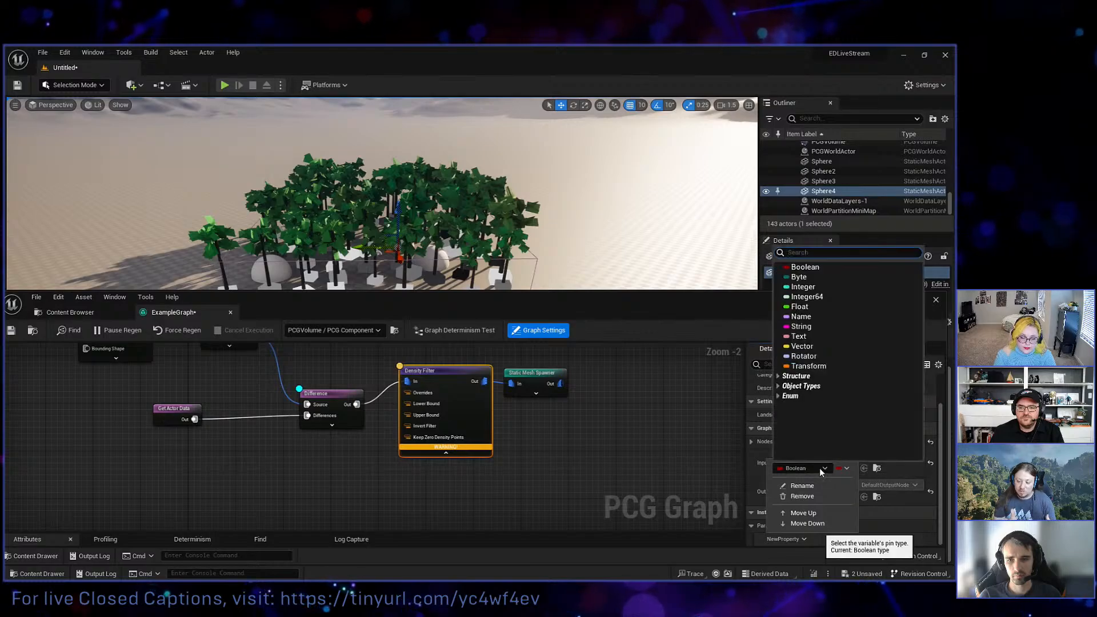
{"action": "left_click", "coordinate": [800, 307]}
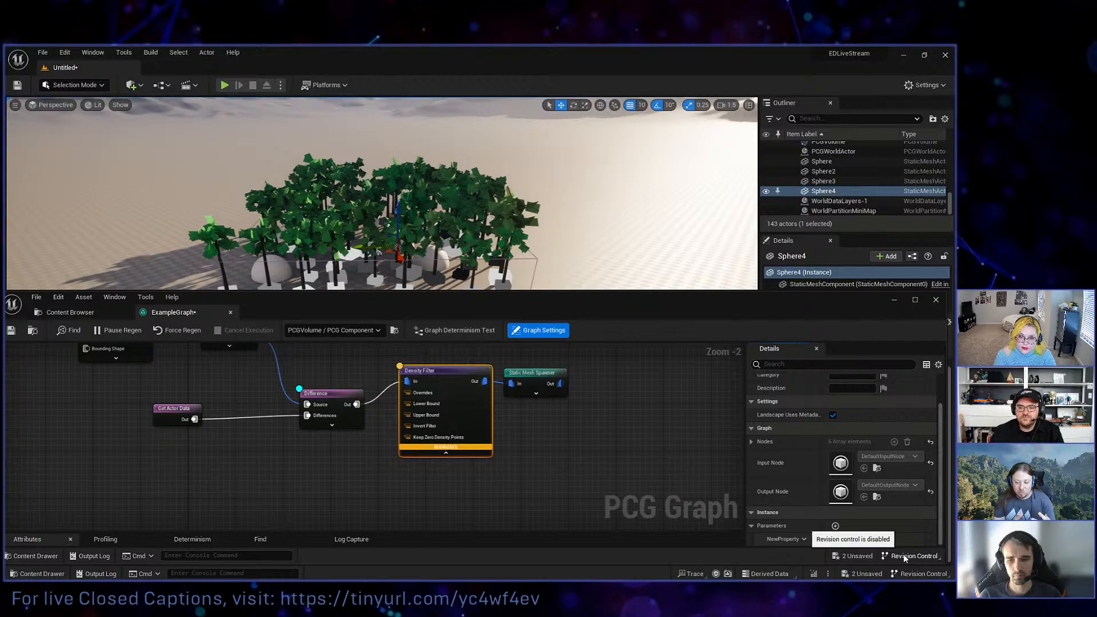
Rename the new Float graph parameter to TreesDensity.
{"action": "right_click", "coordinate": [803, 540]}
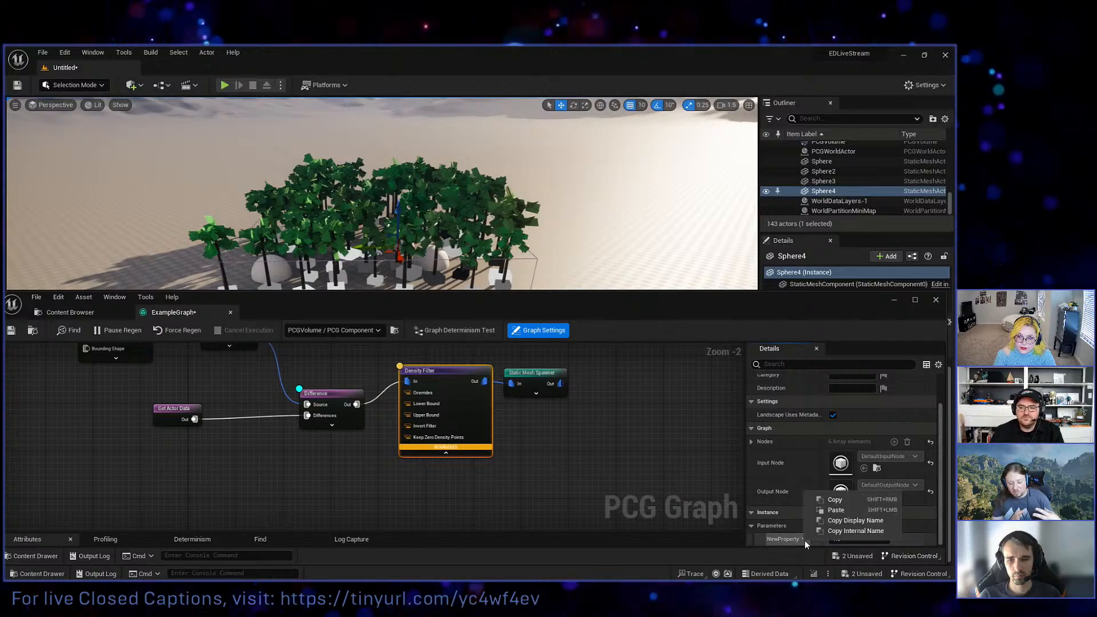
{"action": "left_click", "coordinate": [804, 541]}
{"action": "left_click", "coordinate": [812, 488]}
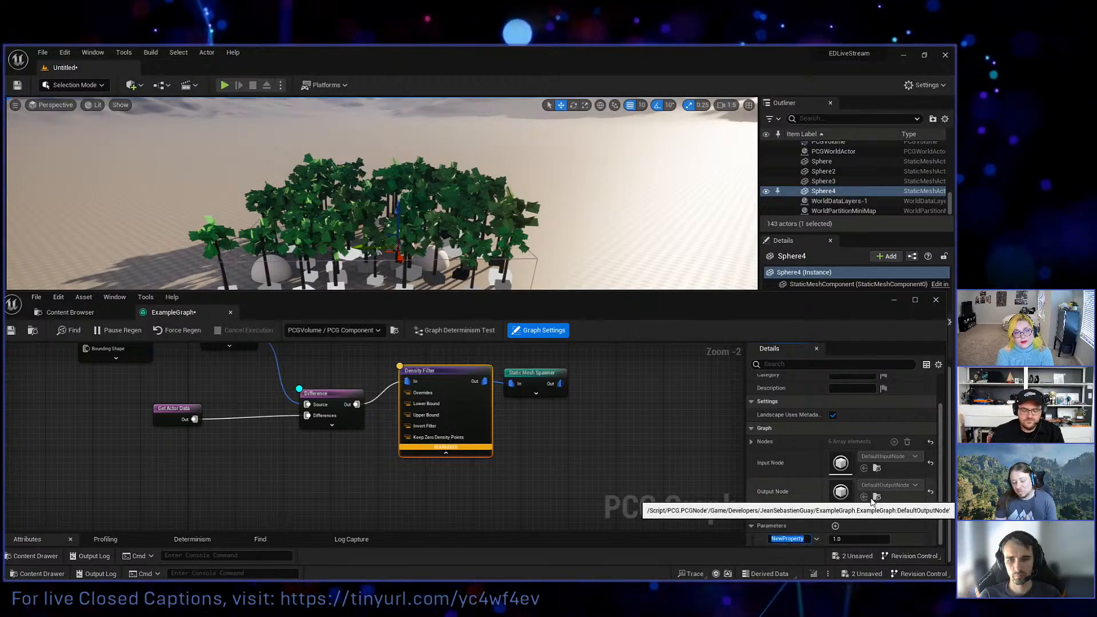
{"action": "type", "text": "Tre"}
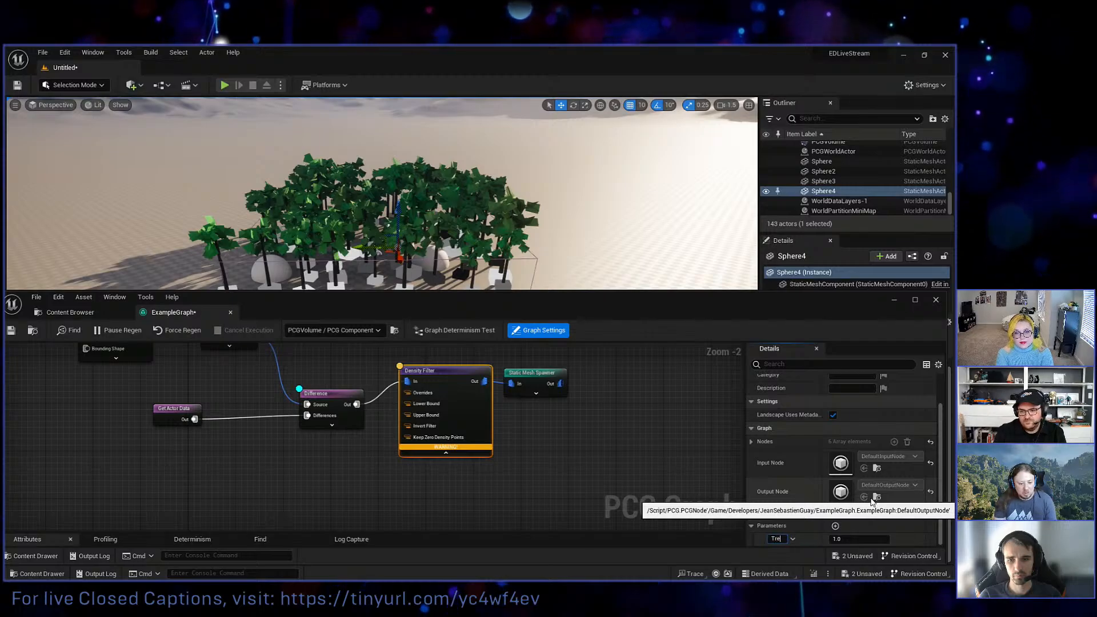
{"action": "type", "text": "esDensit"}
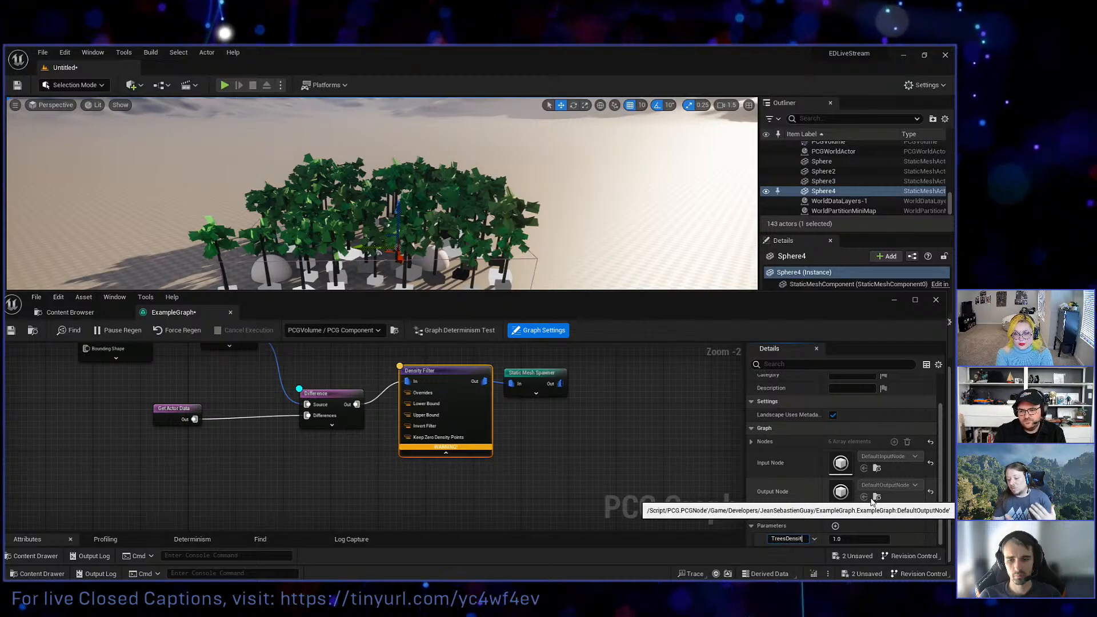
{"action": "type", "text": "y"}
{"action": "key", "text": "Return"}
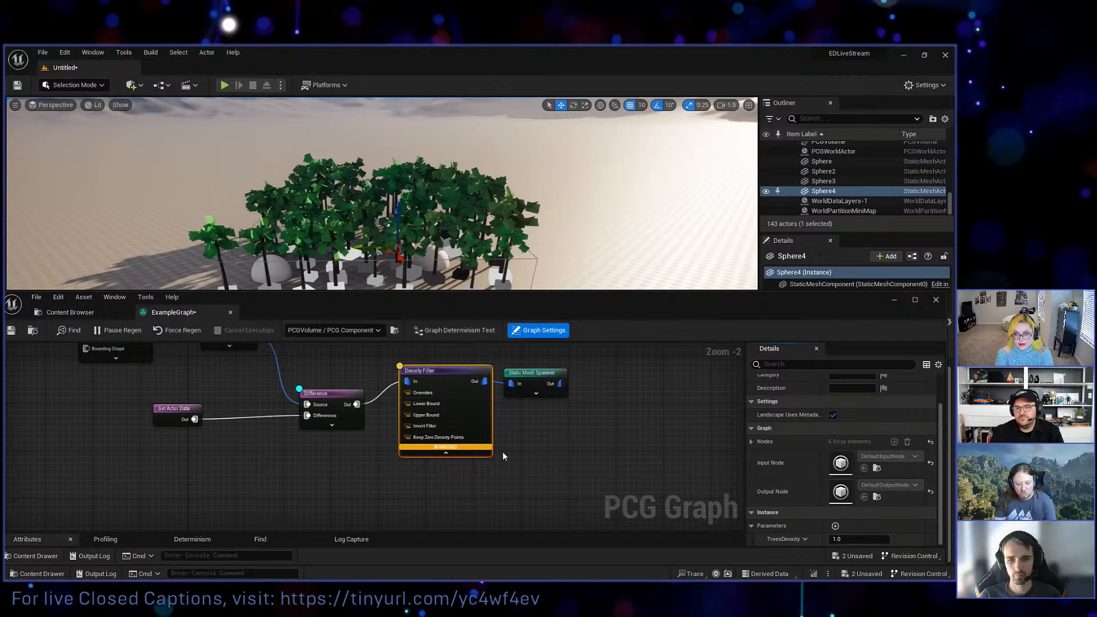
Add a Get TreesDensity node to the graph and place it below the Difference node.
{"action": "left_click", "coordinate": [431, 489]}
{"action": "right_click", "coordinate": [353, 474]}
{"action": "type", "text": "get t"}
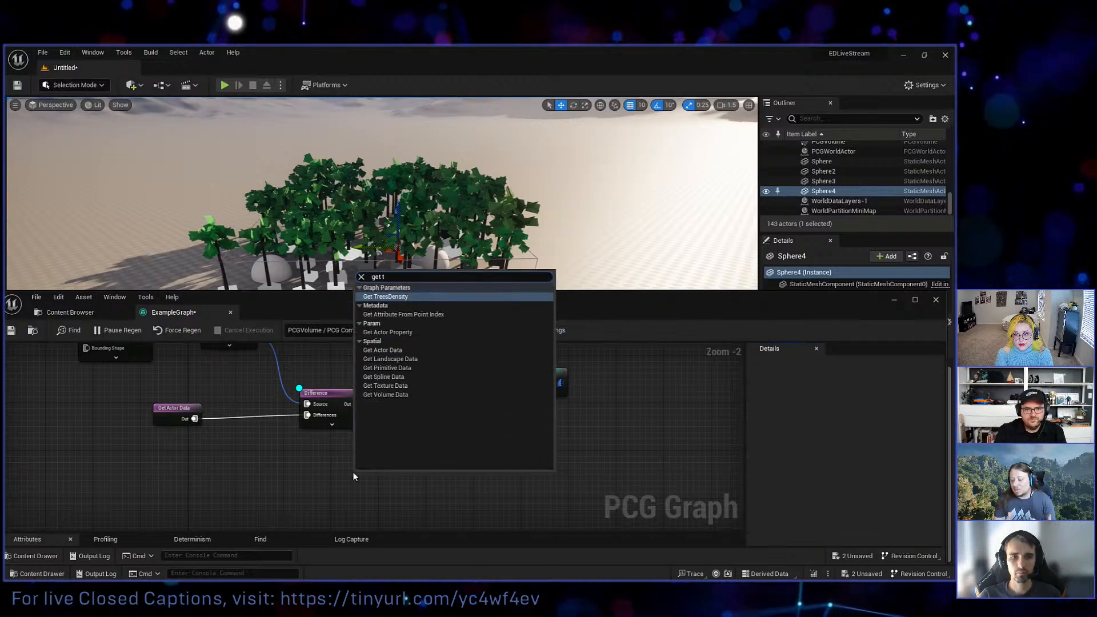
{"action": "key", "text": "Return"}
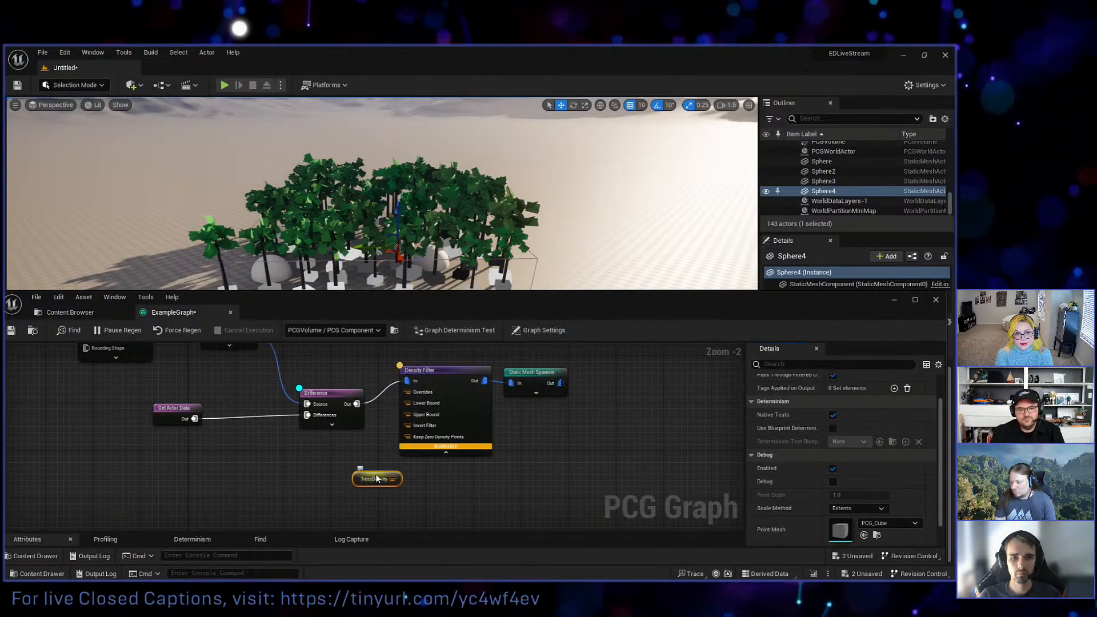
{"action": "left_click_drag", "start_coordinate": [375, 477], "coordinate": [325, 474]}
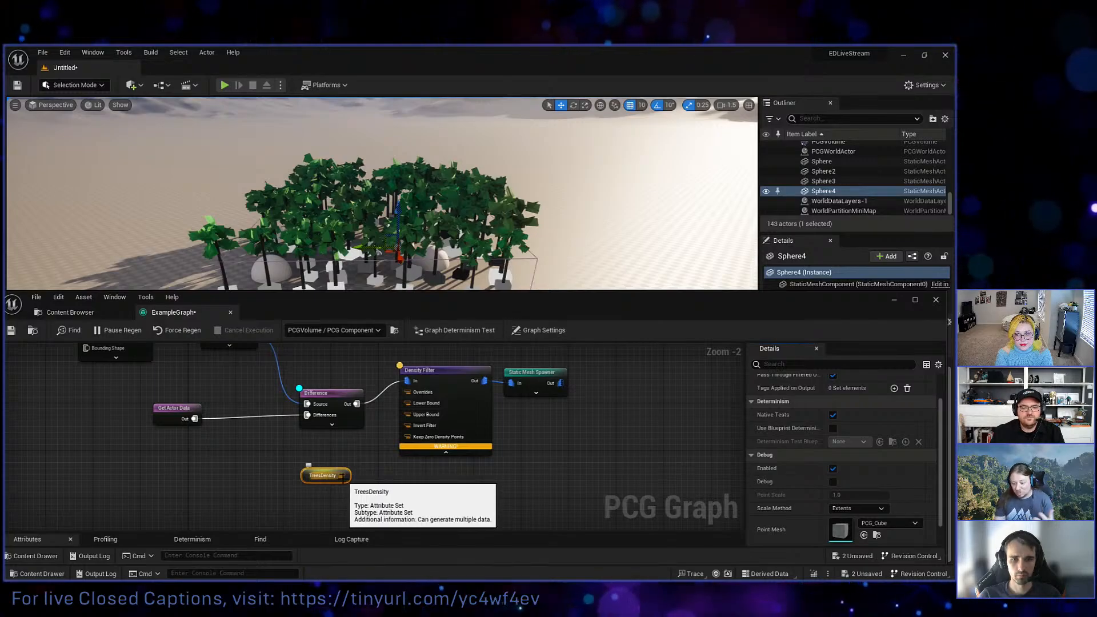
Connect TreesDensity to the Density Filter's Upper Bound, and tidy the filter by collapsing its unused pins and lining it up with the Difference node.
{"action": "left_click_drag", "start_coordinate": [341, 476], "coordinate": [409, 421]}
{"action": "left_click", "coordinate": [445, 452]}
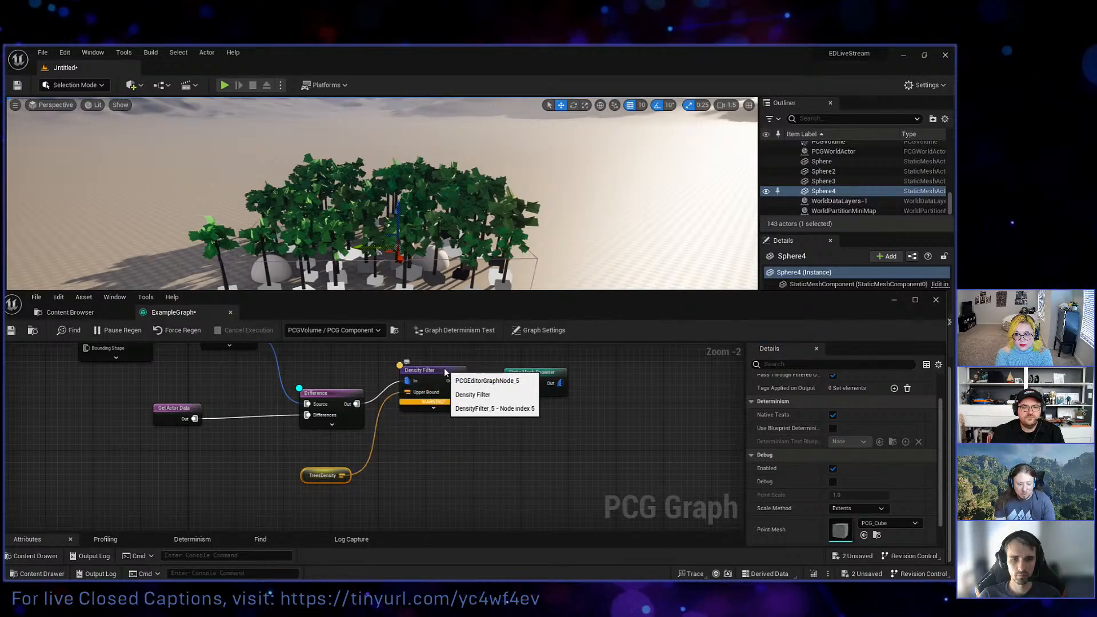
{"action": "left_click_drag", "start_coordinate": [445, 372], "coordinate": [448, 390]}
{"action": "right_click_drag", "start_coordinate": [451, 367], "coordinate": [464, 465]}
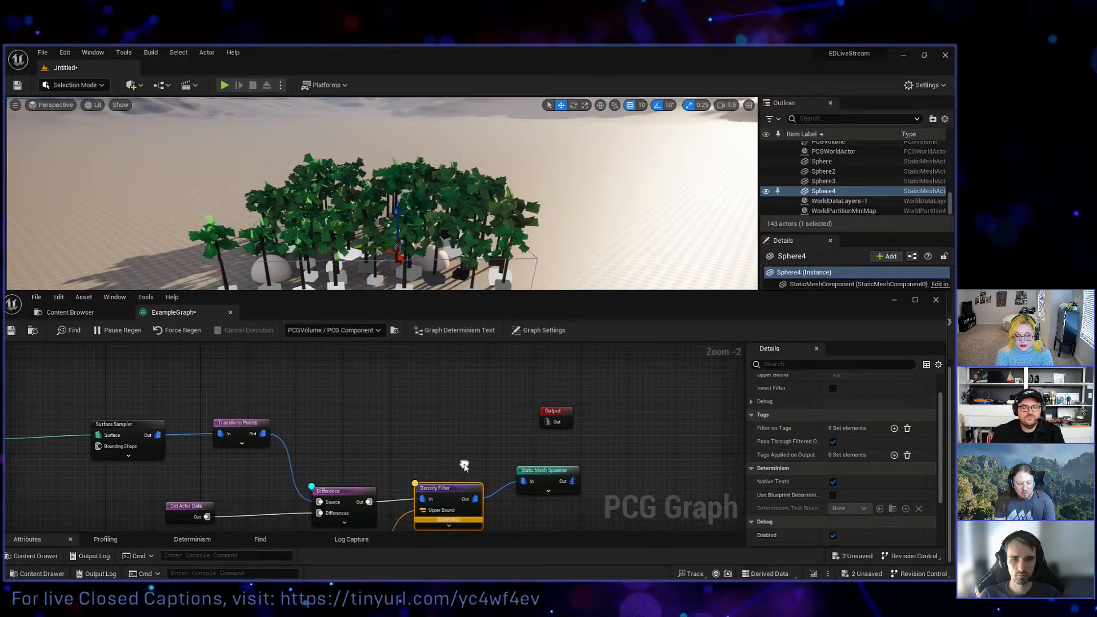
Return to the level, select the PCGVolume's PCG component, and enable its Trees Density parameter override.
{"action": "left_click", "coordinate": [894, 301]}
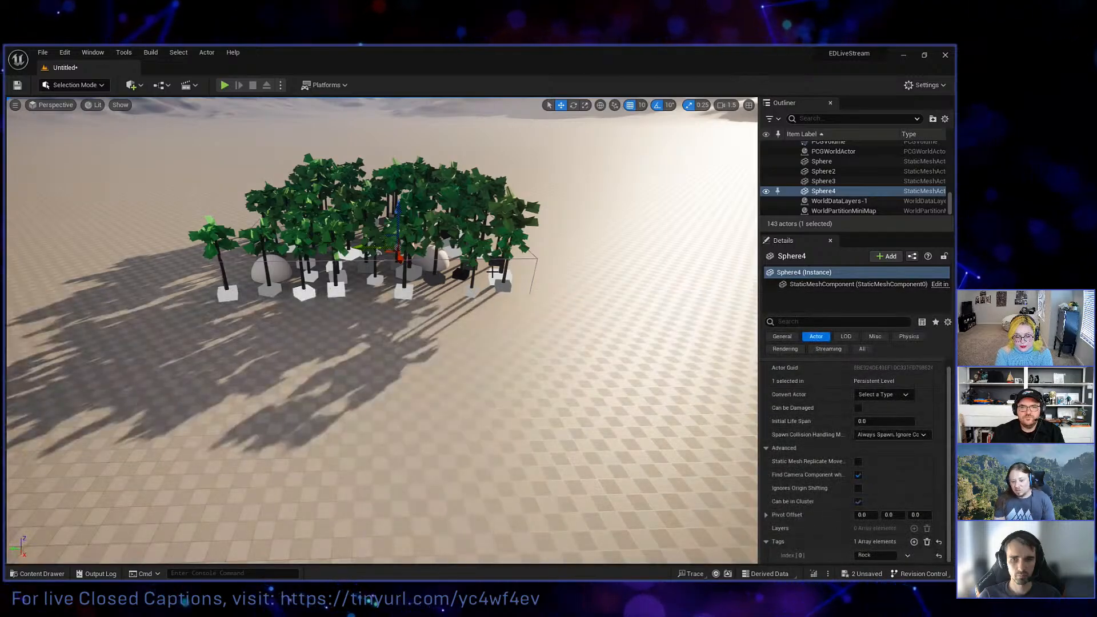
{"action": "left_click", "coordinate": [379, 253]}
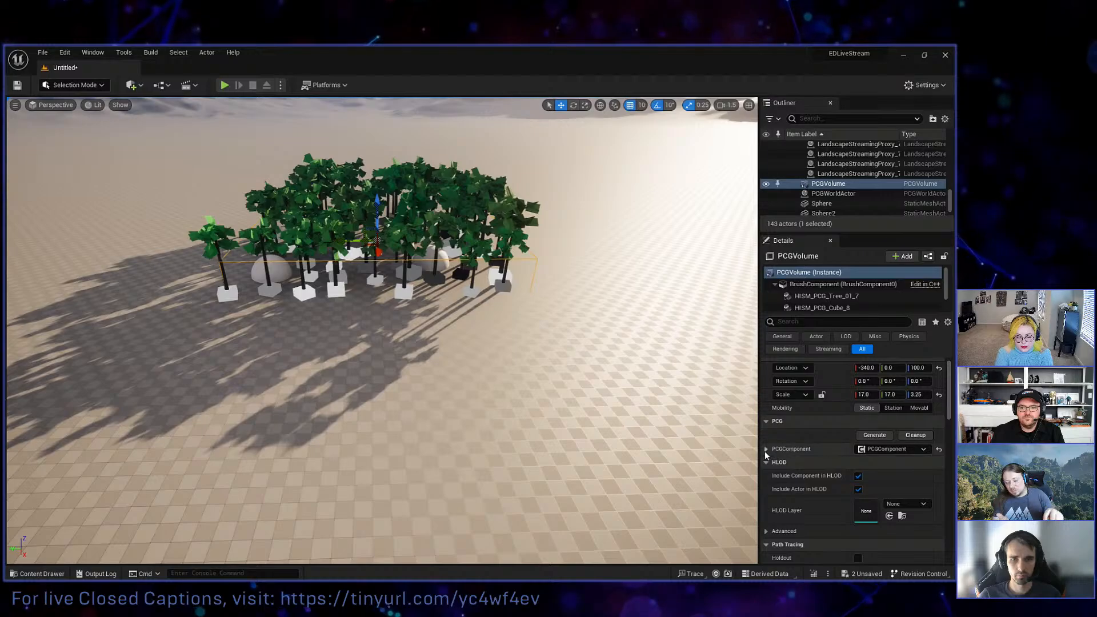
{"action": "left_click", "coordinate": [766, 449]}
{"action": "left_click", "coordinate": [775, 285]}
{"action": "left_click", "coordinate": [799, 301]}
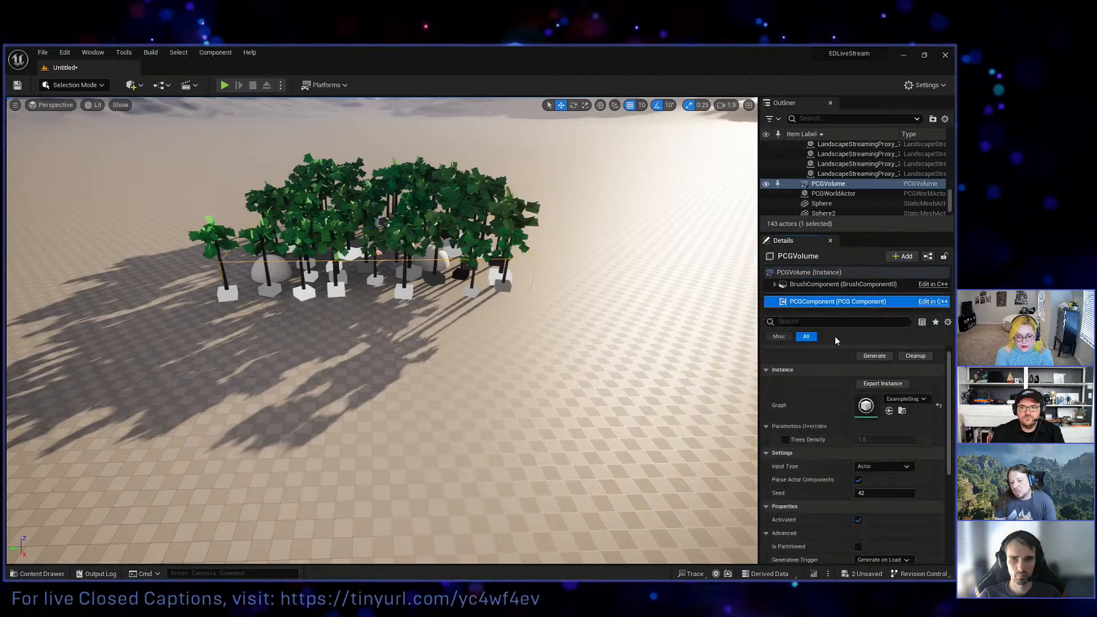
{"action": "left_click", "coordinate": [786, 440]}
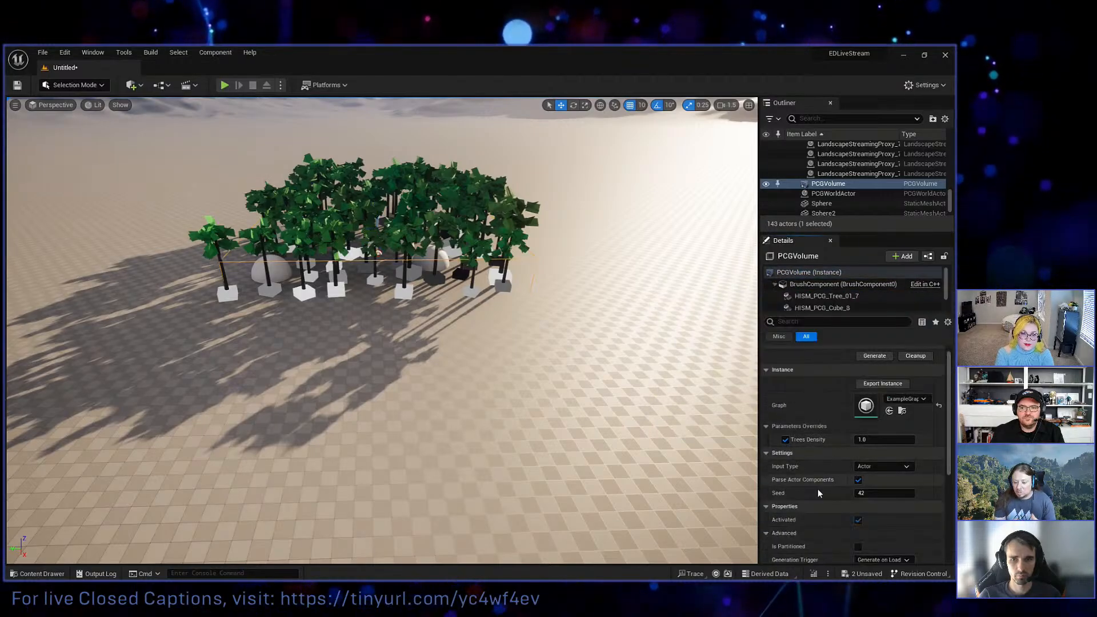